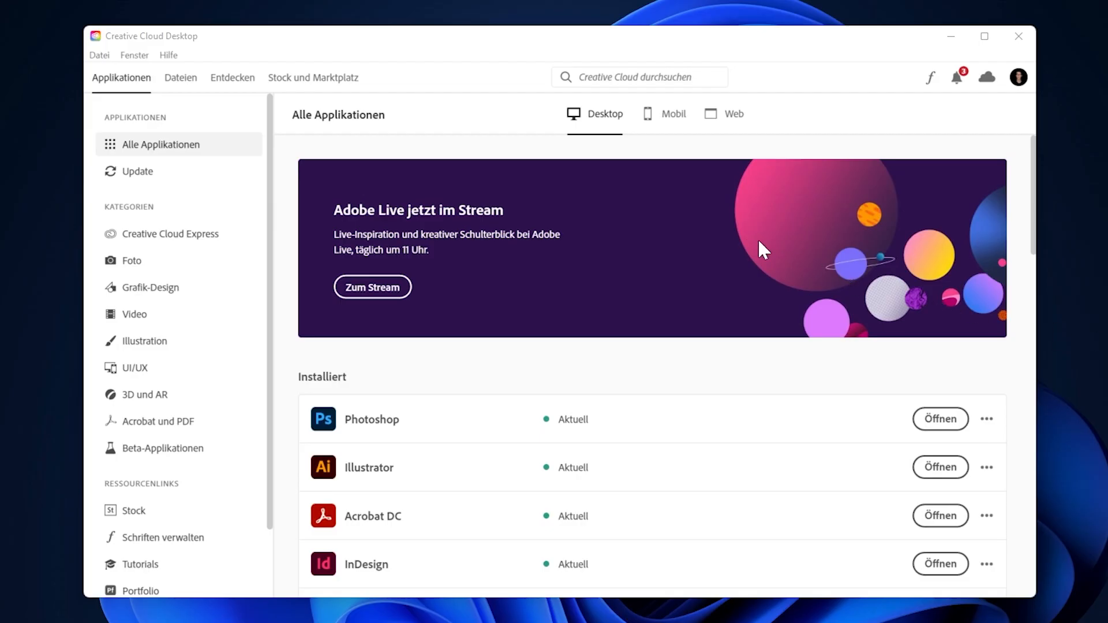
- Review the installation path and default installation language in the Creative Cloud application preferences
scroll(726, 241, "down", 15)
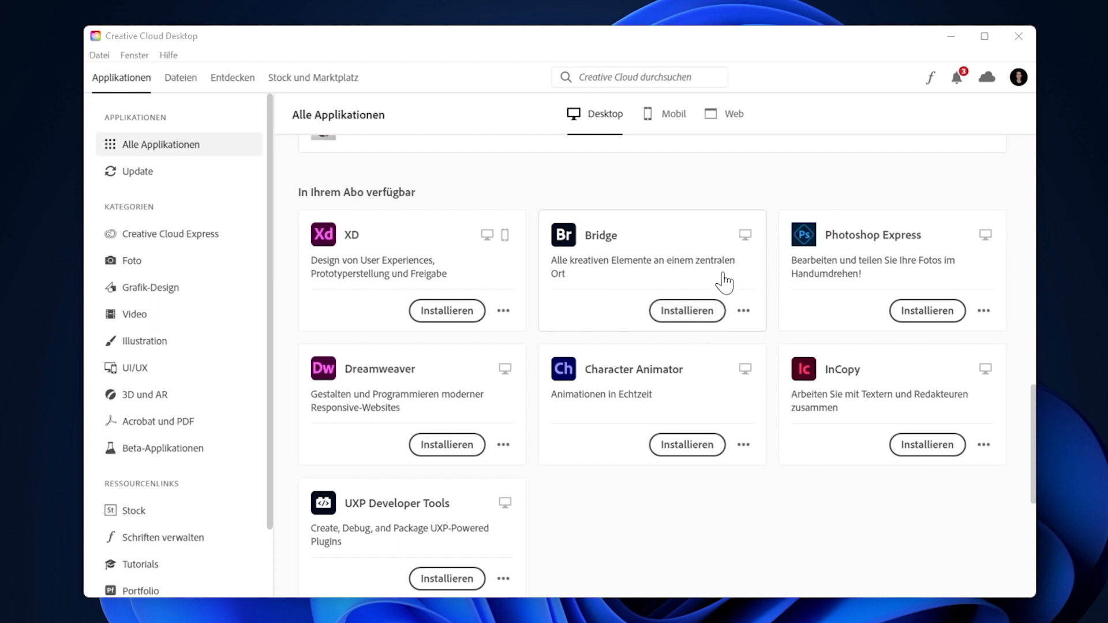
left_click(1019, 78)
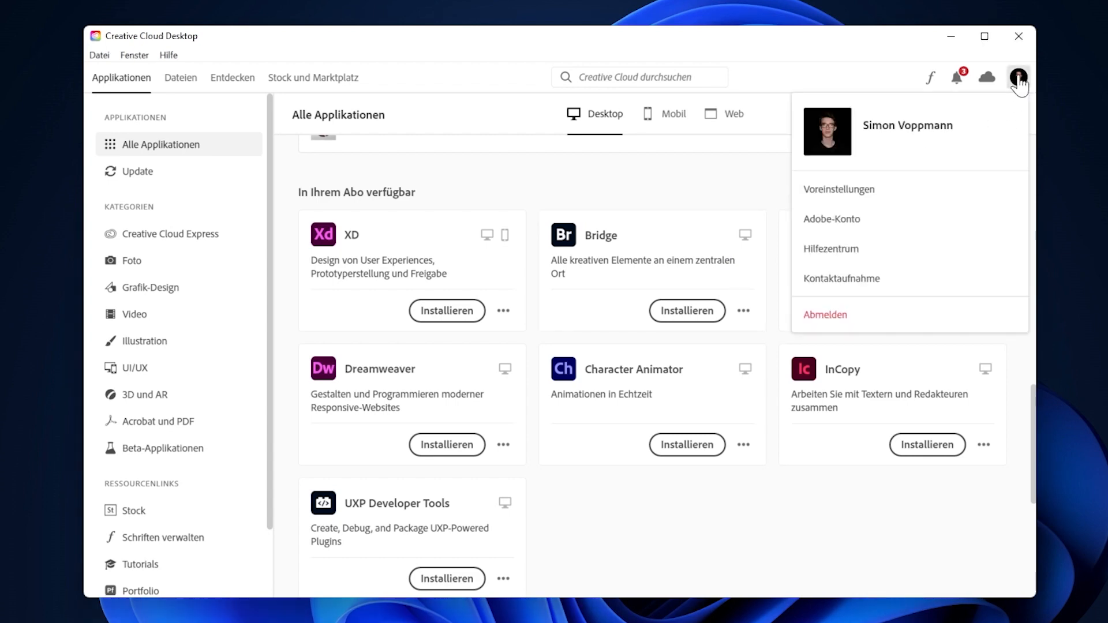
left_click(861, 185)
left_click(361, 211)
scroll(633, 291, "down", 10)
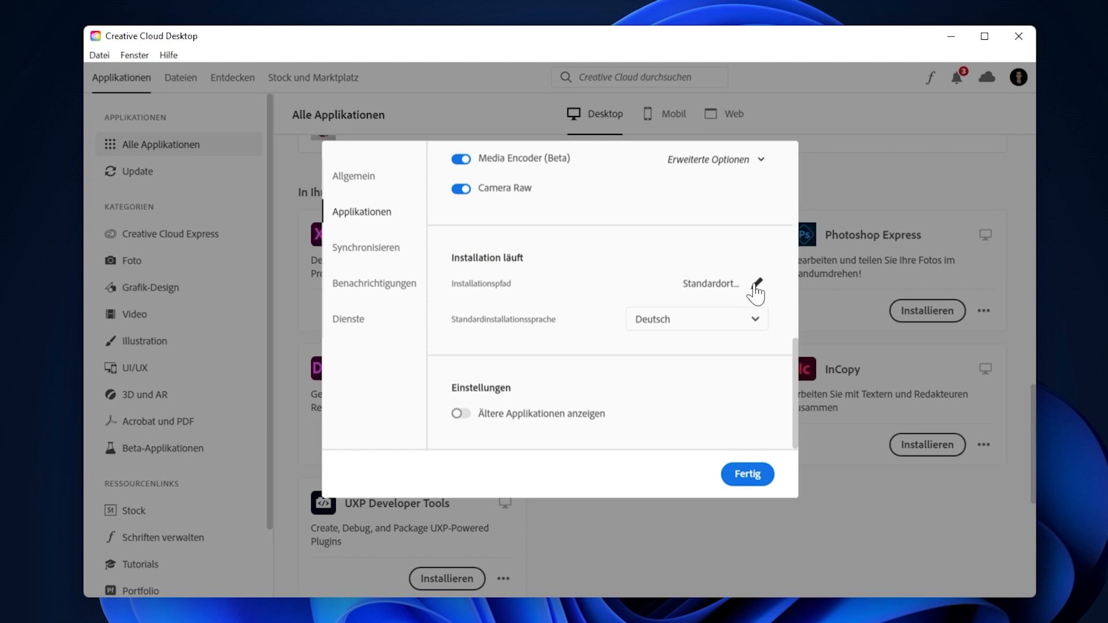
left_click(745, 322)
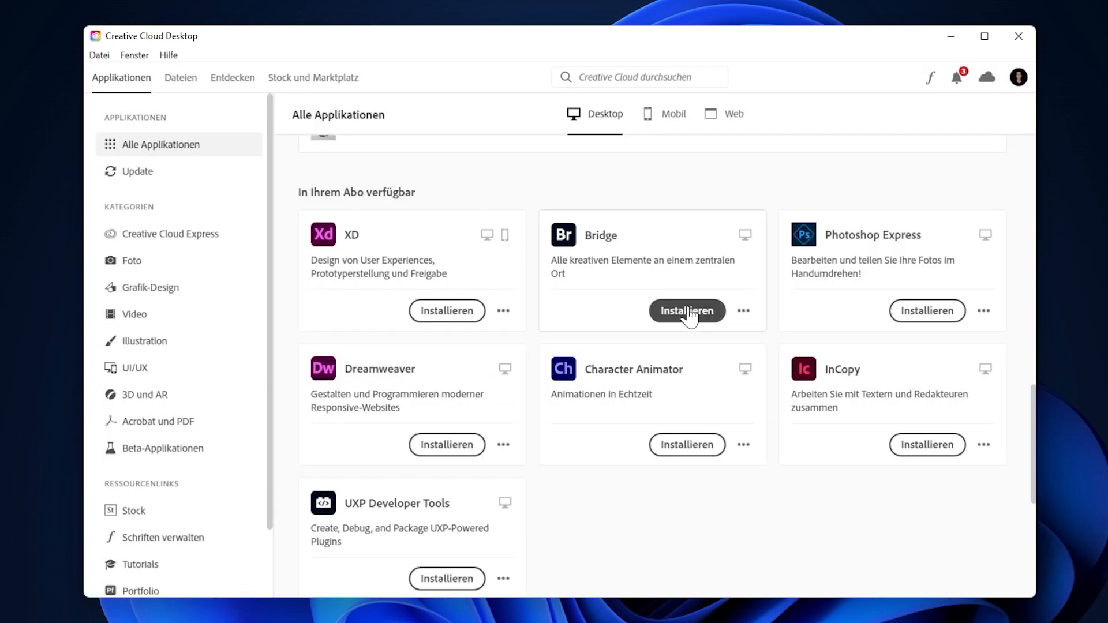
- Install Bridge from the apps available in the subscription and check its installation progress
left_click(684, 310)
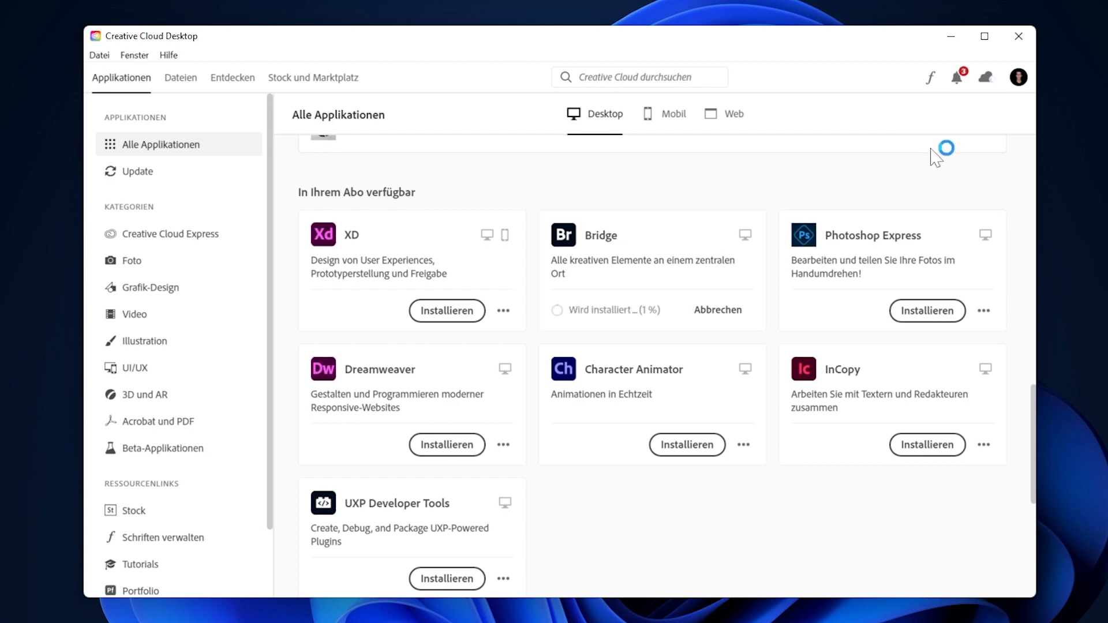
left_click(987, 78)
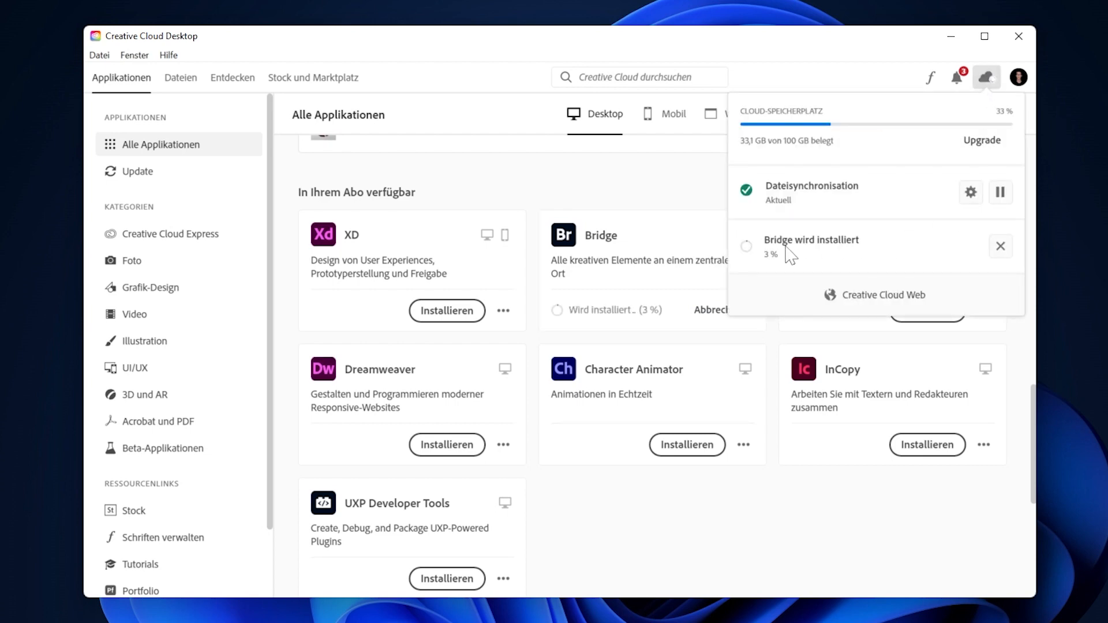
left_click(767, 284)
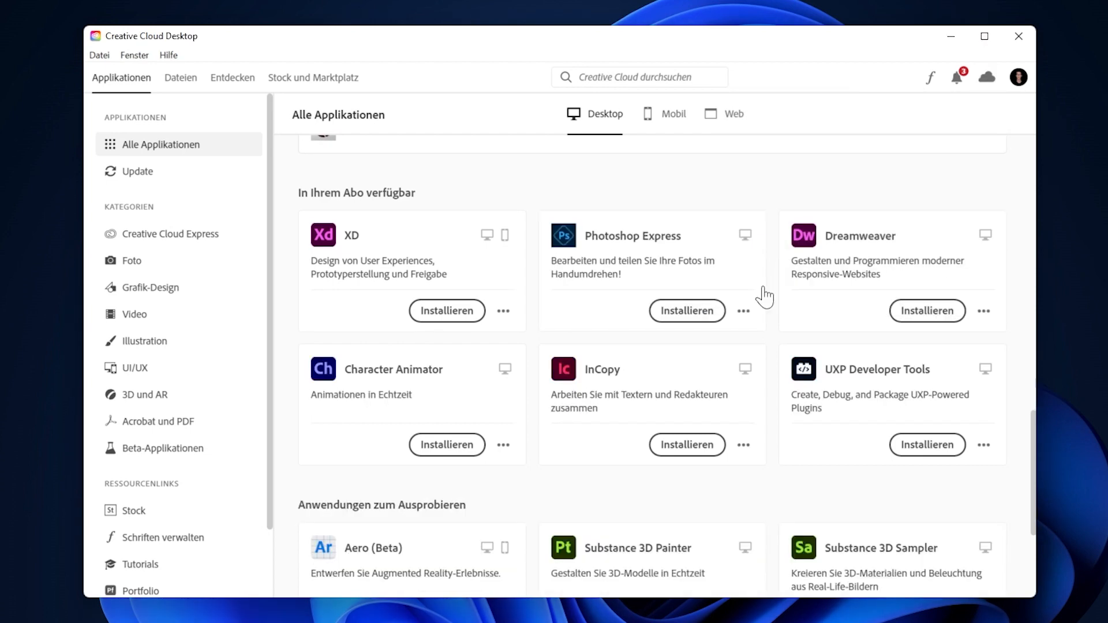
- Find Bridge among the installed applications and launch it
scroll(756, 309, "up", 6)
scroll(761, 306, "up", 3)
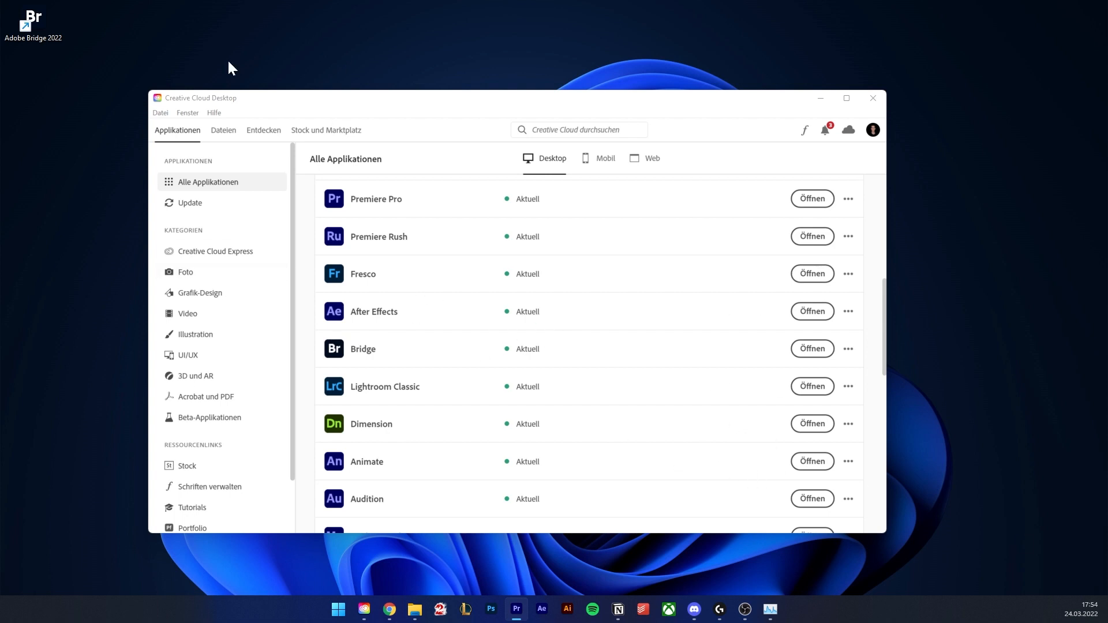
double_click(55, 35)
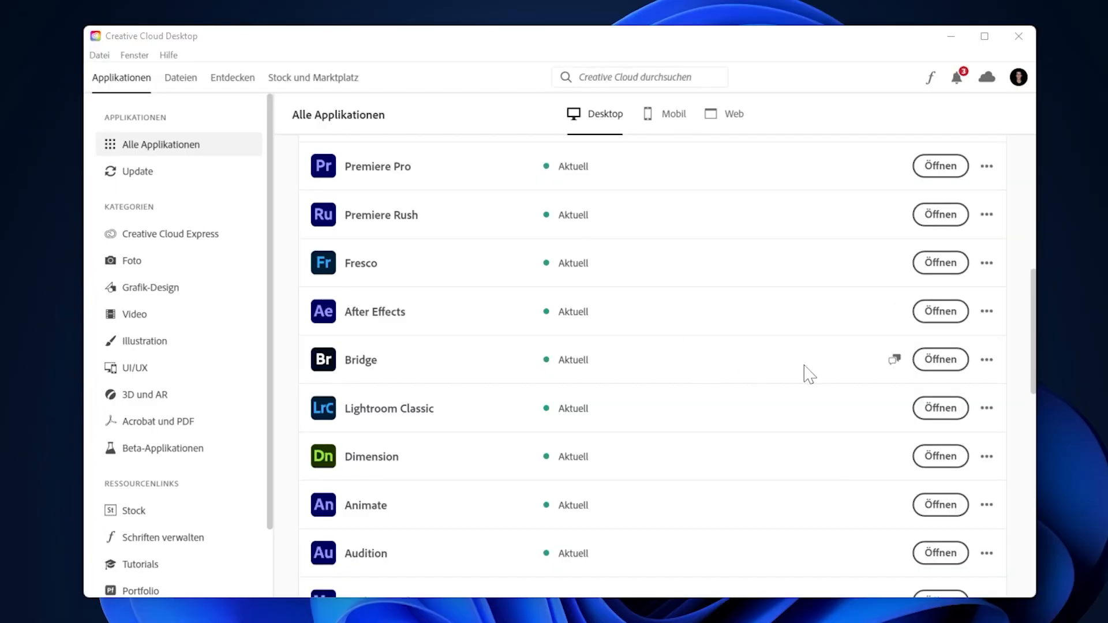
left_click(988, 362)
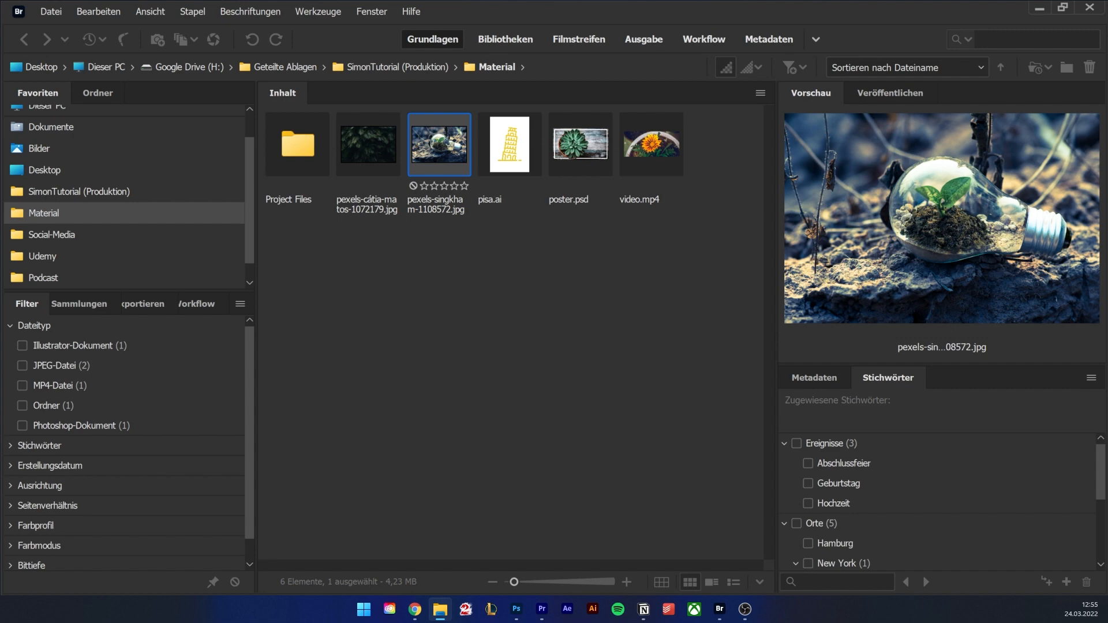
- Switch to File Explorer to compare the Material folder's contents, and return to Bridge with no file selected
key("alt+Tab")
left_click_drag(1056, 269, 997, 262)
left_click_drag(754, 64, 795, 68)
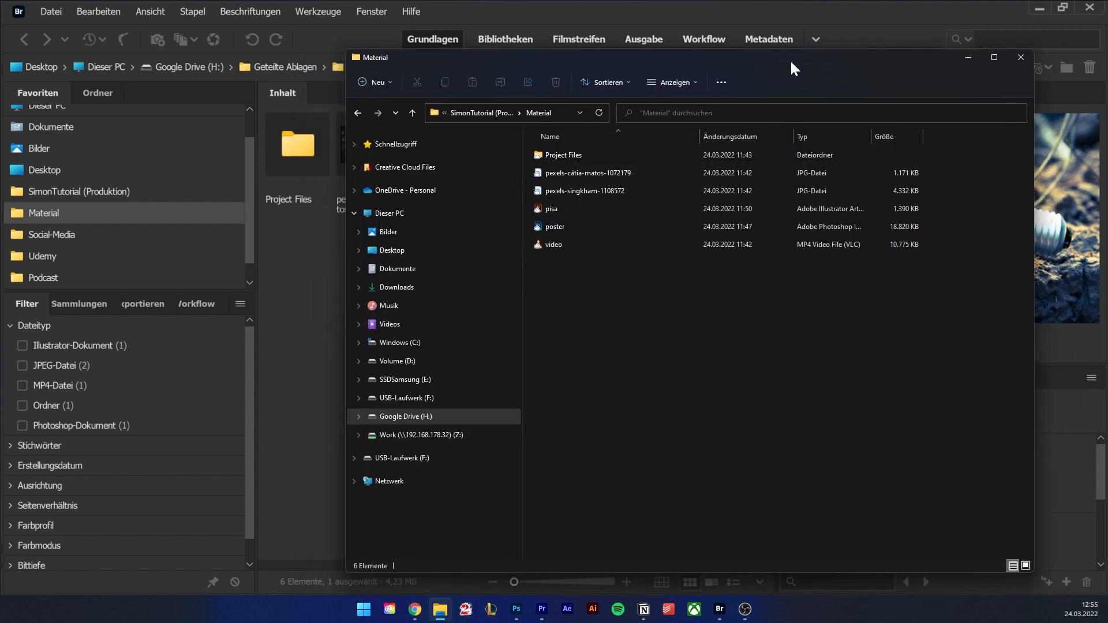
left_click(968, 57)
left_click(544, 270)
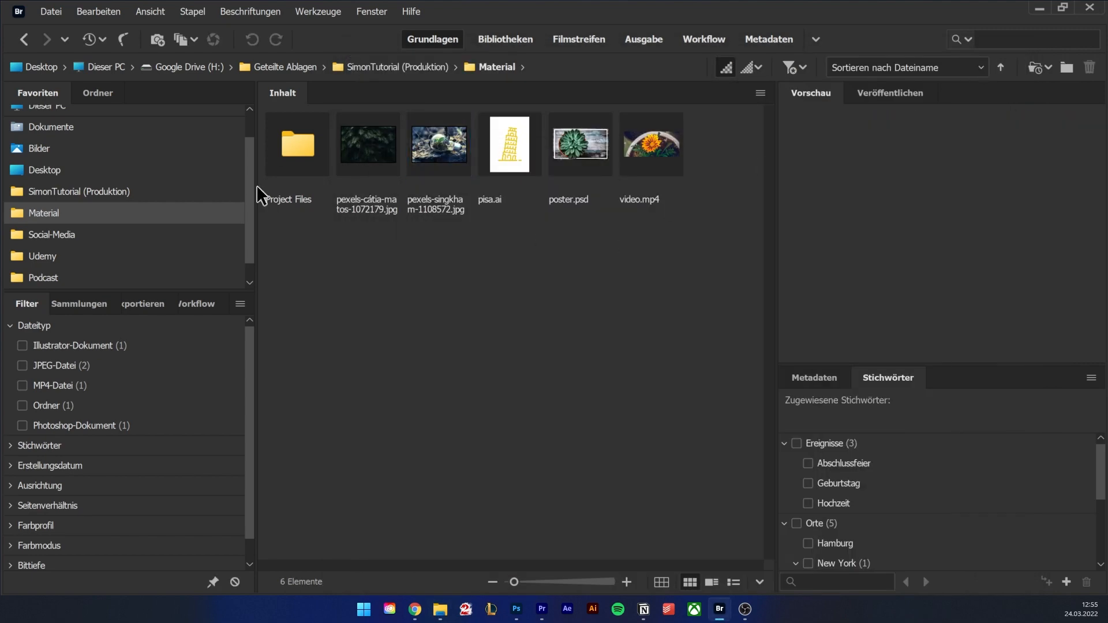
- Select the Project Files folder and expand Google Drive (H:) in the folder tree to inspect its subfolders
left_click(306, 167)
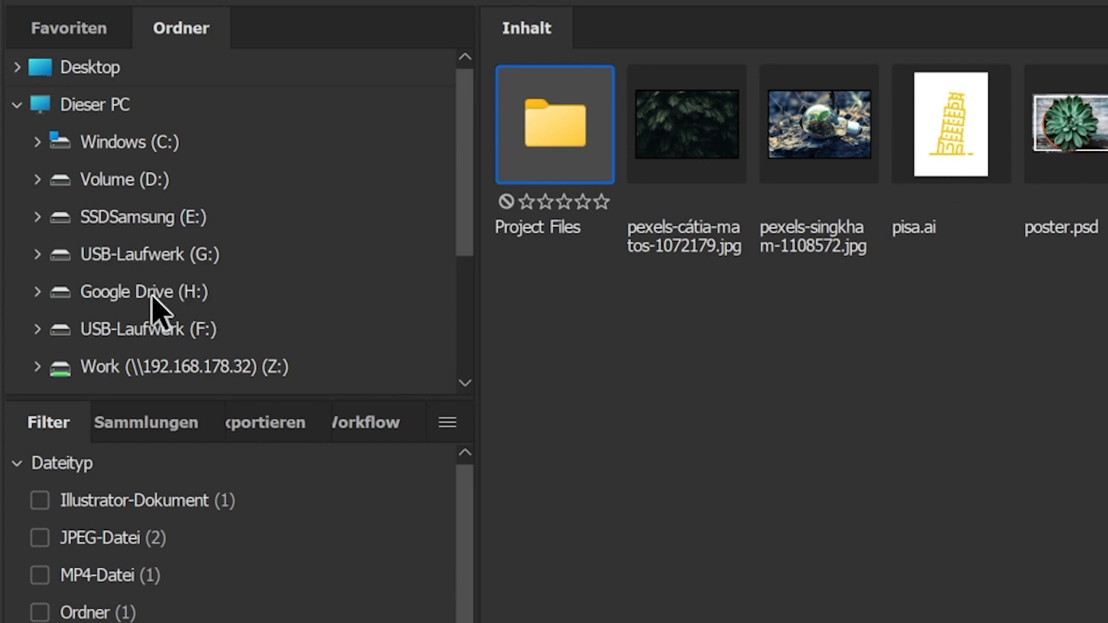
left_click(34, 293)
scroll(159, 255, "down", 2)
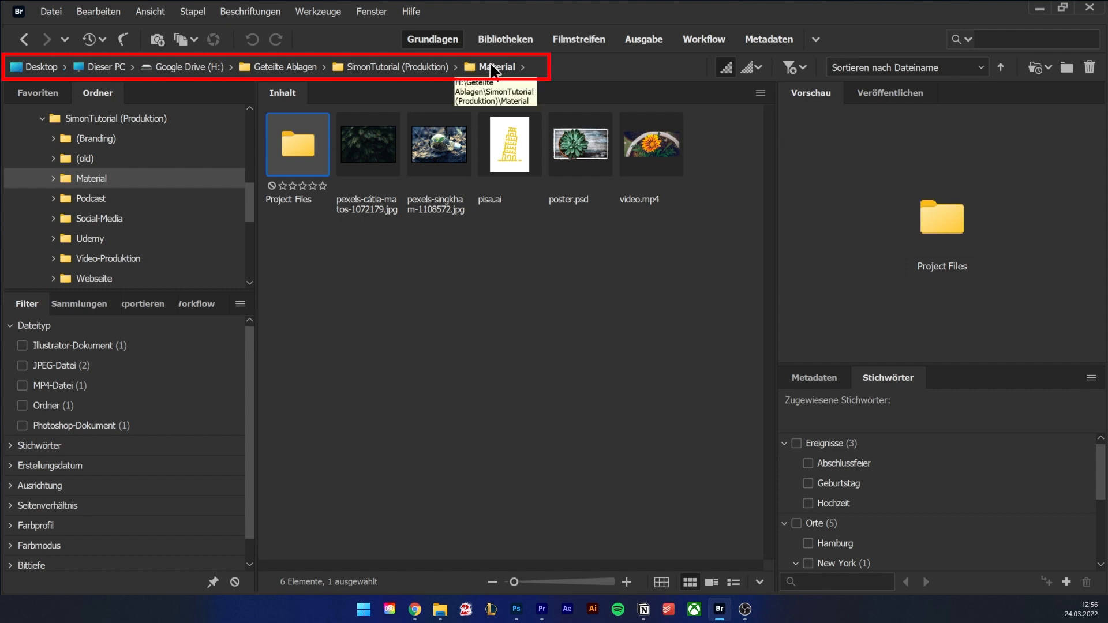
- Go up to the SimonTutorial (Produktion) folder and return by entering the path H:\Geteilte Ablagen\SimonTutorial (Produktion)\Material
left_click(397, 69)
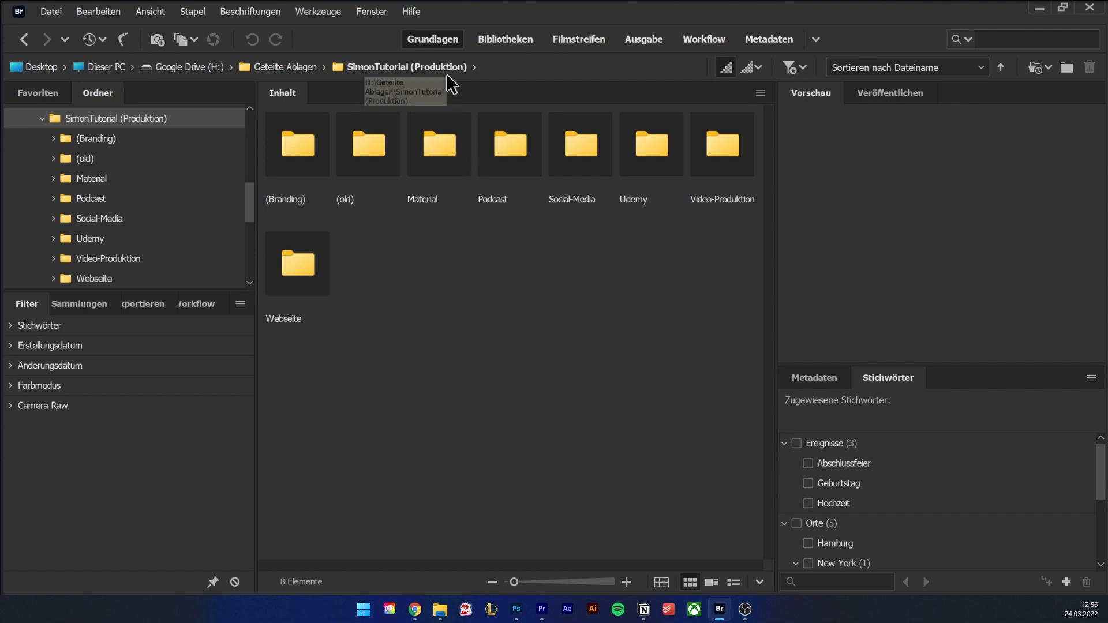
left_click(497, 64)
left_click(491, 64)
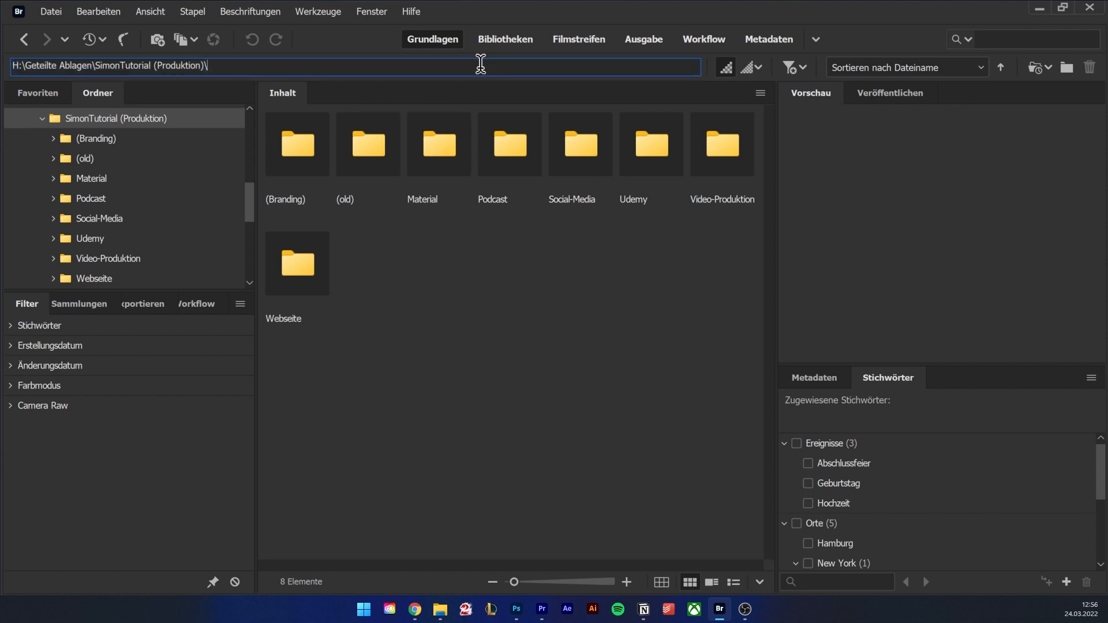
type("Material")
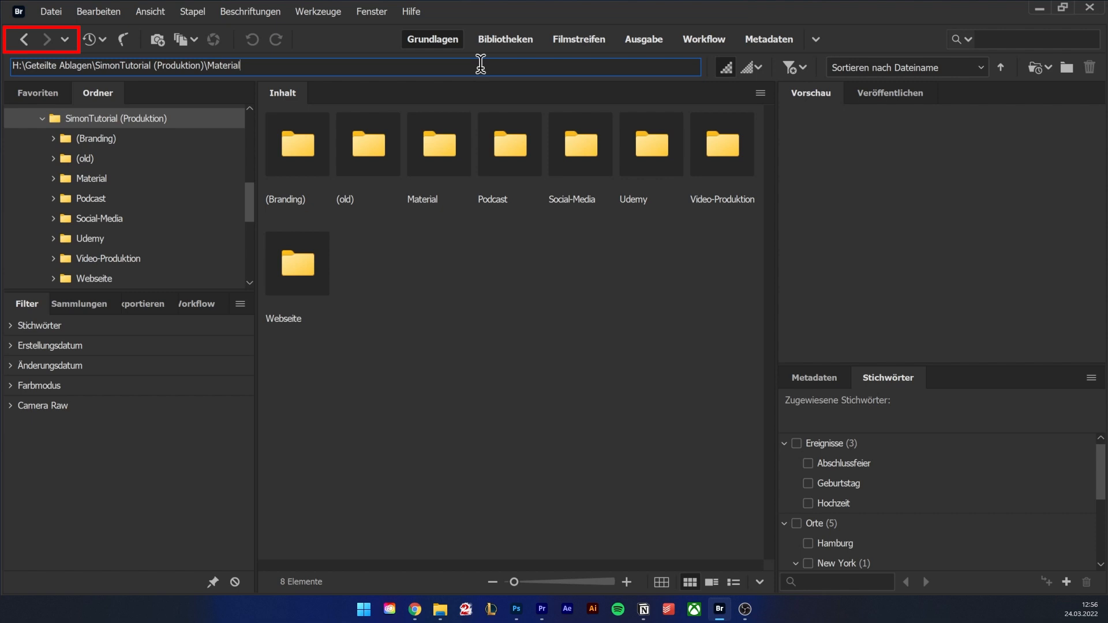
key("Return")
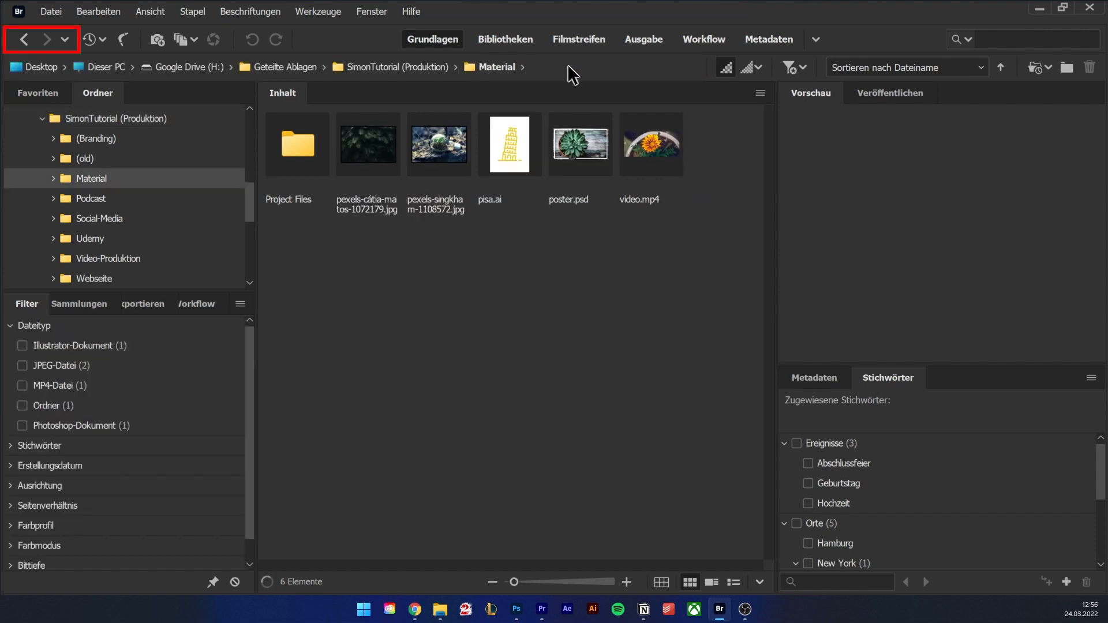
- Go back to the previous folder, forward to Material again, and view the list of parent folders and favourites
left_click(24, 41)
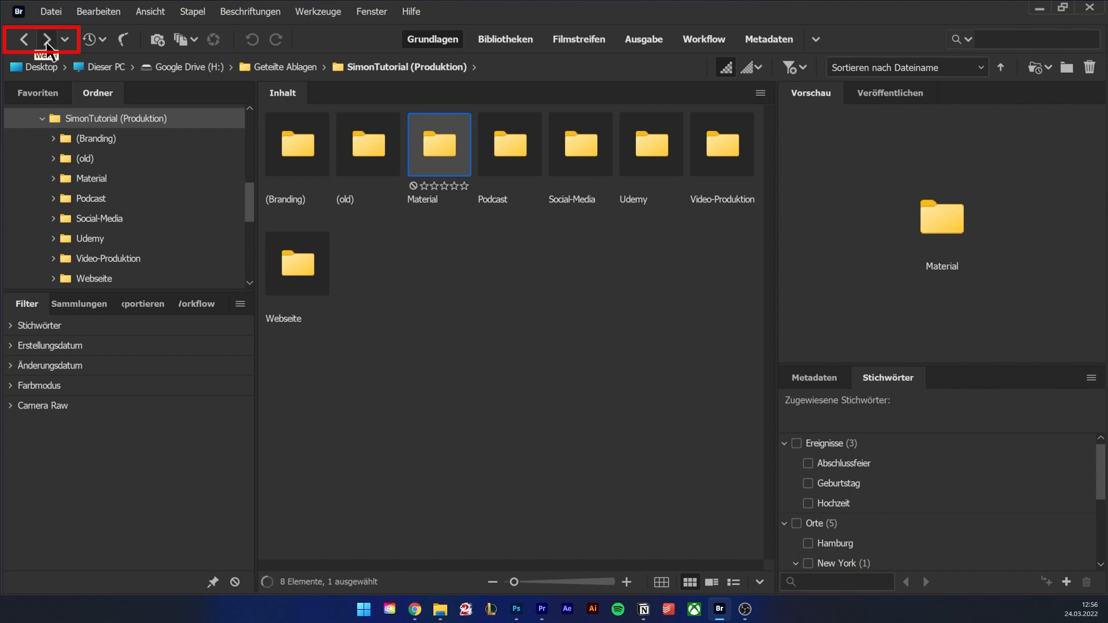
left_click(47, 40)
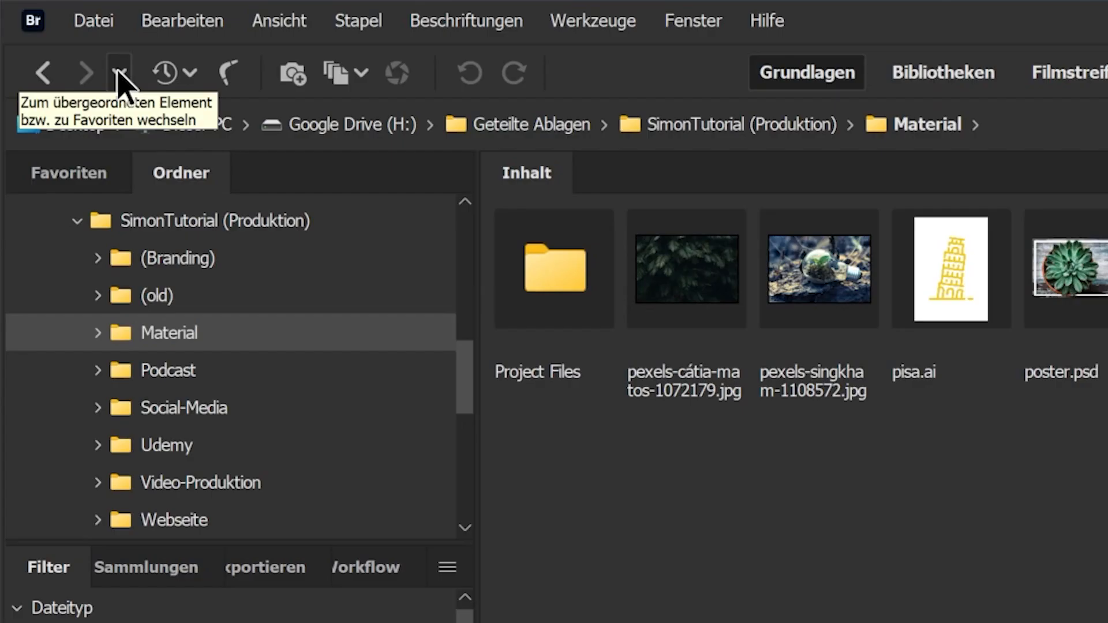
left_click(64, 40)
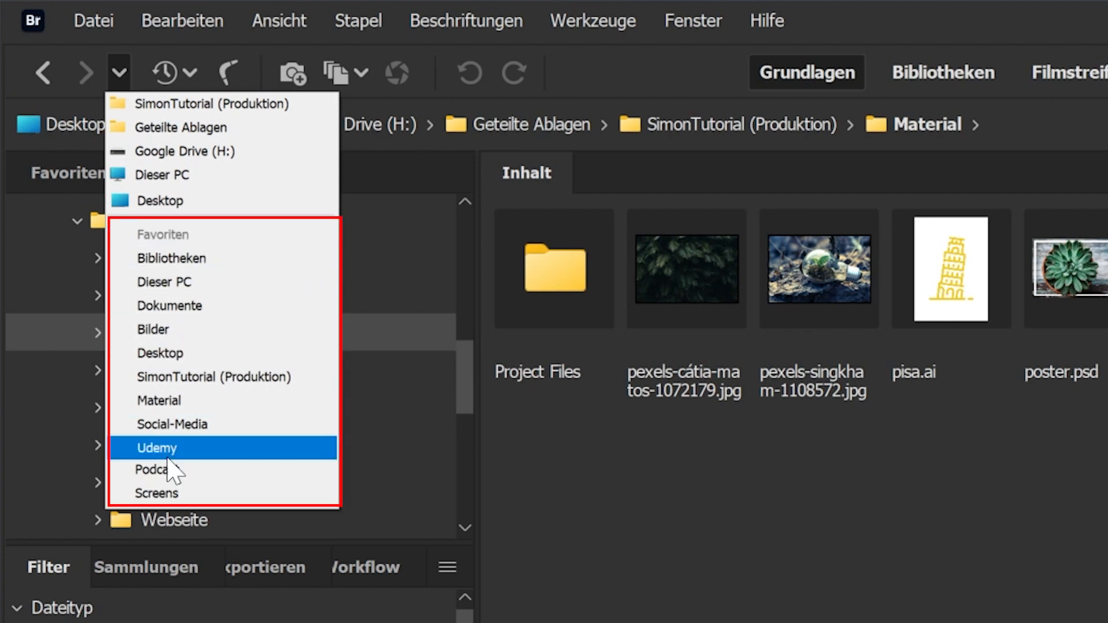
left_click(118, 70)
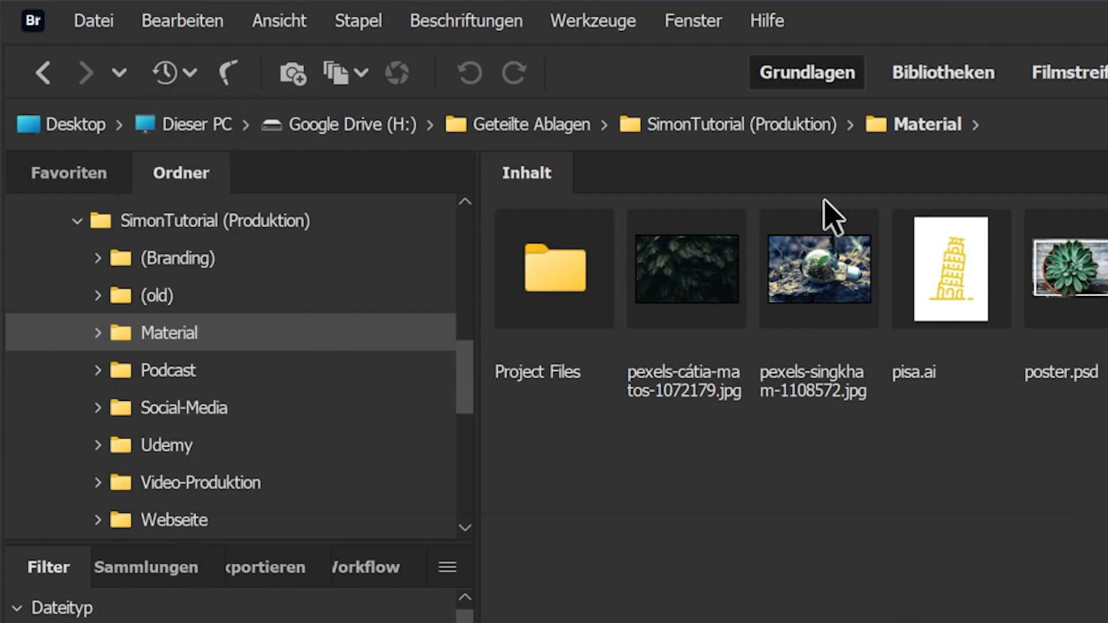
- Show the favourites in place of the folder tree and look through them
left_click(86, 173)
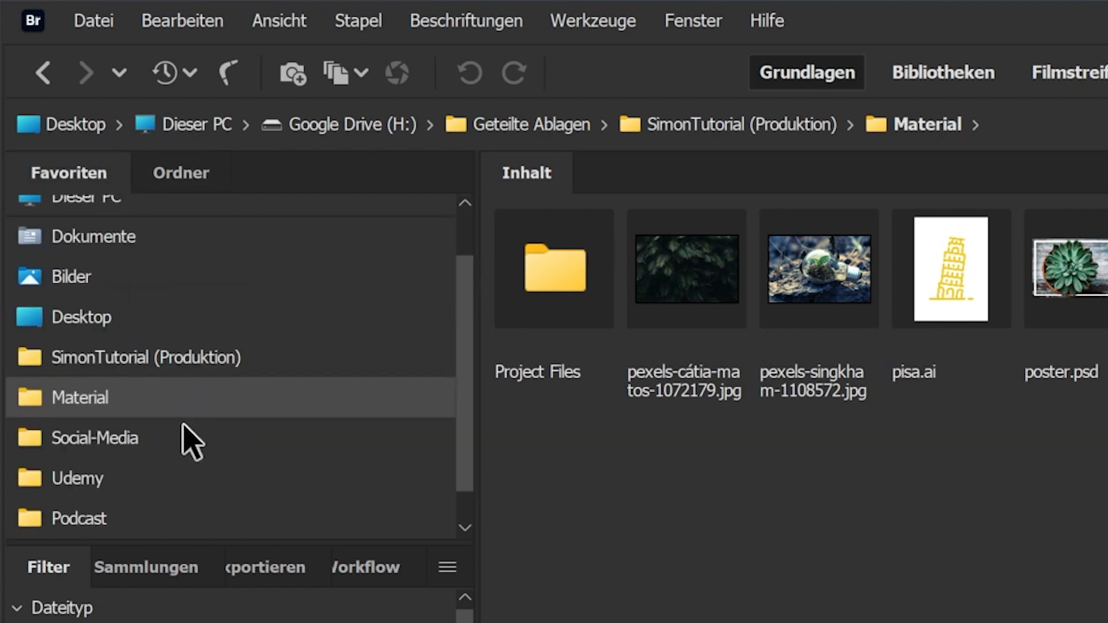
scroll(193, 430, "up", 1)
scroll(190, 422, "down", 1)
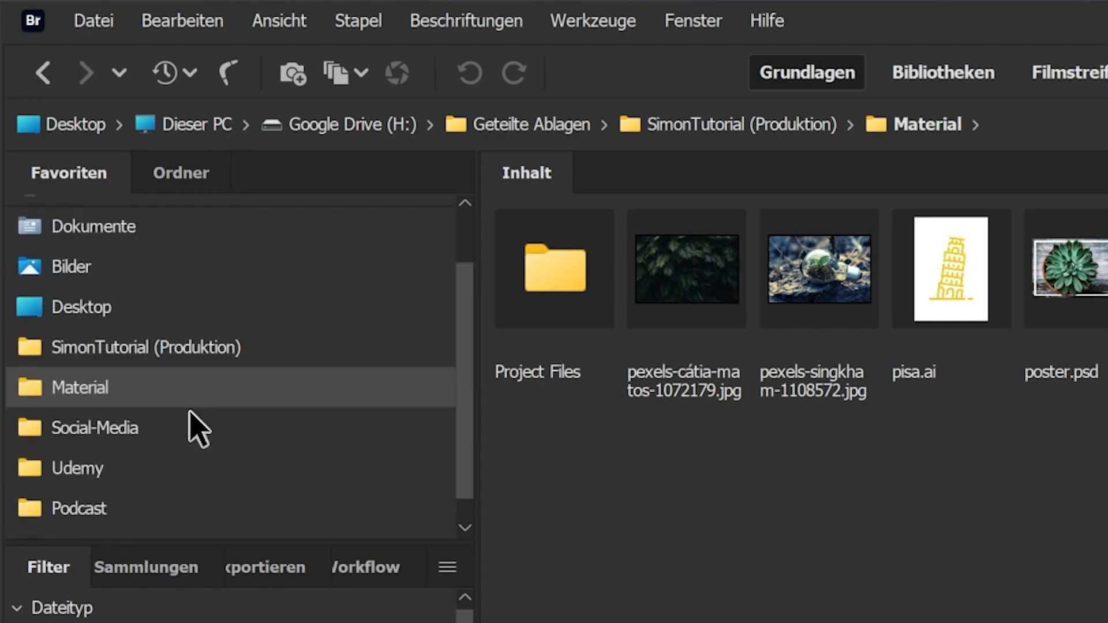
- Add the Project Files folder to the favourites above Material and open it from there
left_click(549, 292)
right_click(576, 281)
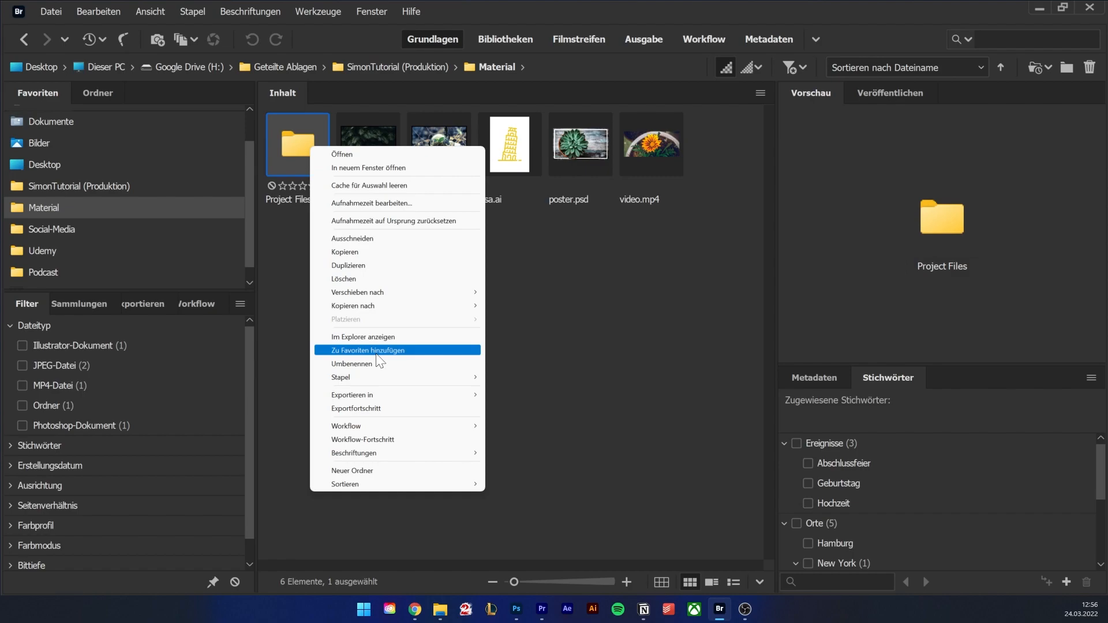
left_click(284, 258)
left_click_drag(294, 143, 88, 207)
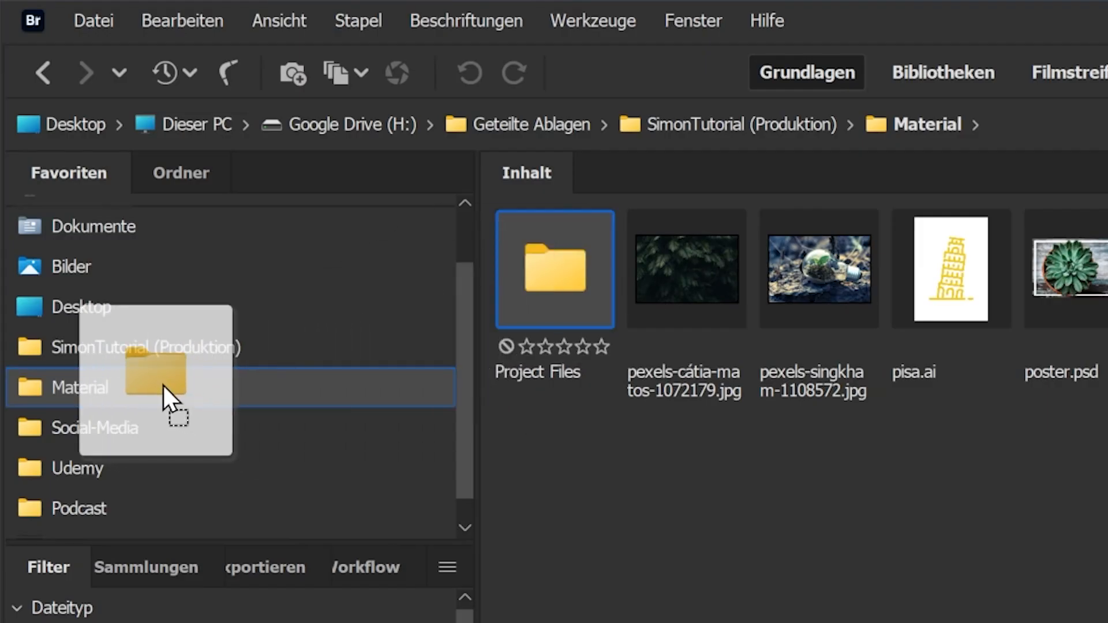
left_click_drag(164, 386, 116, 376)
left_click(136, 391)
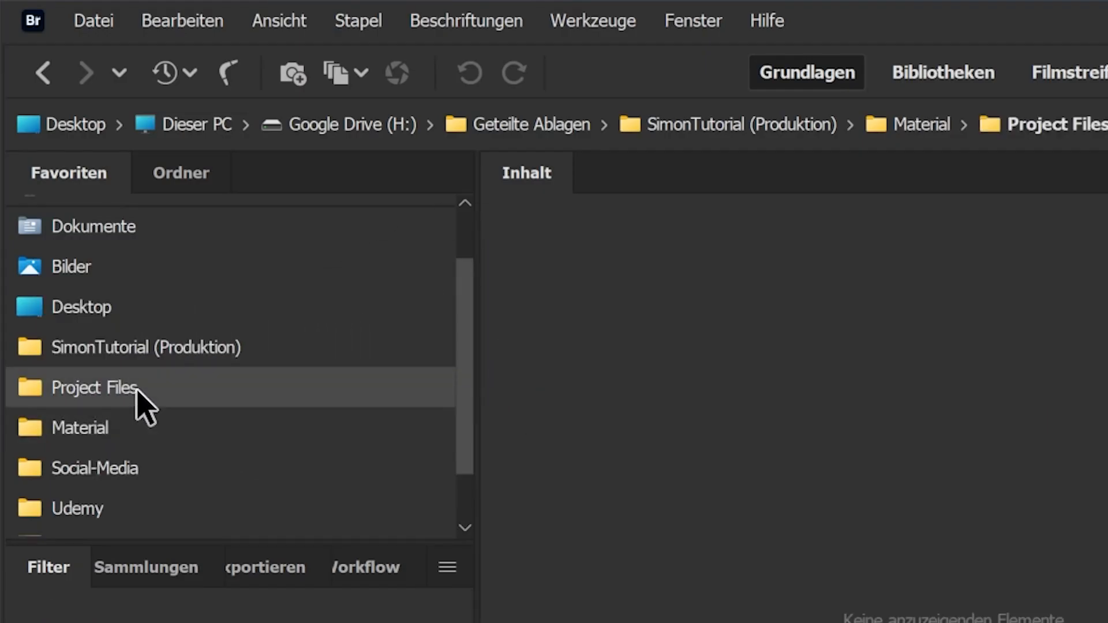
- Move the Material favourite above Project Files and open the Project Files favourite
left_click(107, 425)
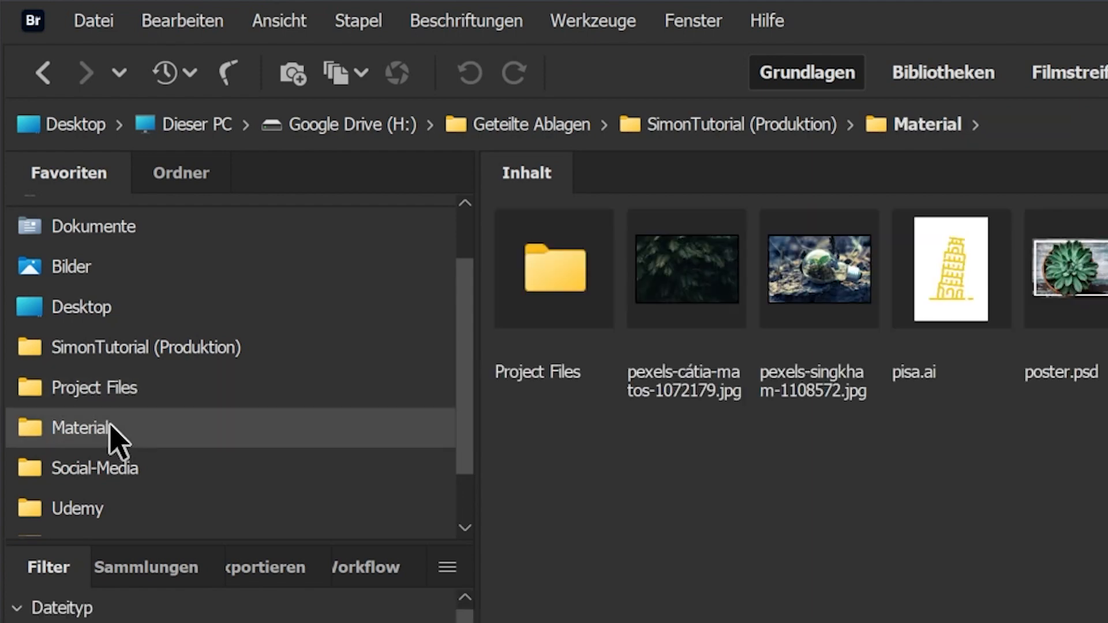
left_click_drag(111, 440, 116, 369)
left_click(156, 369)
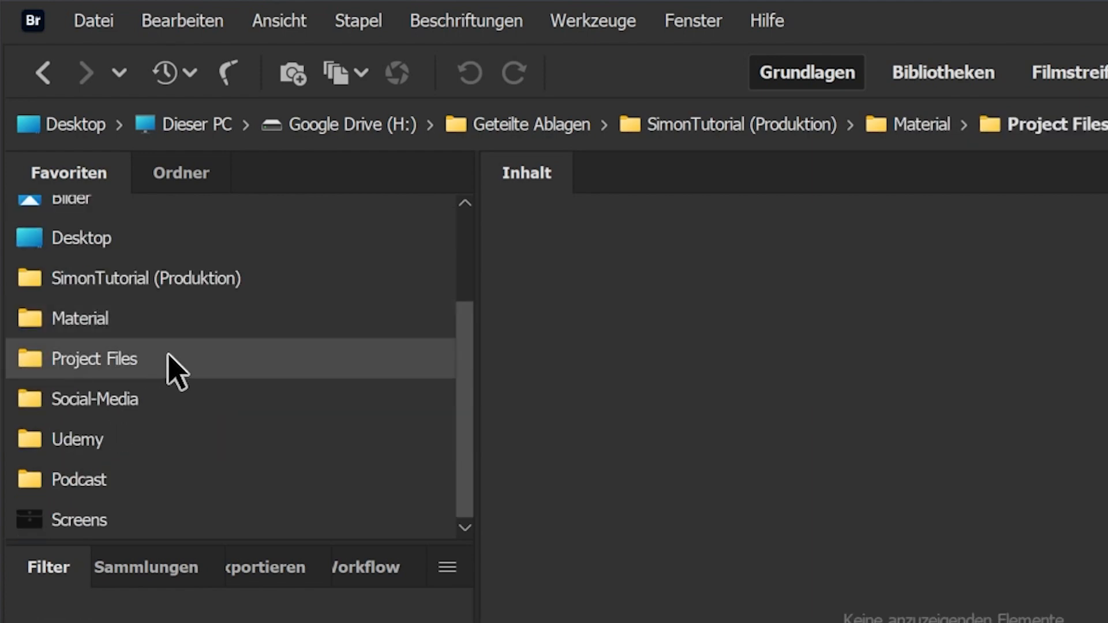
- Remove Project Files from the favourites and open the Material folder
right_click(198, 357)
left_click(304, 372)
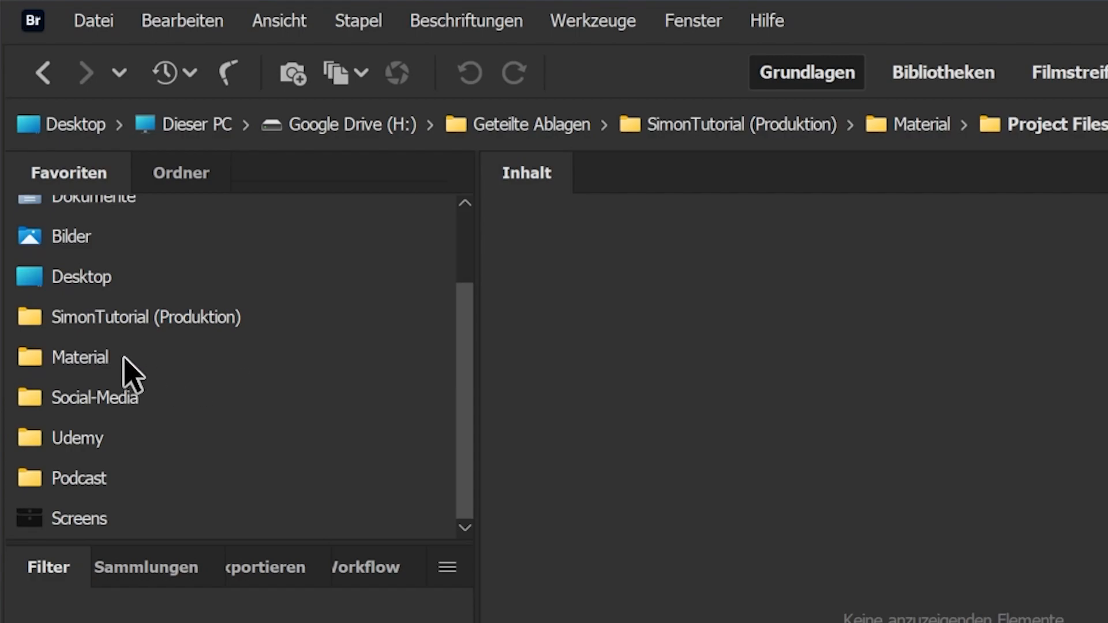
left_click(139, 359)
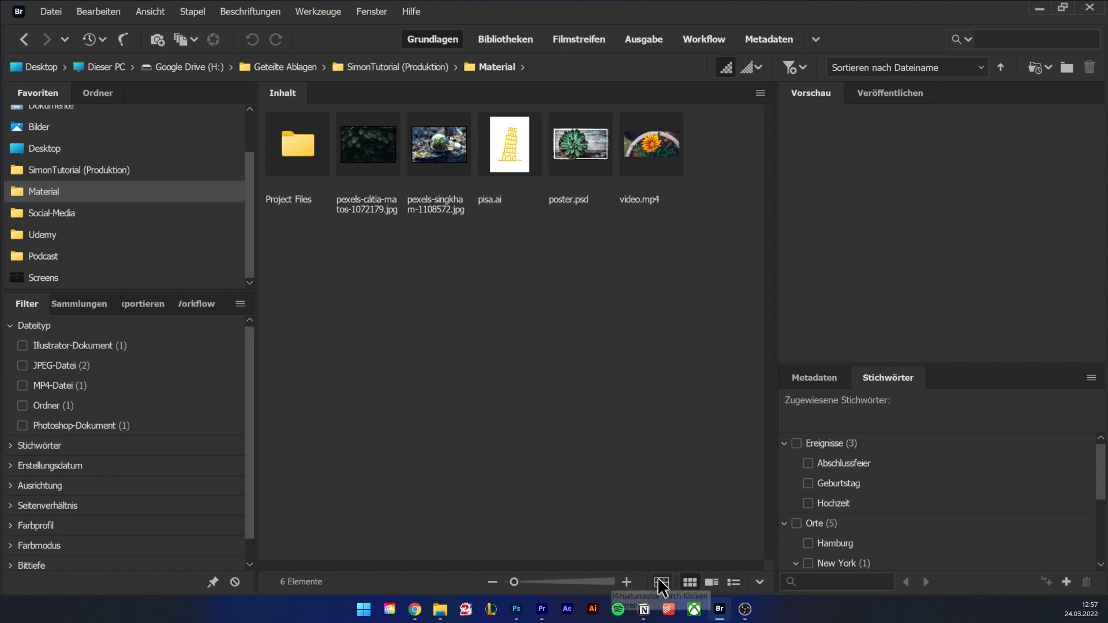
- Enlarge the content thumbnails and compare the details and list views before restoring the thumbnail view
left_click_drag(517, 581, 528, 580)
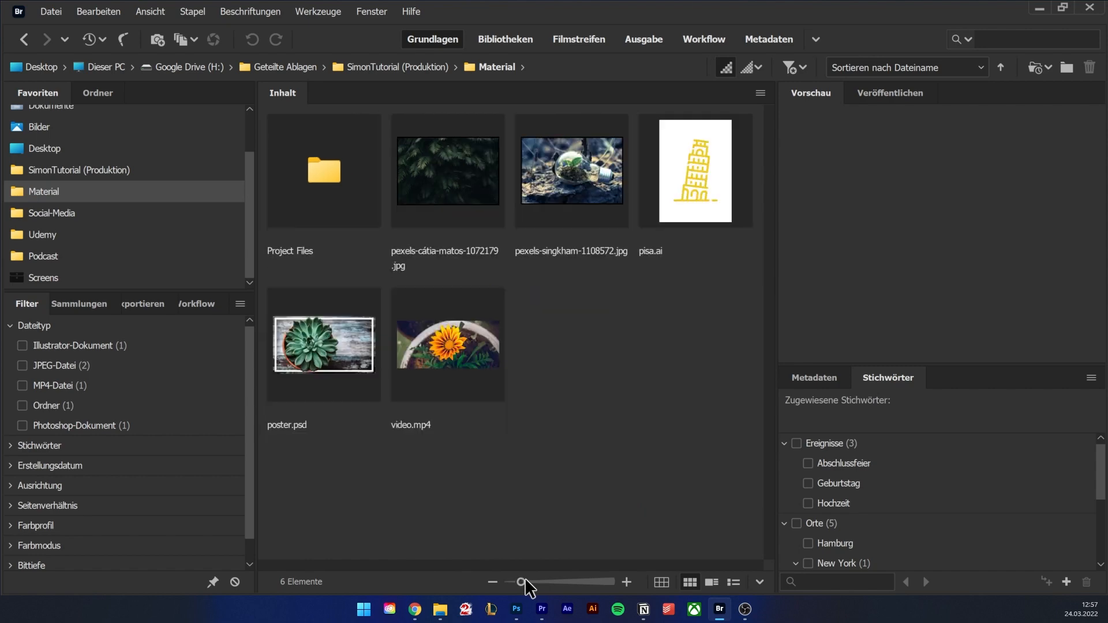
left_click(710, 580)
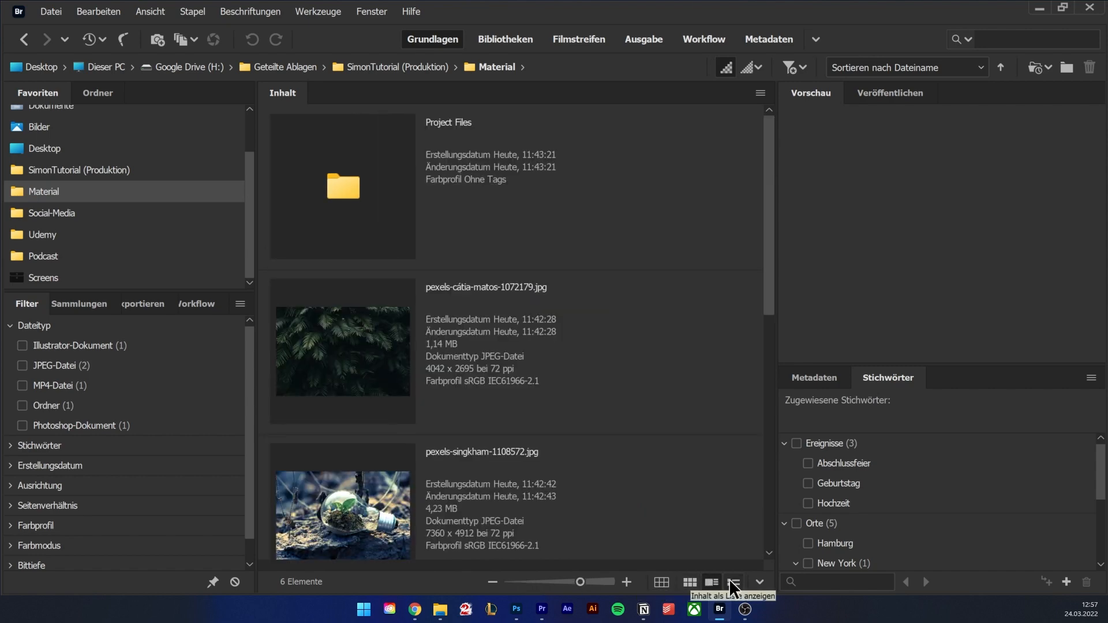
left_click(730, 582)
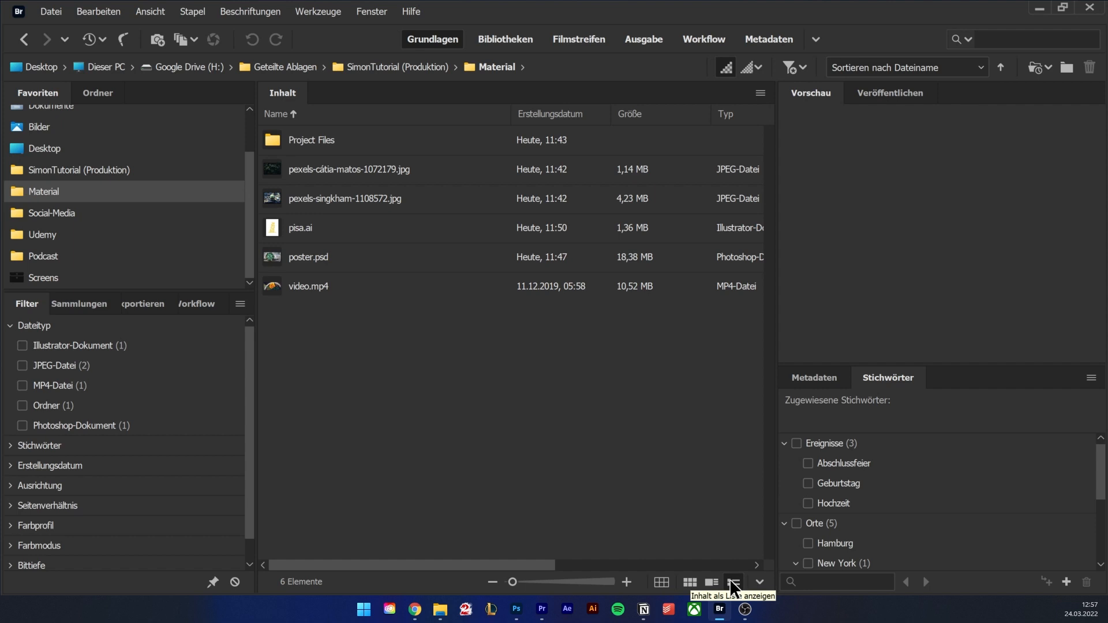
left_click(689, 581)
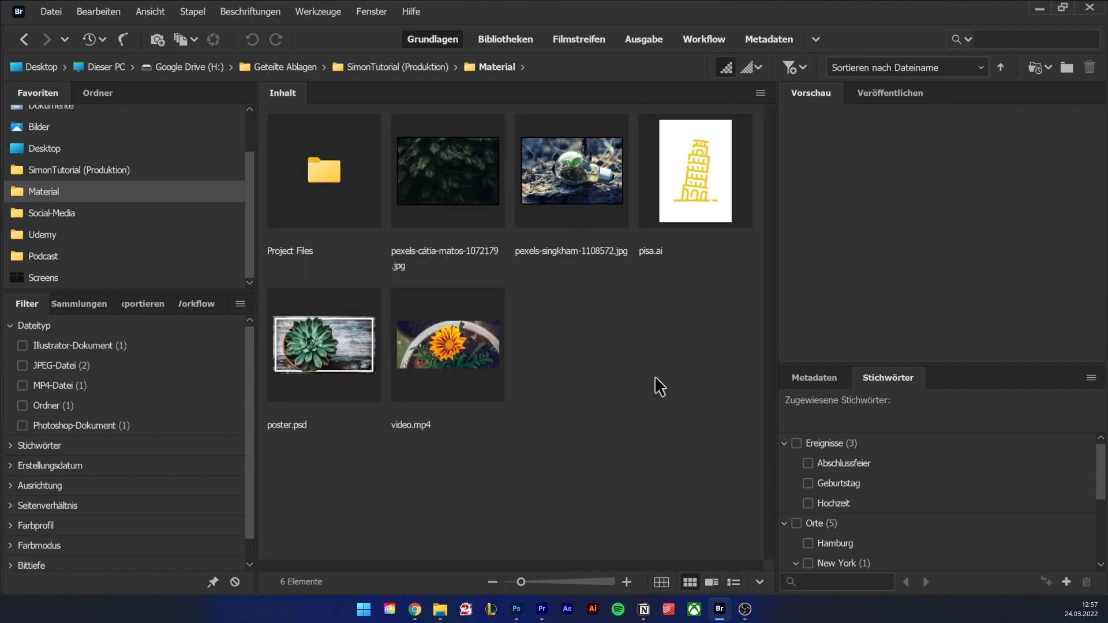
- Show the Material folder as a list, compare it with the details view and return to the list
left_click(730, 581)
mouse_move(515, 565)
left_mouse_down()
mouse_move(603, 563)
mouse_move(510, 567)
mouse_move(504, 582)
left_mouse_up()
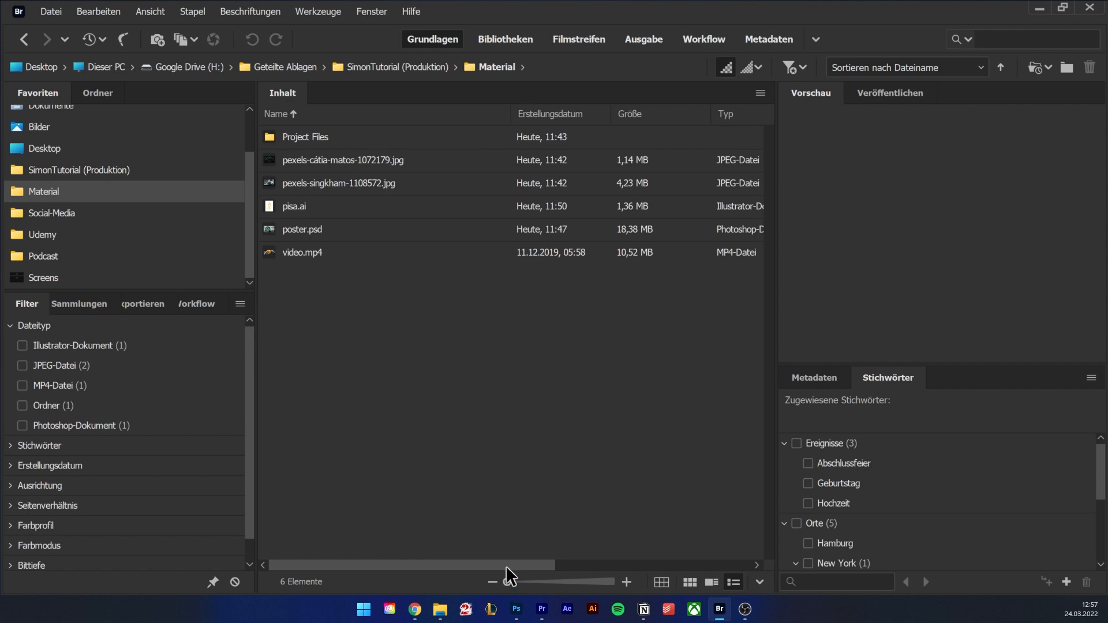
left_click(711, 581)
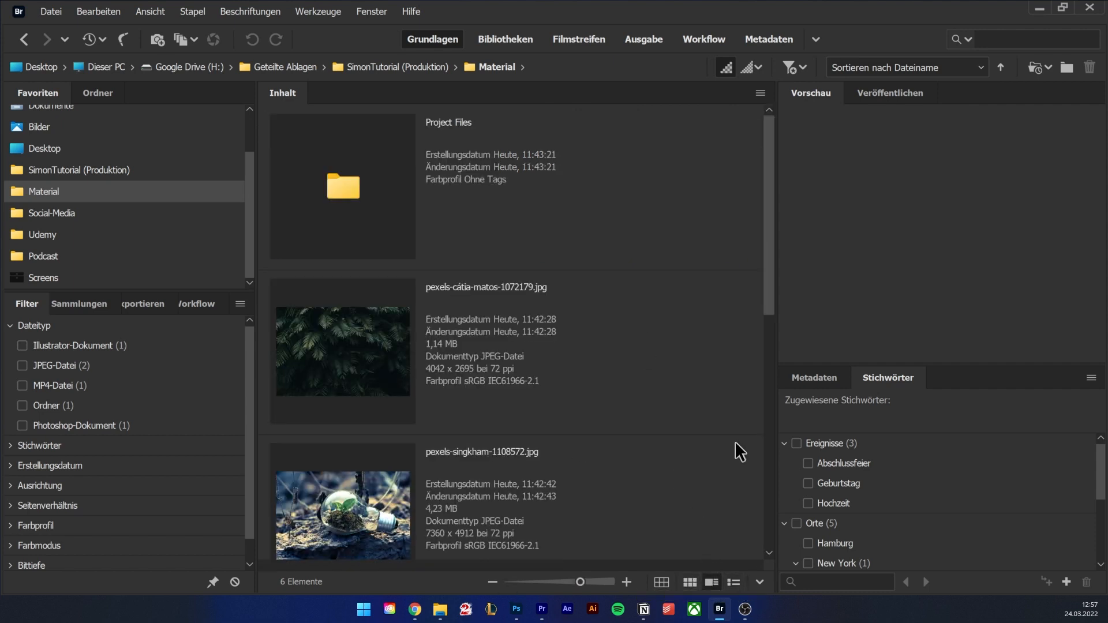
left_click(734, 580)
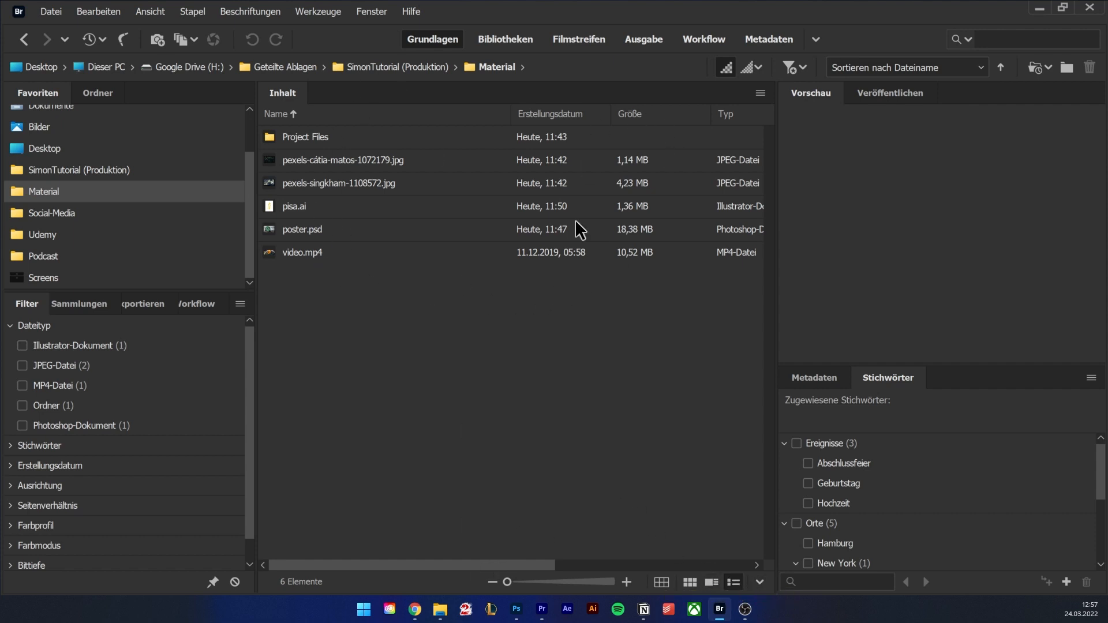
mouse_move(512, 563)
left_mouse_down()
mouse_move(590, 560)
mouse_move(505, 556)
left_mouse_up()
- Examine which columns can be inserted beside the Stichwörter column, leaving the columns as they are
right_click(637, 115)
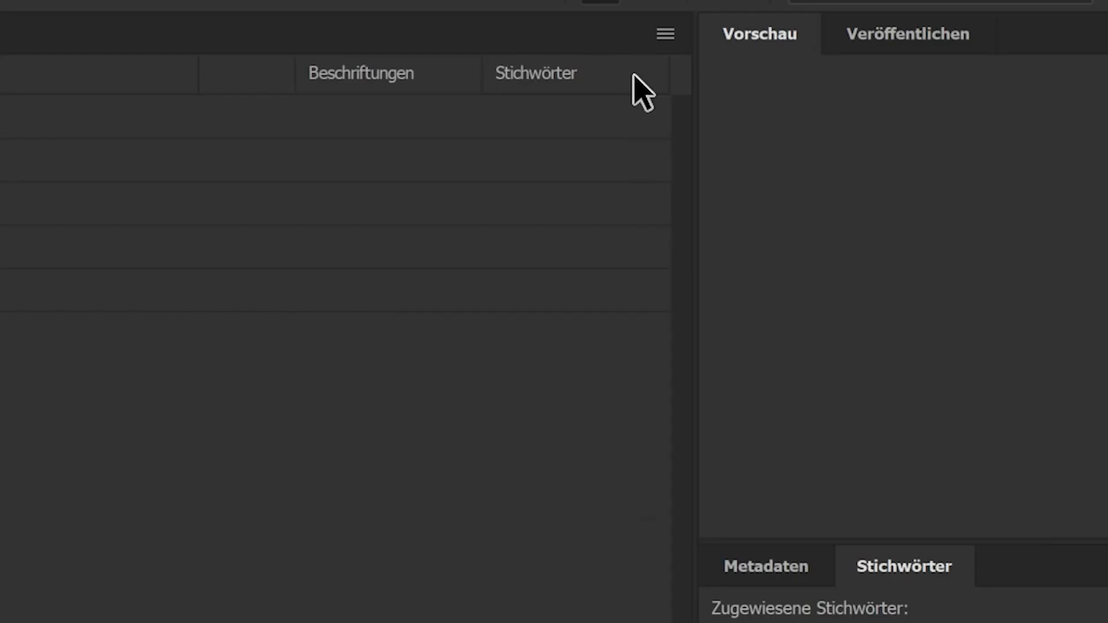
right_click(633, 77)
mouse_move(826, 417)
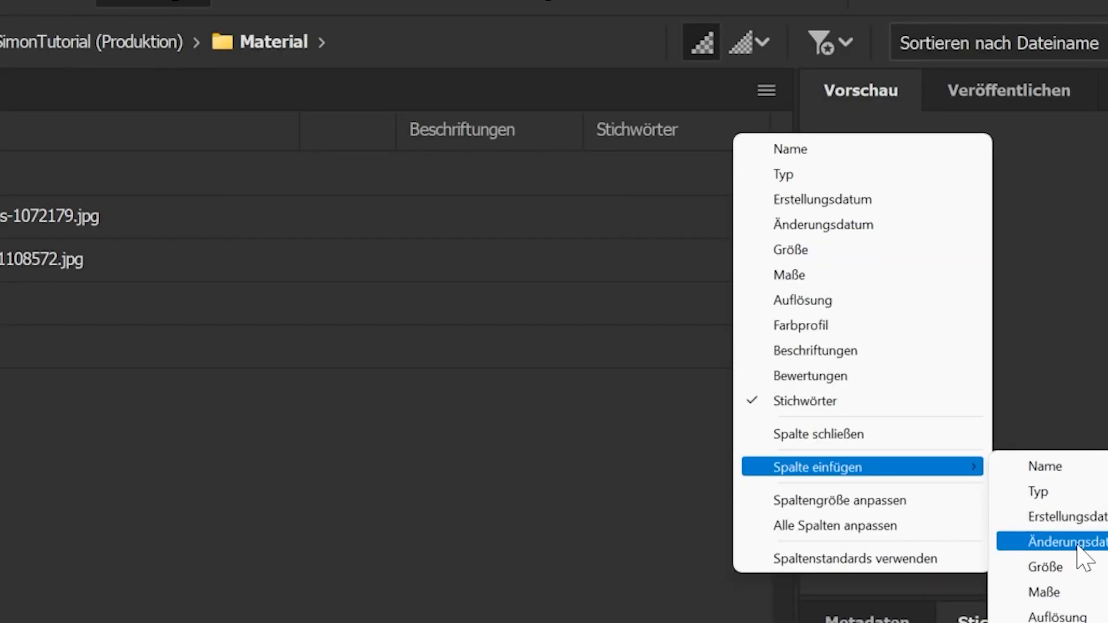
left_click(323, 422)
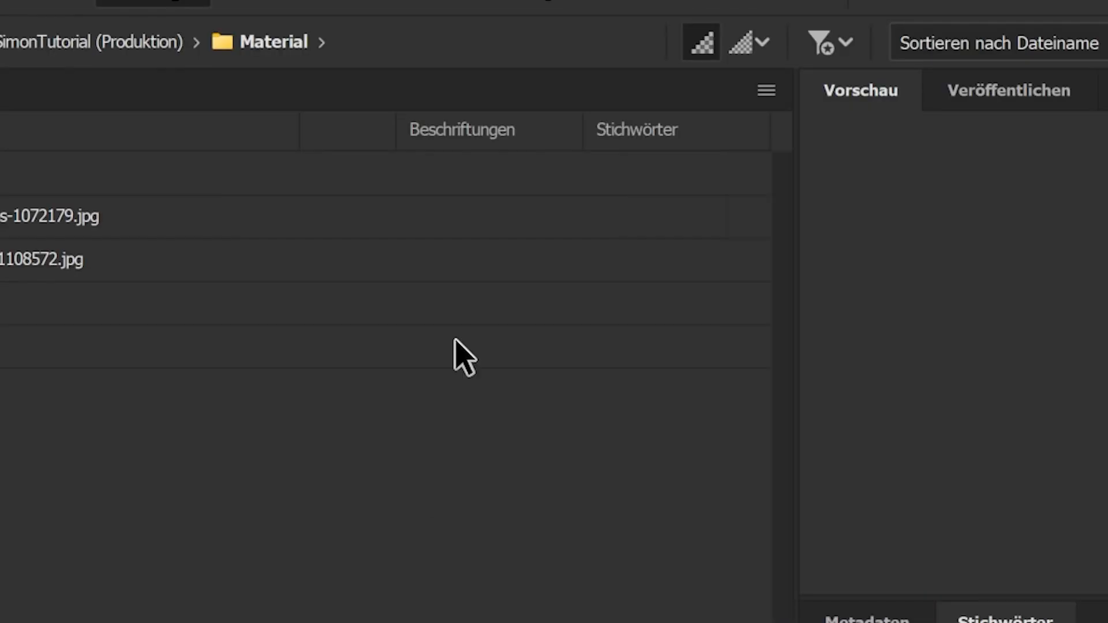
- Move the Beschriftungen column behind the Stichwörter column in the file list
left_click_drag(497, 141, 709, 127)
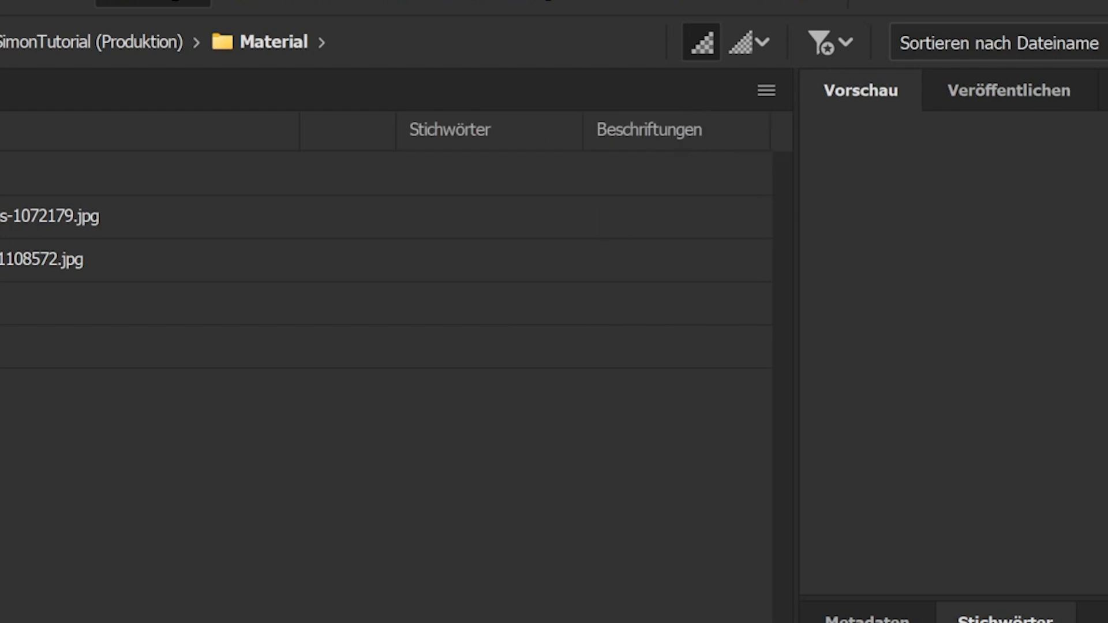
scroll(535, 259, "left", 10)
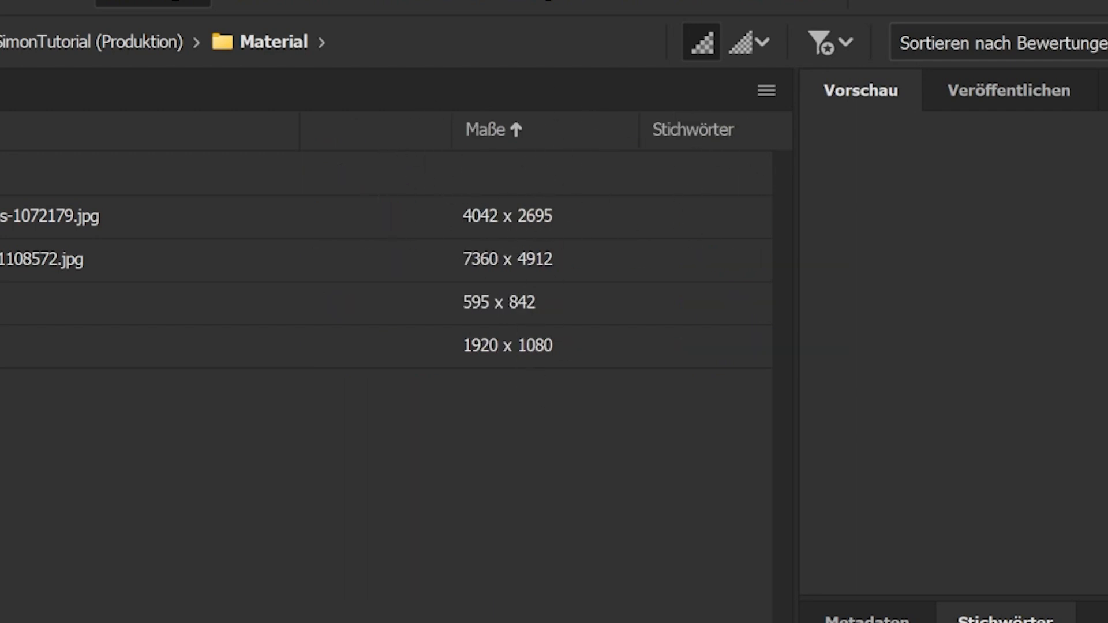
scroll(387, 260, "left", 6)
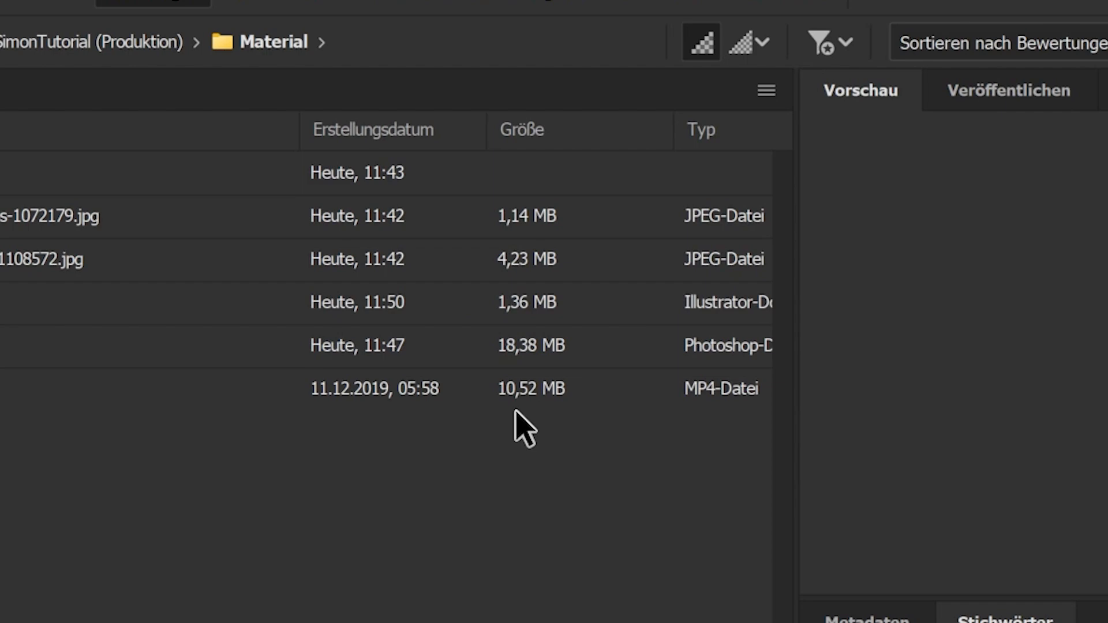
- Sort the file list by size, by creation date and finally by name in ascending order
right_click(534, 130)
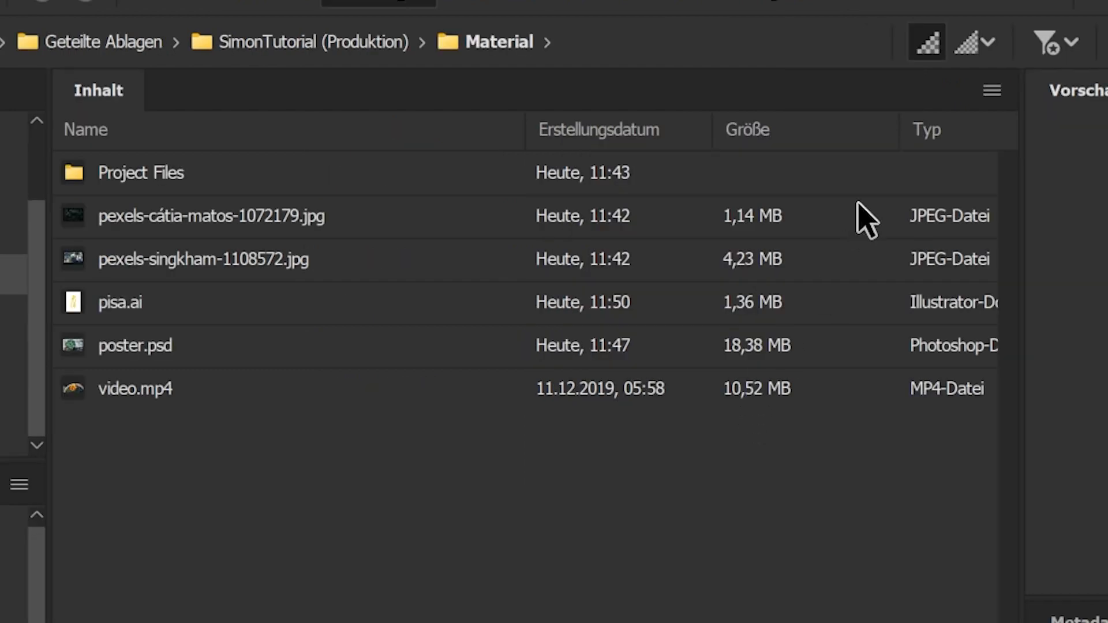
left_click(792, 131)
left_click(797, 130)
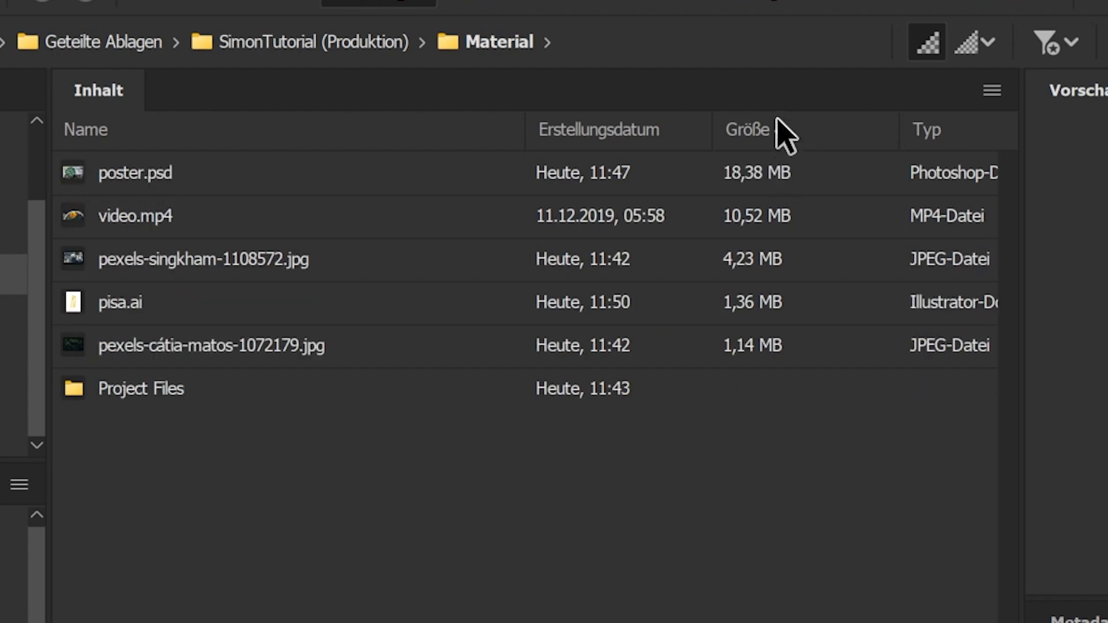
left_click(614, 132)
left_click(615, 132)
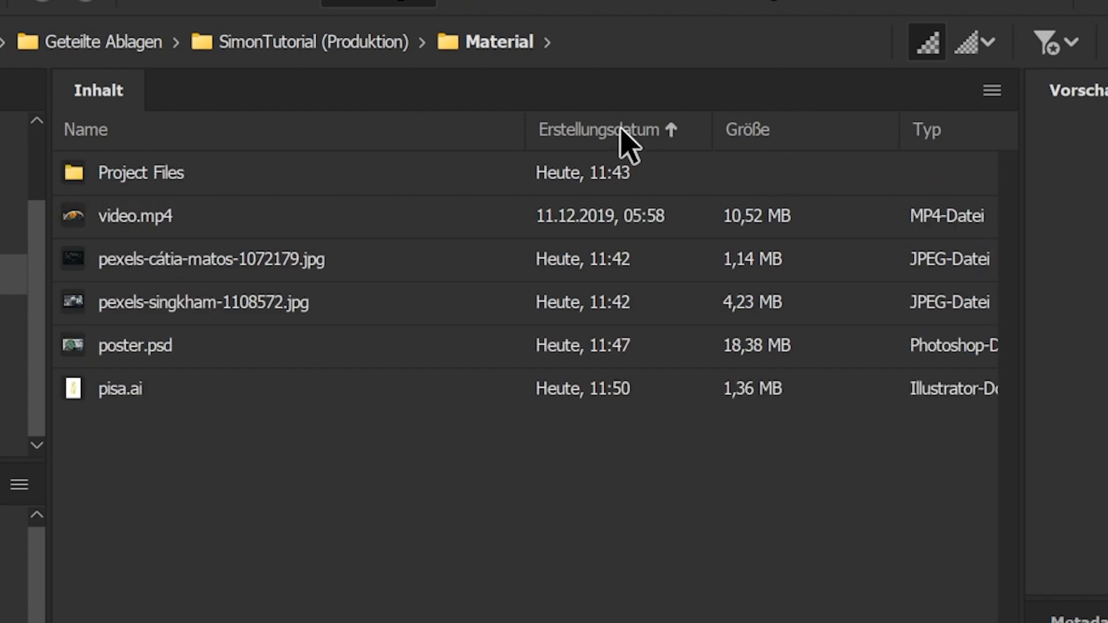
left_click(186, 135)
left_click(184, 134)
left_click(185, 135)
- Examine the available sort criteria, filter options and search scopes without changing any of them
left_click(963, 69)
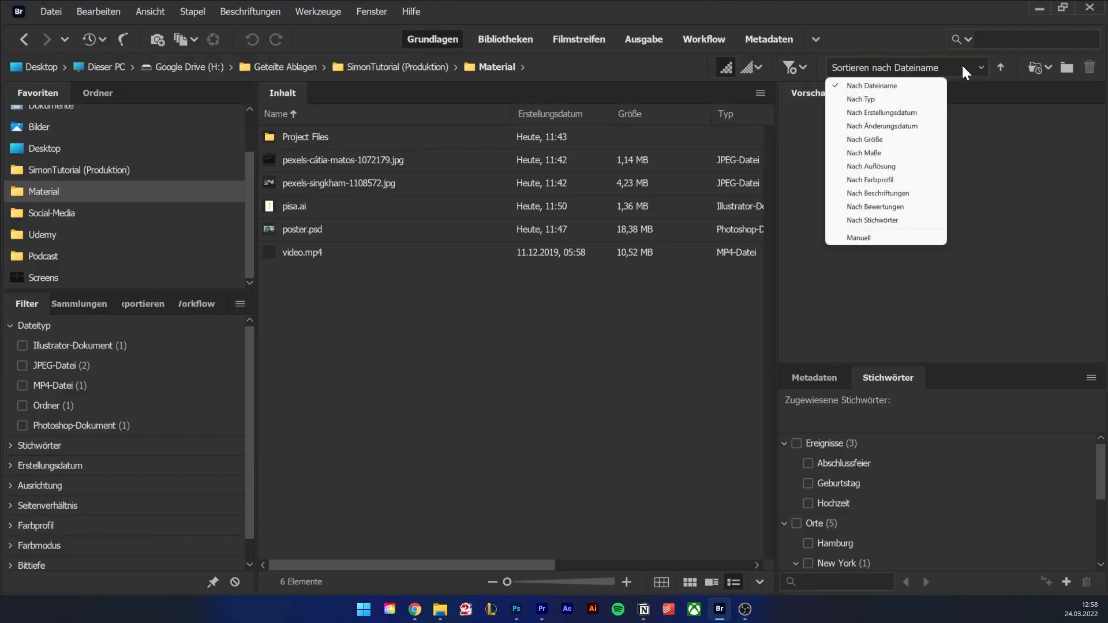
left_click(958, 64)
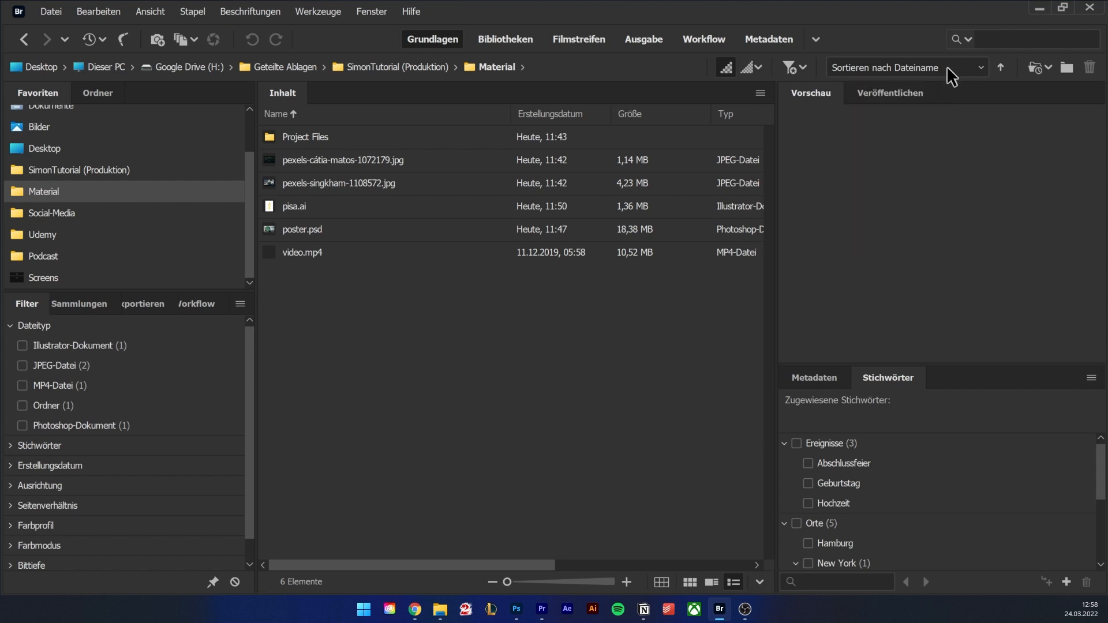
left_click(806, 67)
left_click(808, 71)
left_click(967, 40)
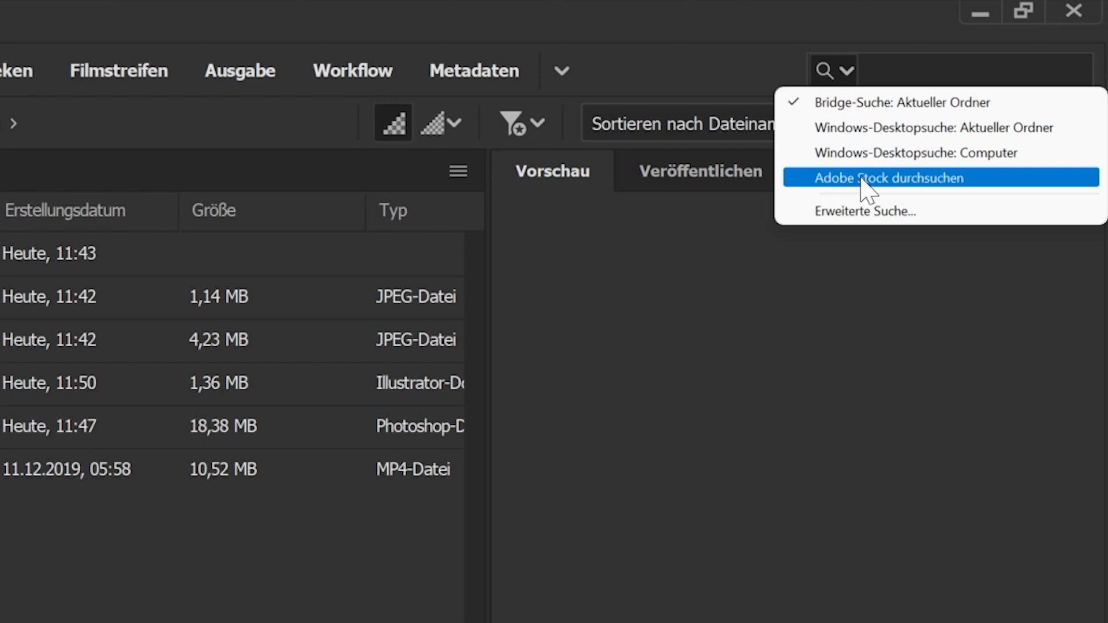
left_click(872, 370)
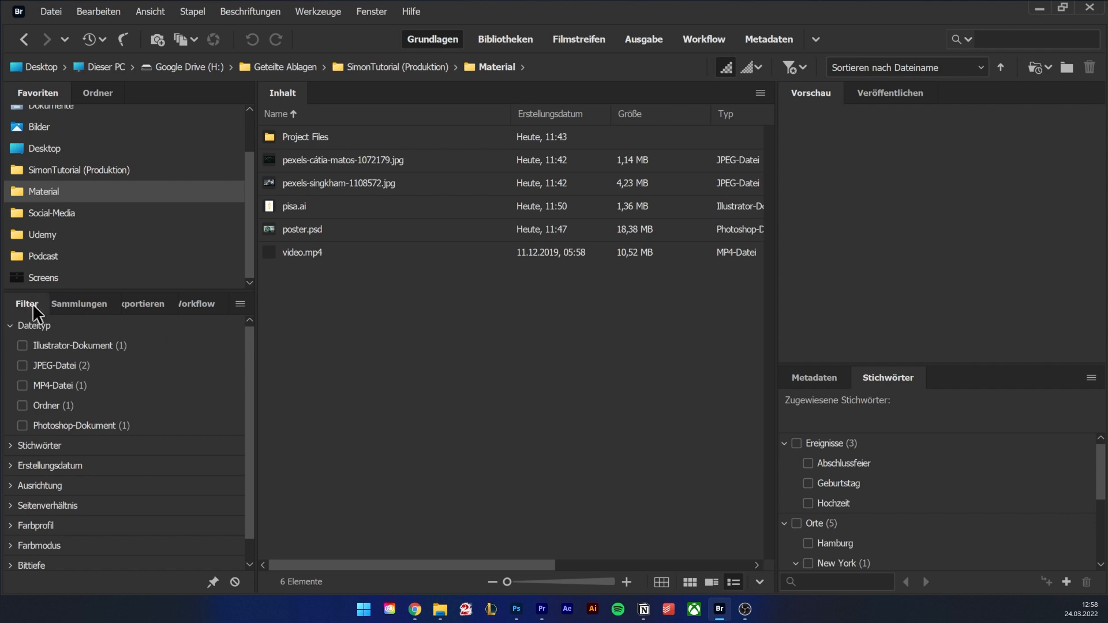
- Restore the thumbnail view and filter the files by Illustrator-Dokument and by JPEG-Datei, clearing the filter at the end
left_click(687, 581)
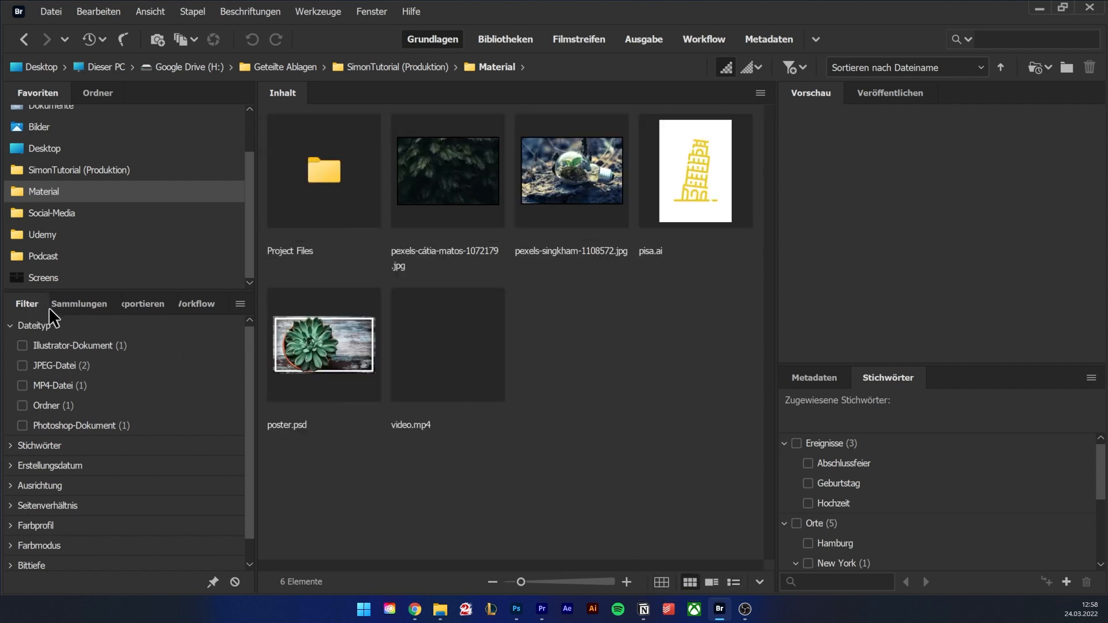
left_click(22, 345)
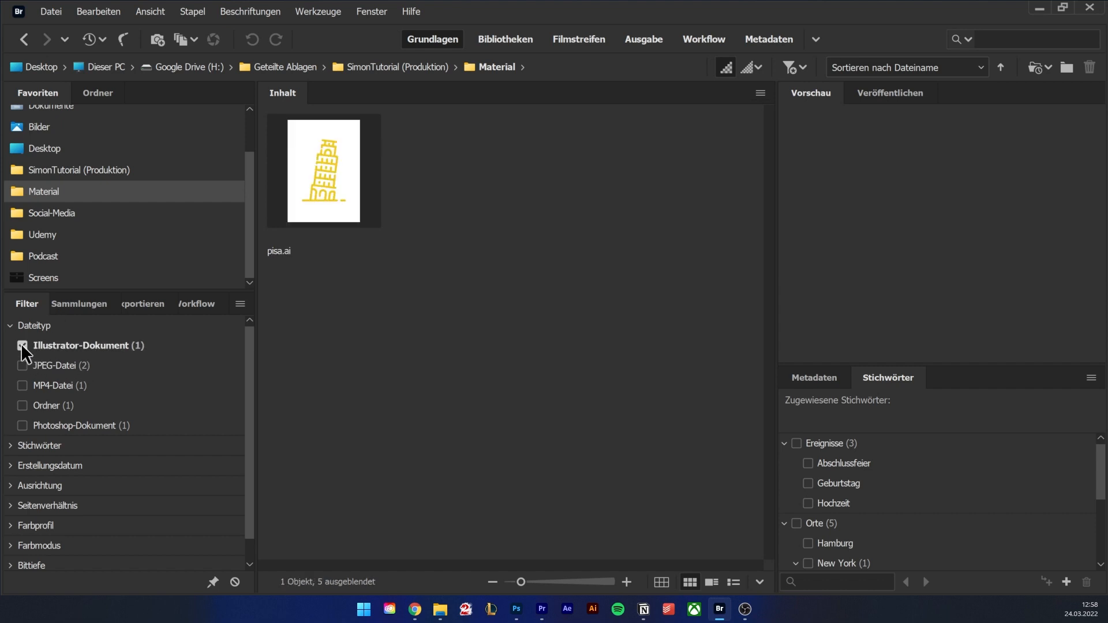
left_click(22, 345)
left_click(22, 366)
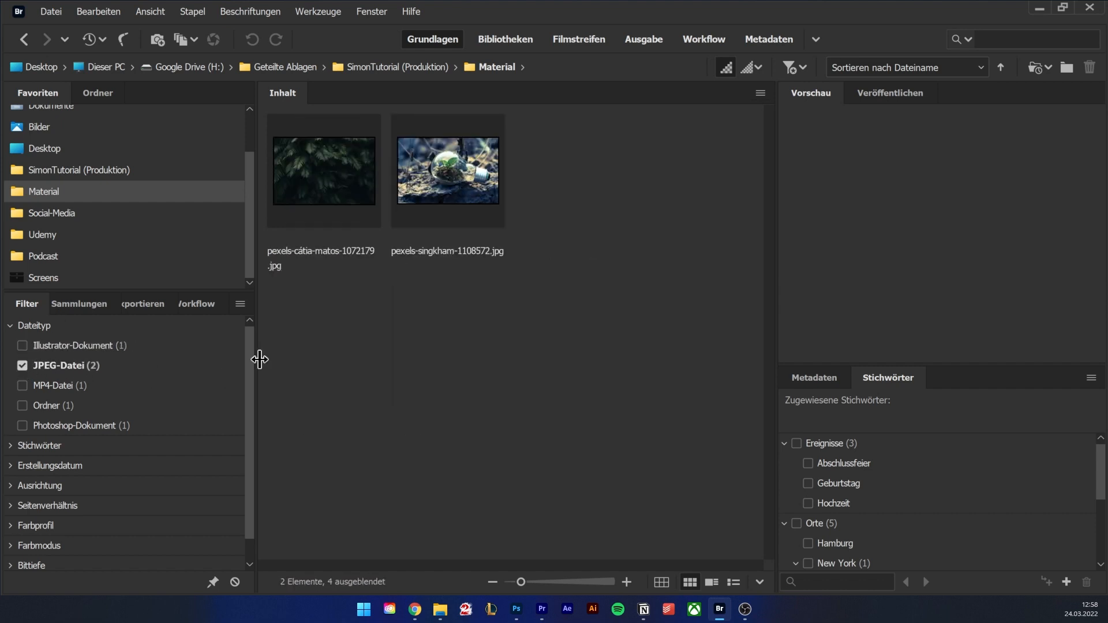
left_click(23, 365)
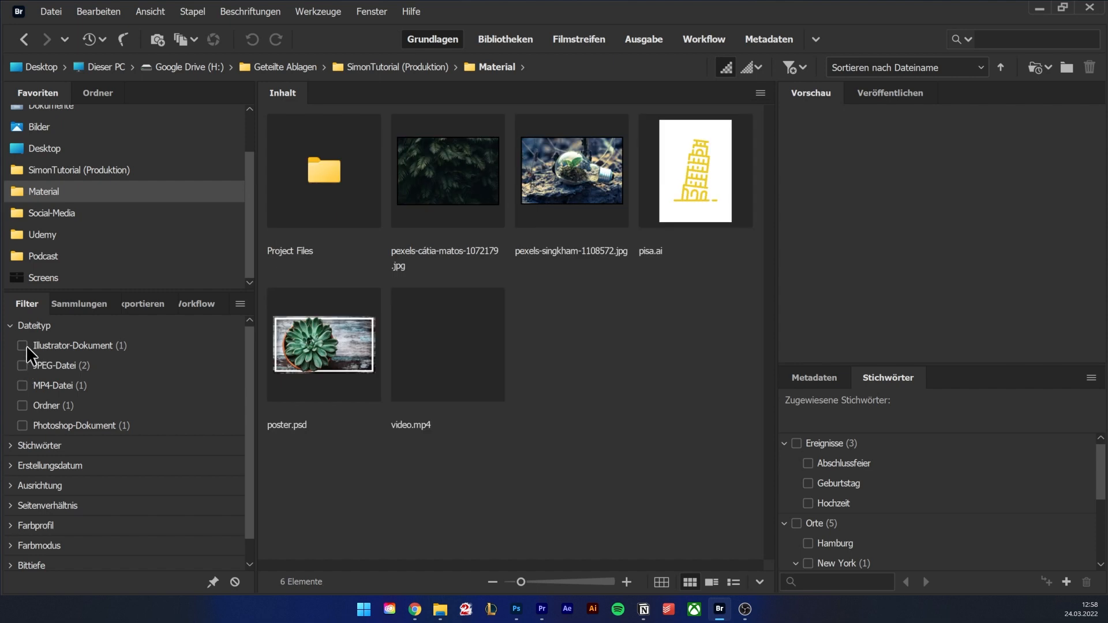
left_click(22, 365)
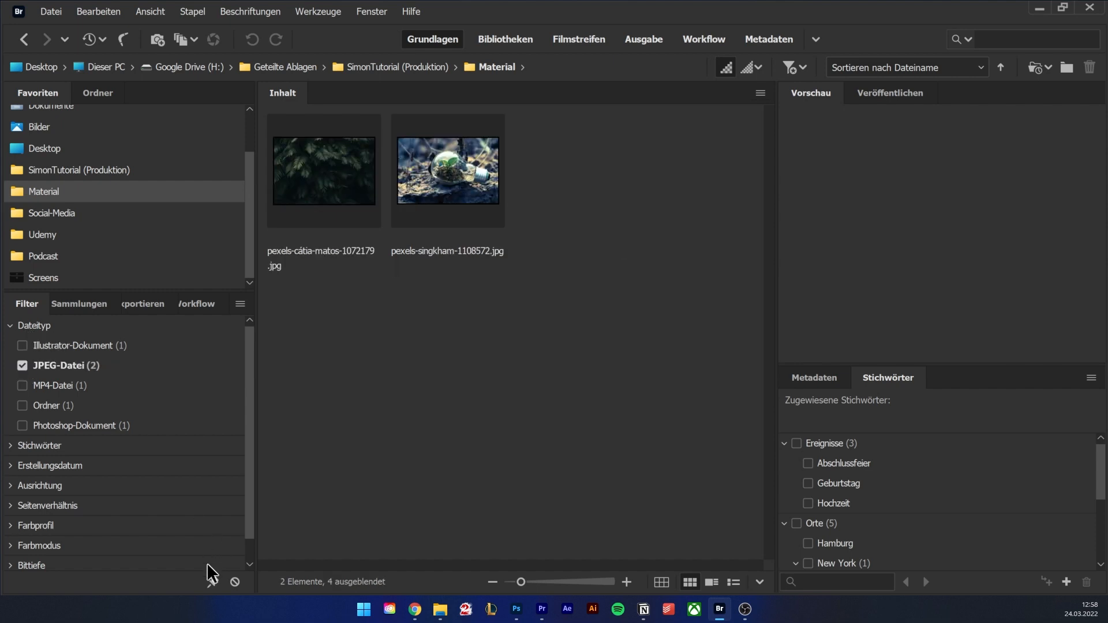
left_click(235, 582)
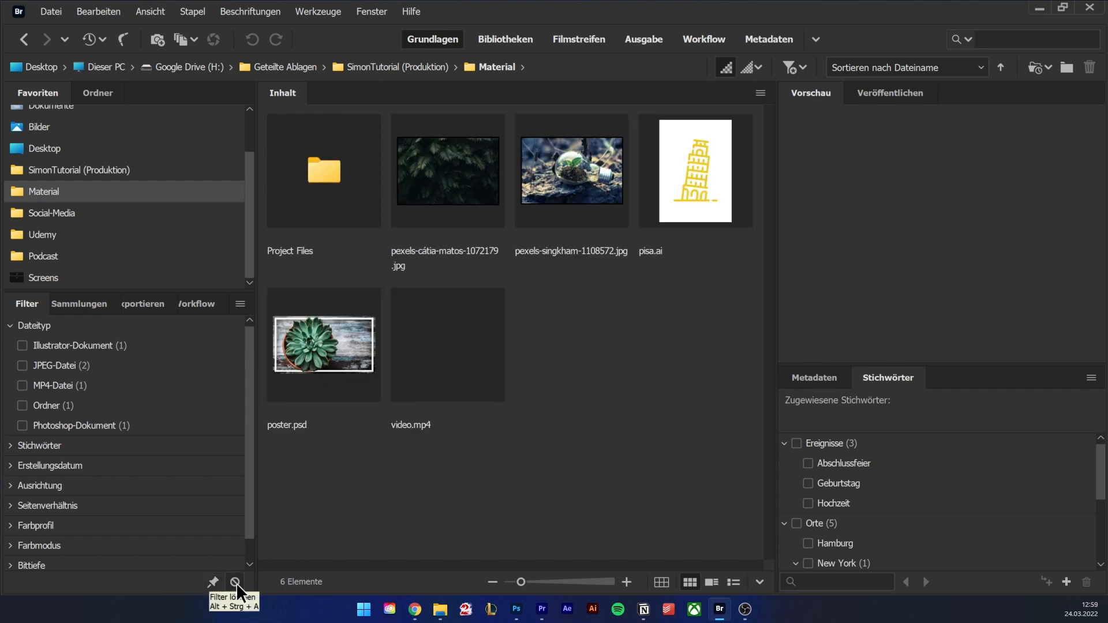
- Rate pexels-singkham-1108572.jpg five stars with its metadata shown and open the image in Photoshop
left_click(576, 173)
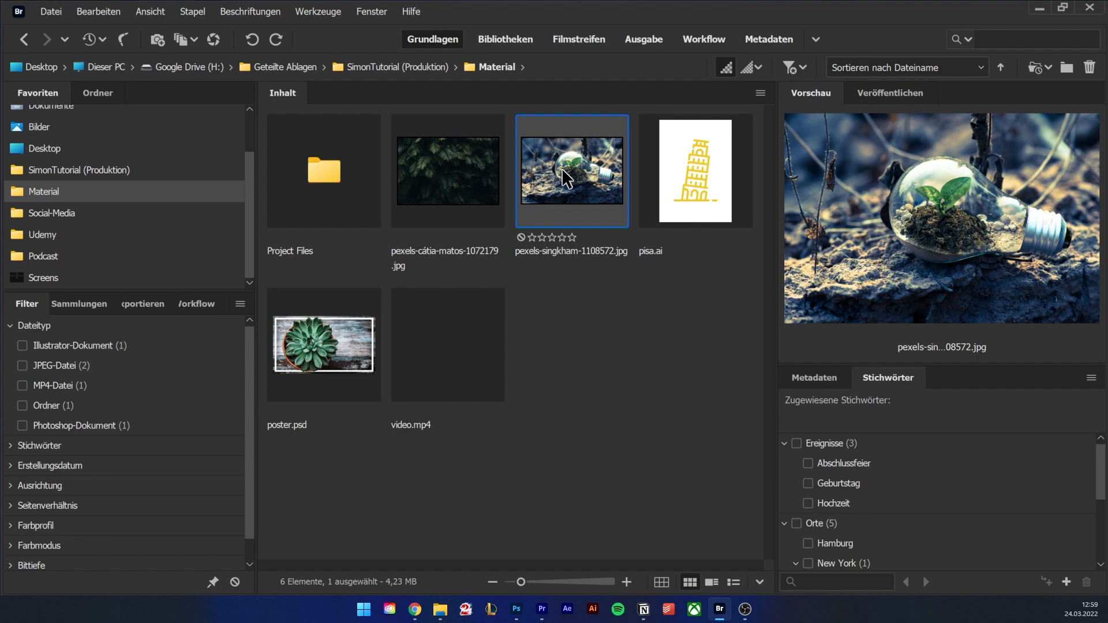
left_click(822, 379)
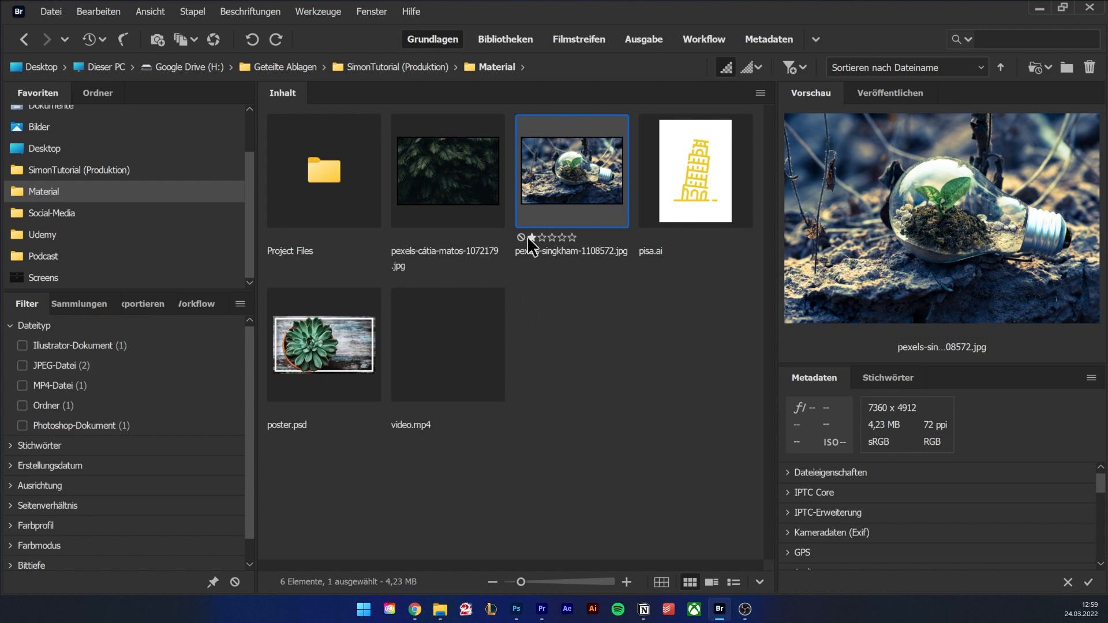
left_click(571, 236)
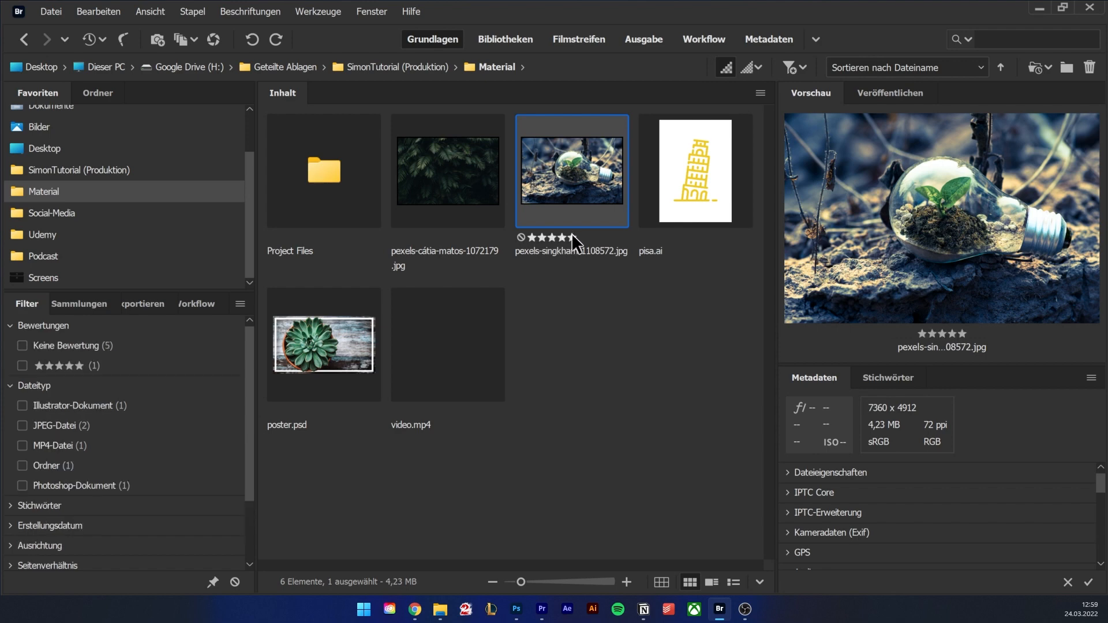
double_click(573, 172)
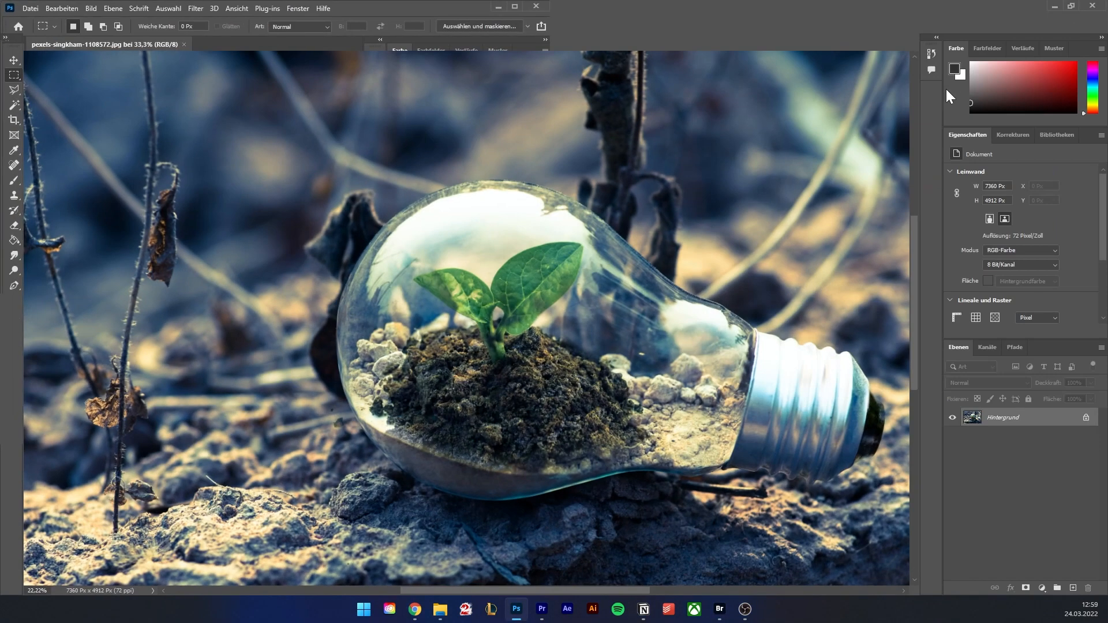
- Open the Workflow folder in Bridge and review the applications assigned to file types in the Dateitypzuordnungen preferences
left_click(435, 177)
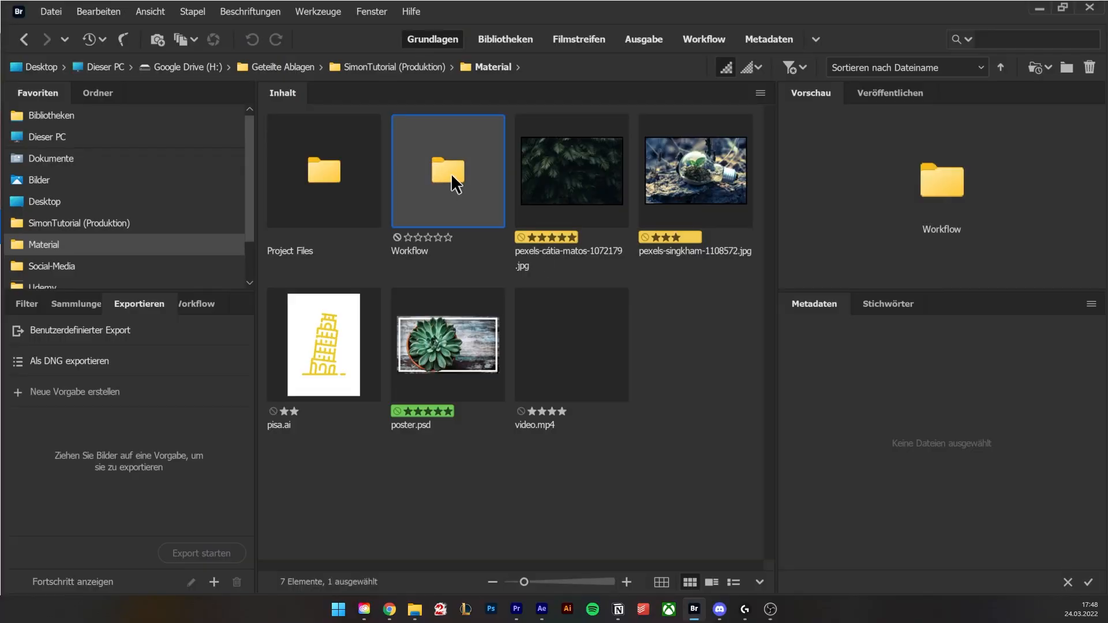
double_click(456, 183)
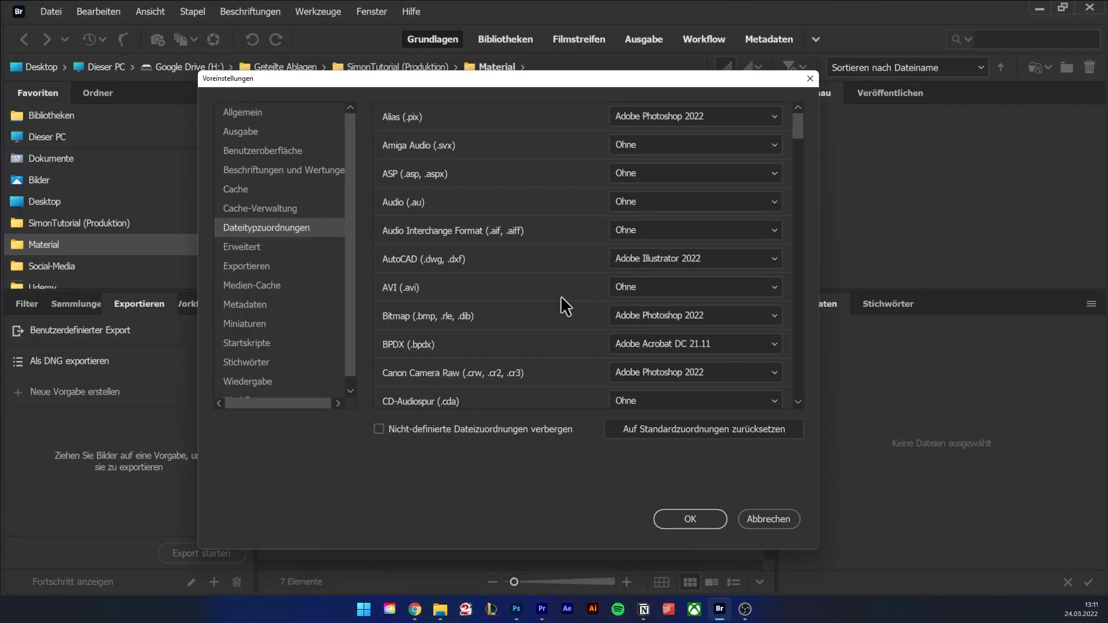
scroll(694, 259, "down", 15)
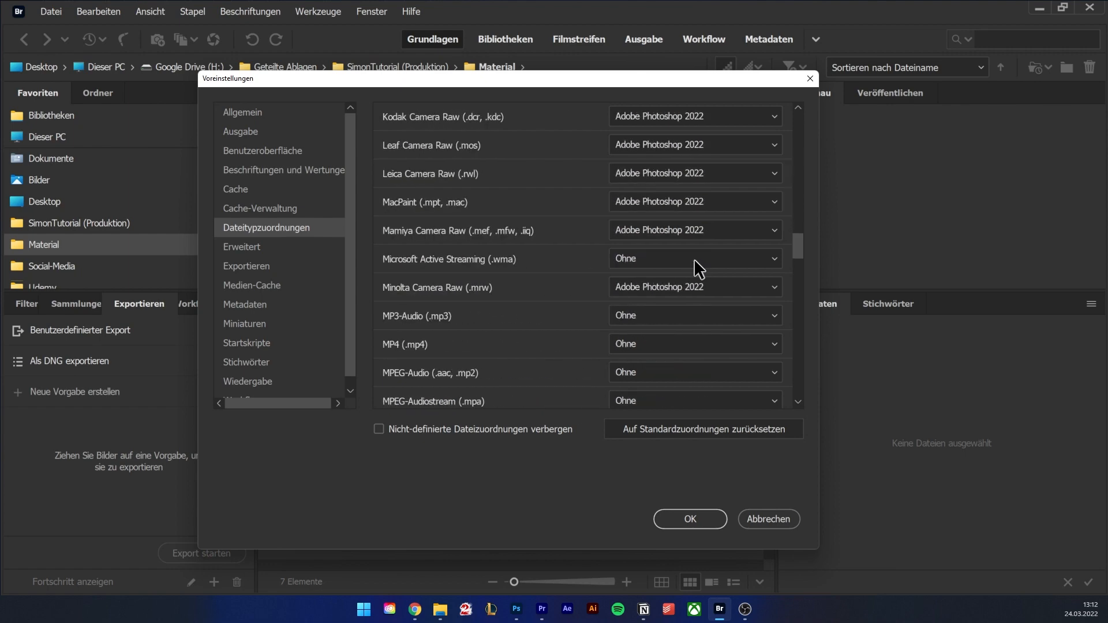
scroll(693, 257, "down", 1)
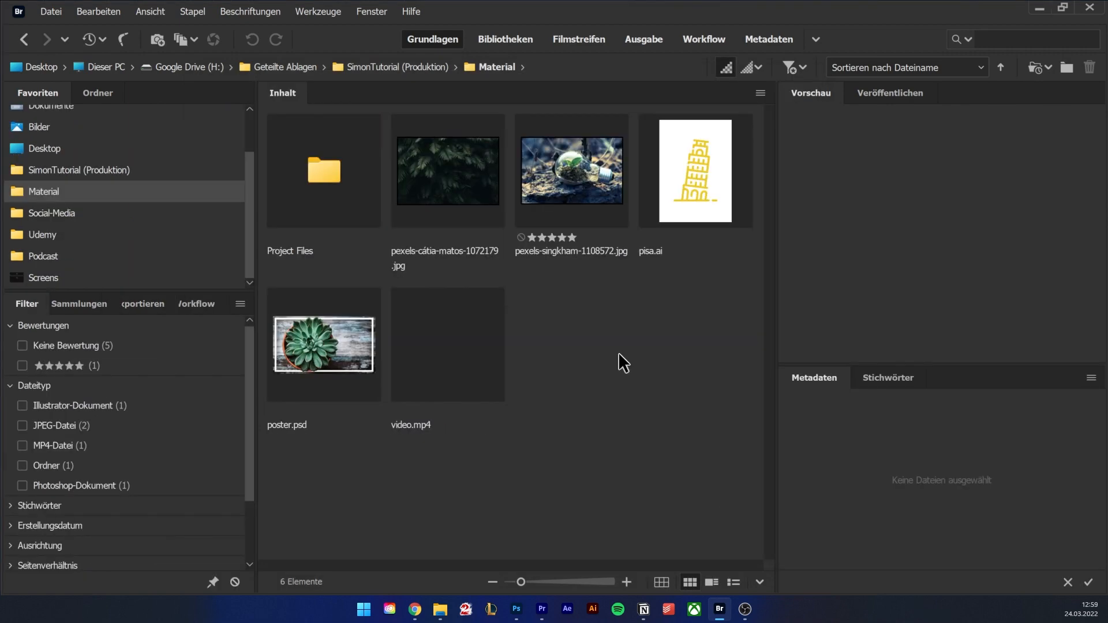
- Select pexels-singkham-1108572.jpg and examine its available file commands, including Verschieben nach and the colour labels under Beschriftungen
left_click(587, 193)
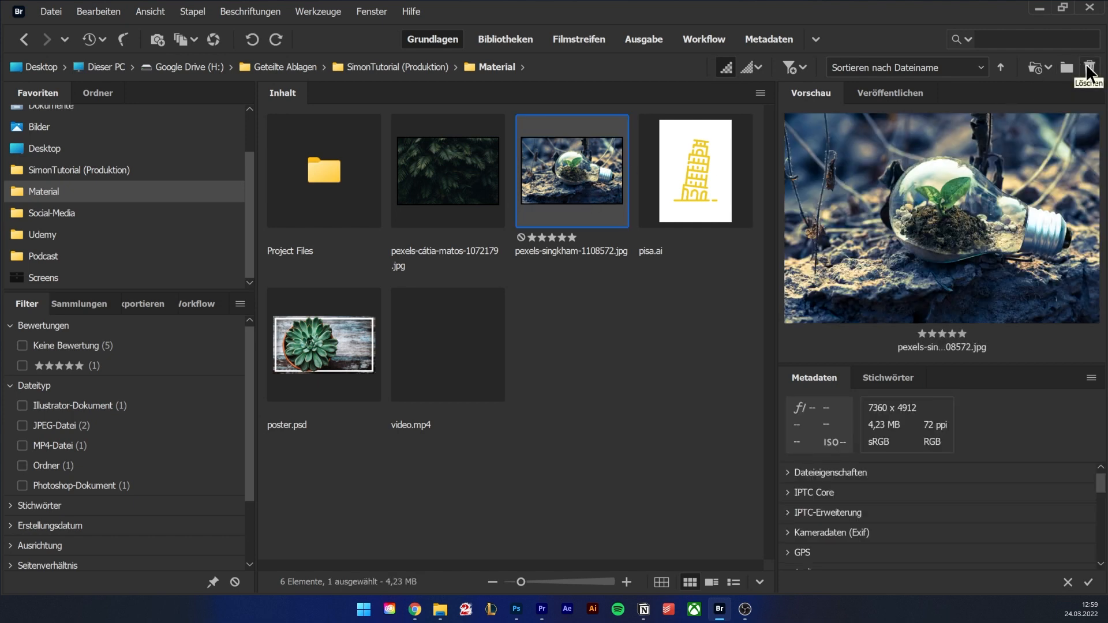
right_click(574, 163)
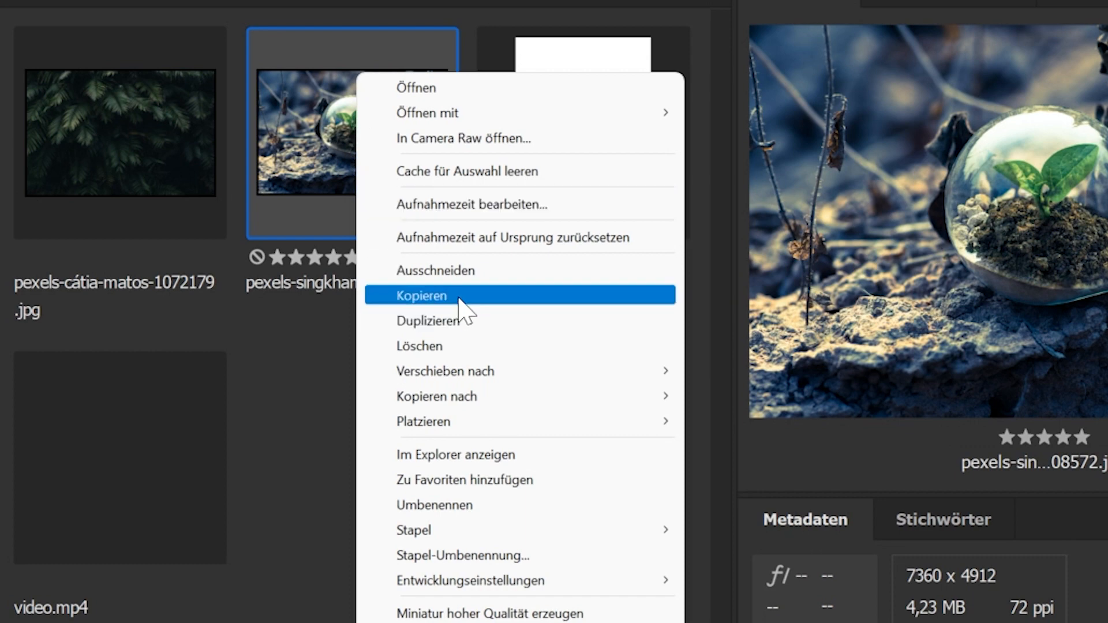
mouse_move(453, 376)
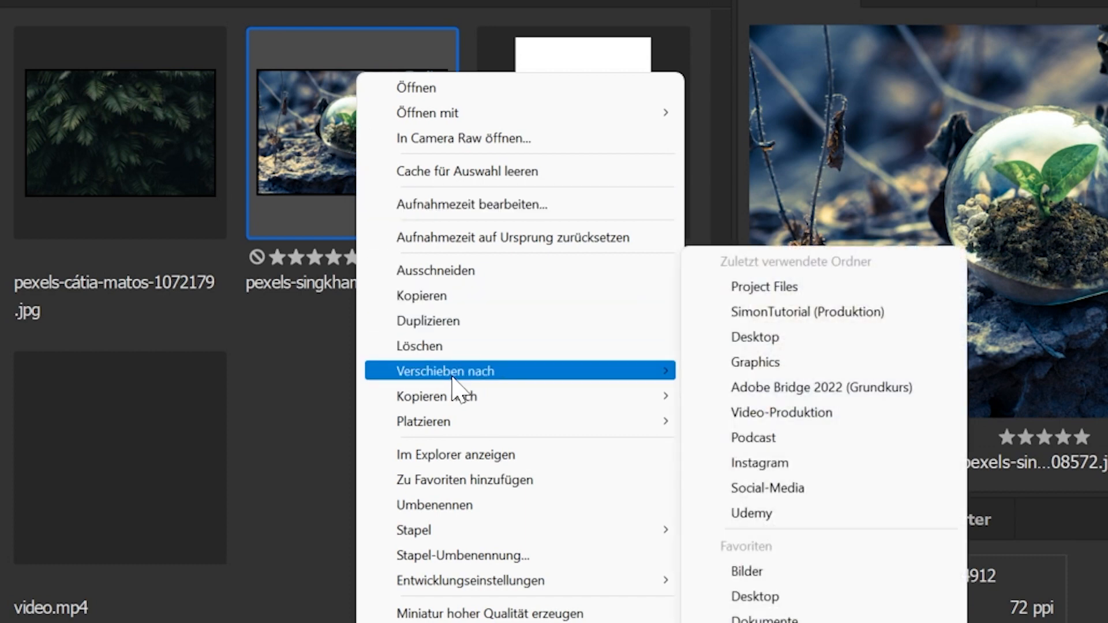
mouse_move(535, 113)
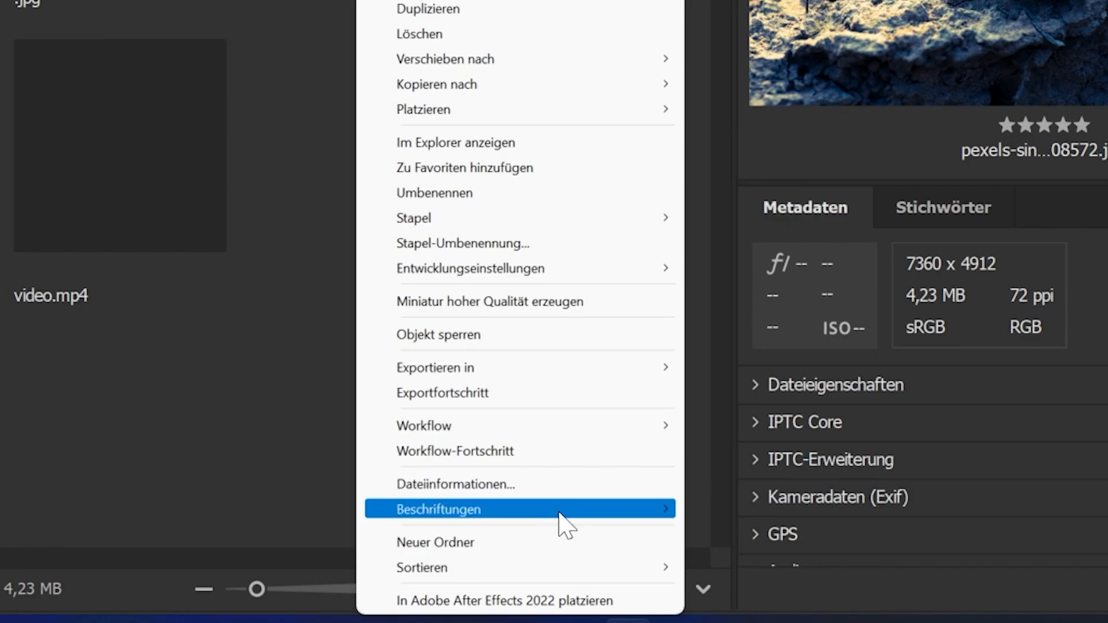
mouse_move(562, 516)
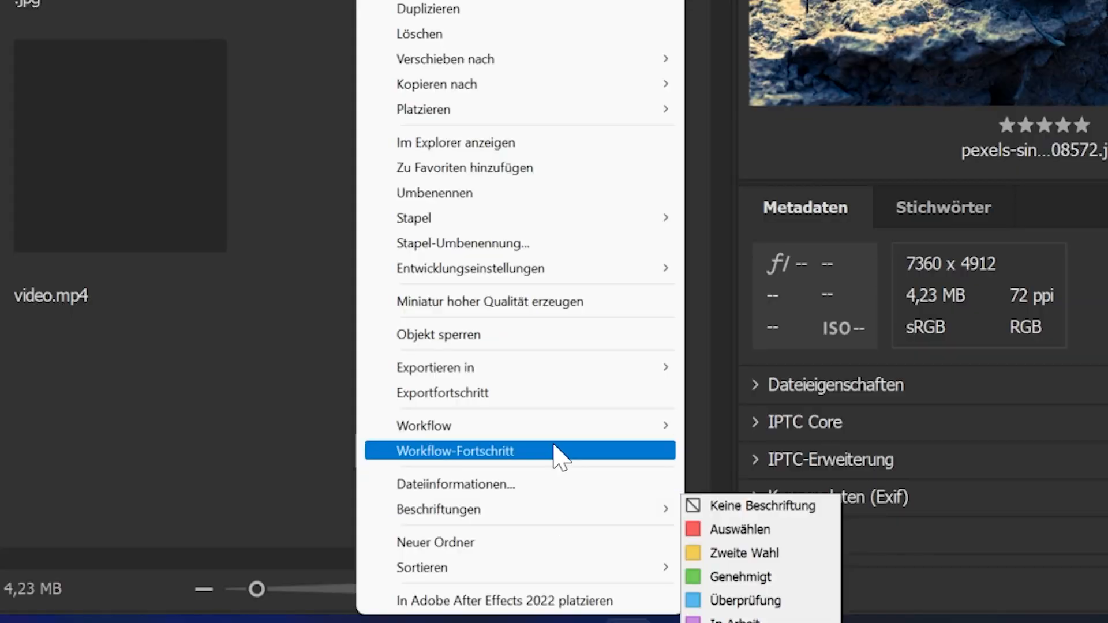
- Open the name of pexels-singkham-1108572.jpg for editing and review the available editing and rotation commands
mouse_move(526, 378)
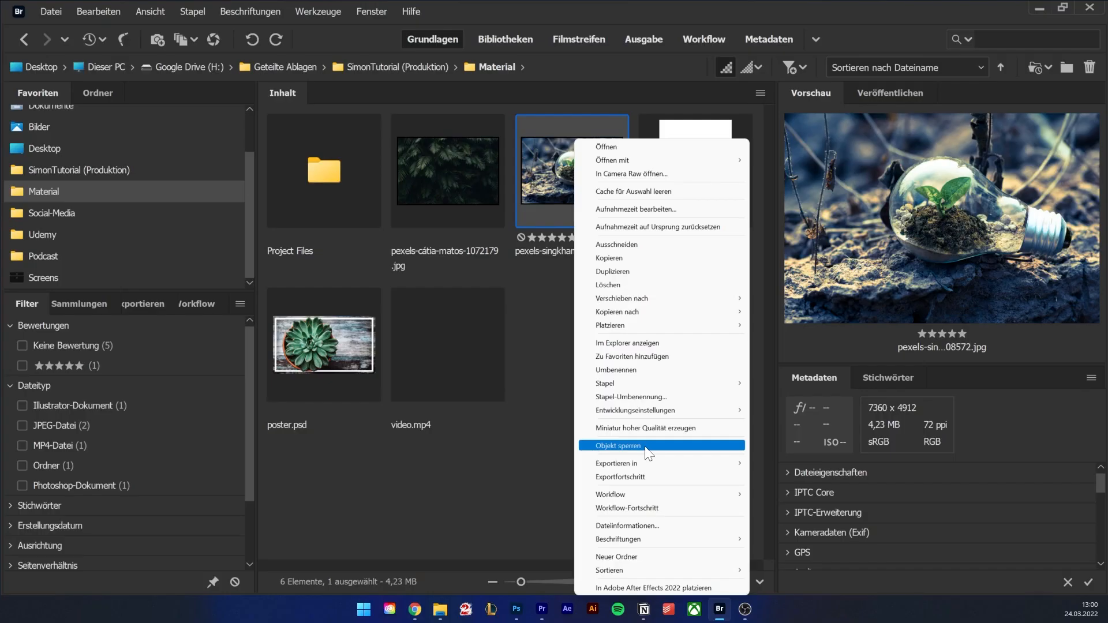
left_click(616, 370)
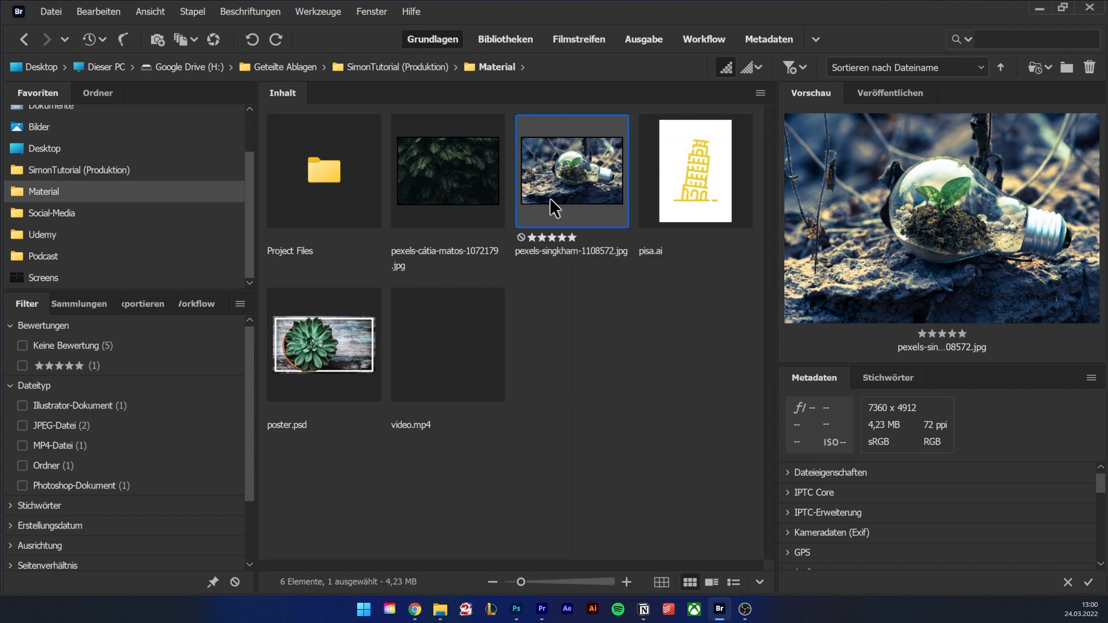
left_click(96, 12)
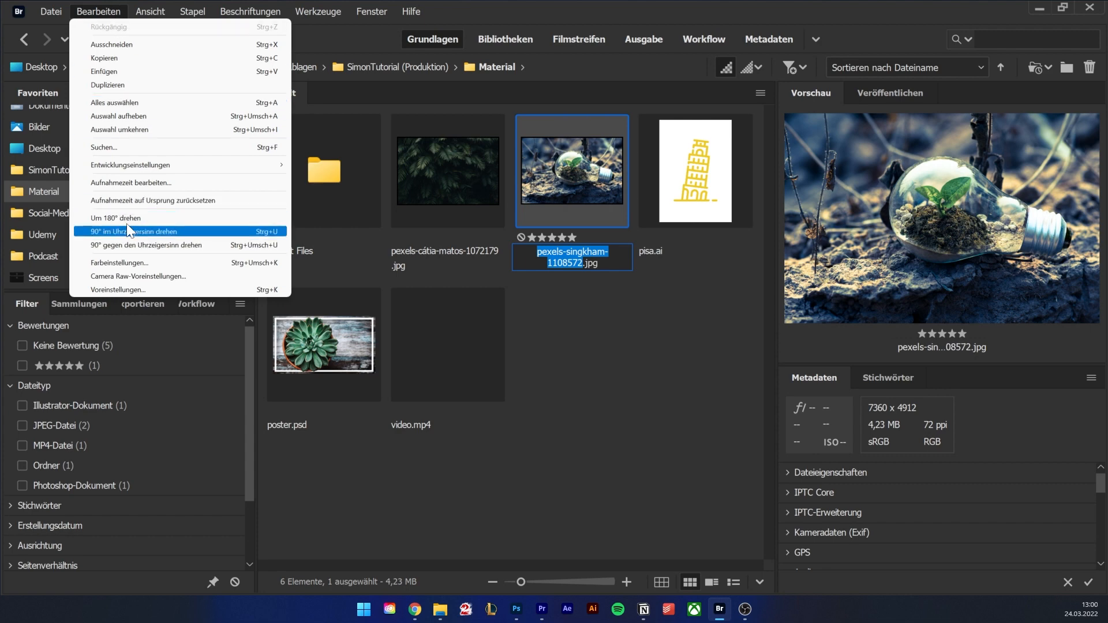
left_click(571, 310)
- Rotate pexels-singkham-1108572.jpg 90° clockwise four times, a full turn
left_click(276, 38)
left_click(277, 38)
left_click(277, 38)
left_click(276, 38)
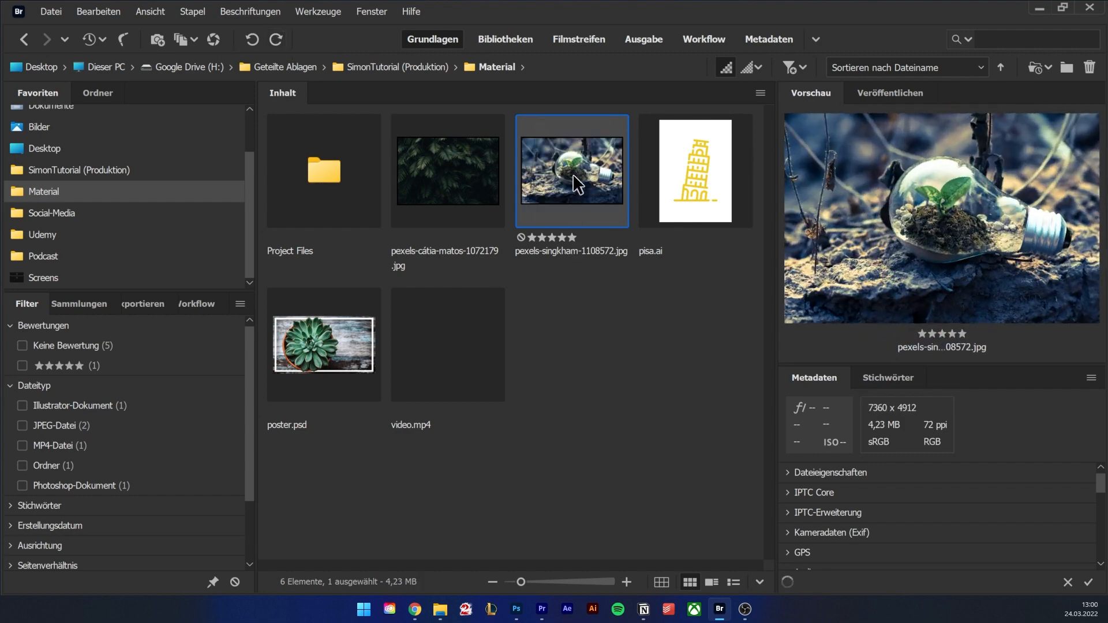
- Select both JPEG images together, extend the selection to all items in the folder, and reselect only pexels-singkham-1108572.jpg
left_click(462, 173, "ctrl")
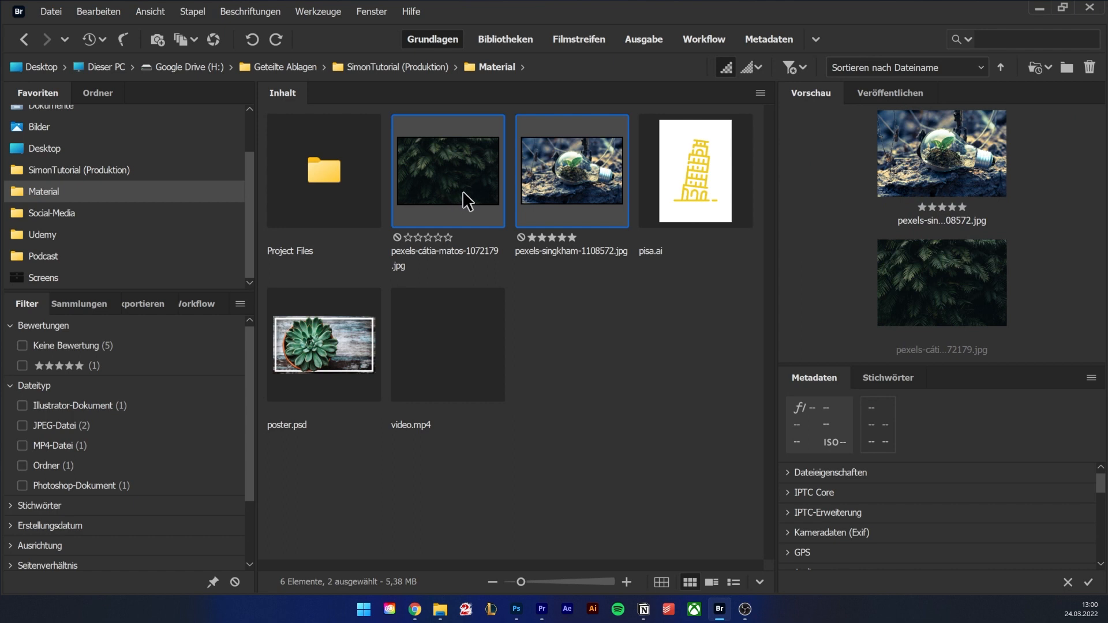
key("ctrl+a")
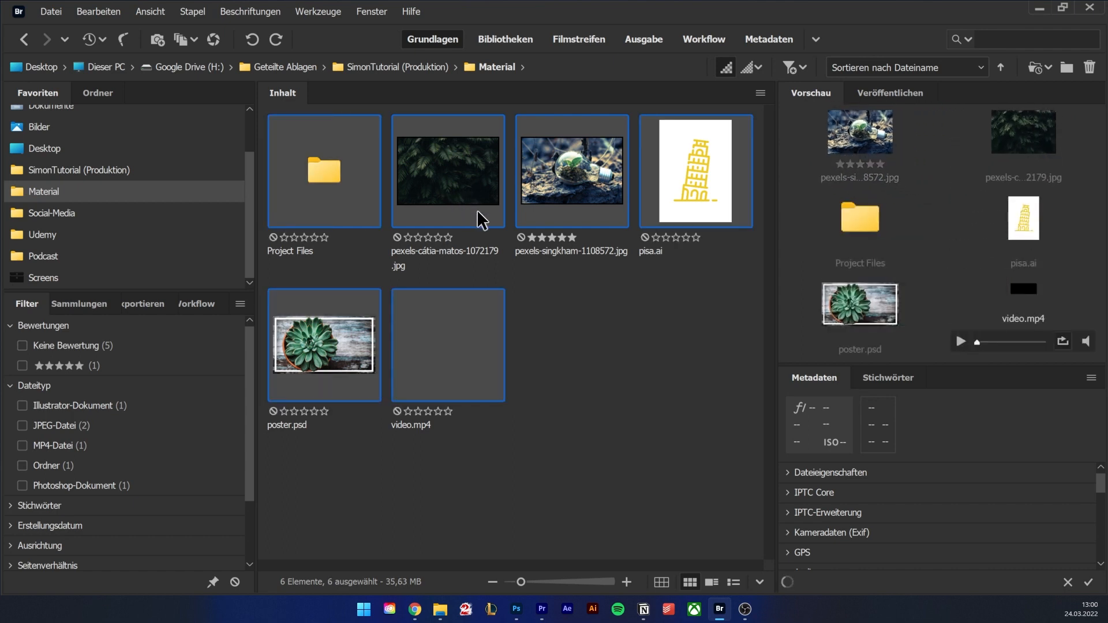
left_click(560, 347)
left_click(554, 191)
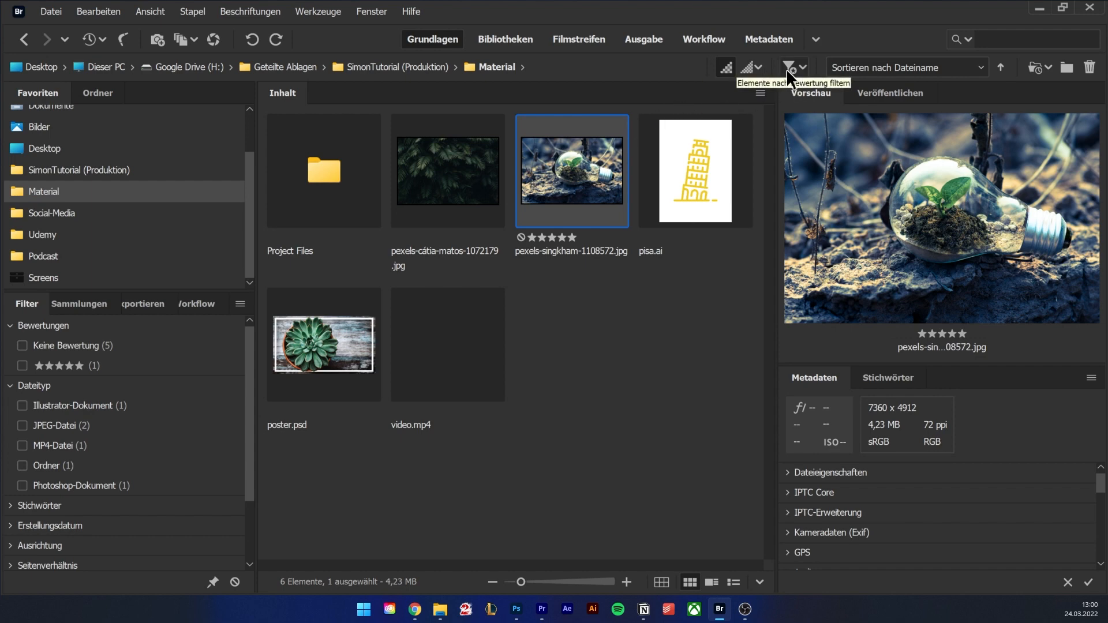
- Examine the options for preview size, quality and generation, and clear the file selection
left_click(758, 64)
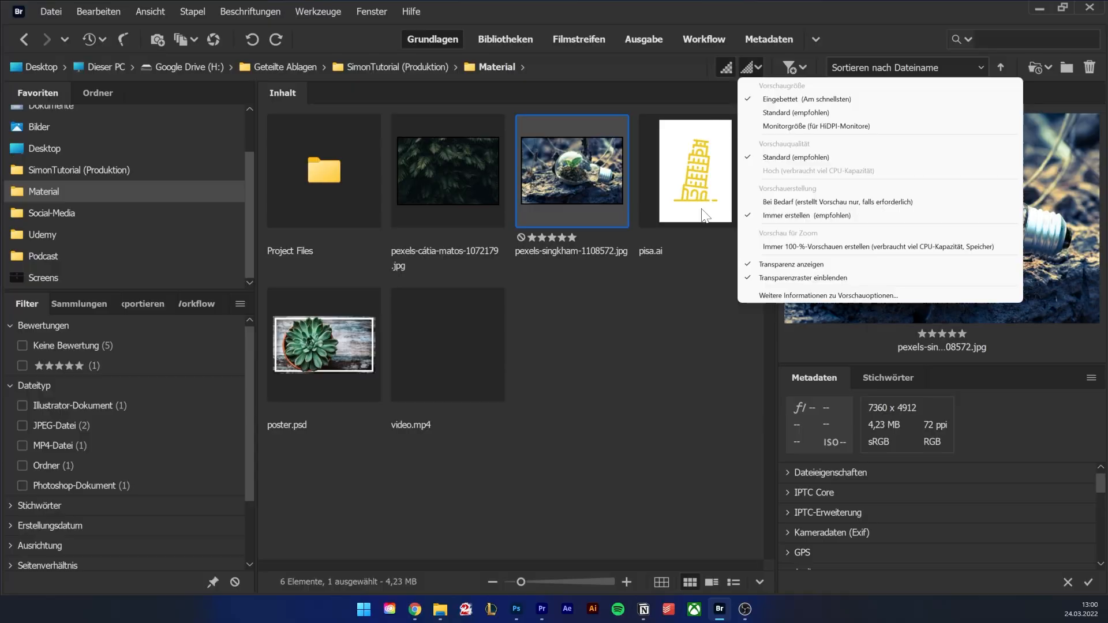
left_click(372, 509)
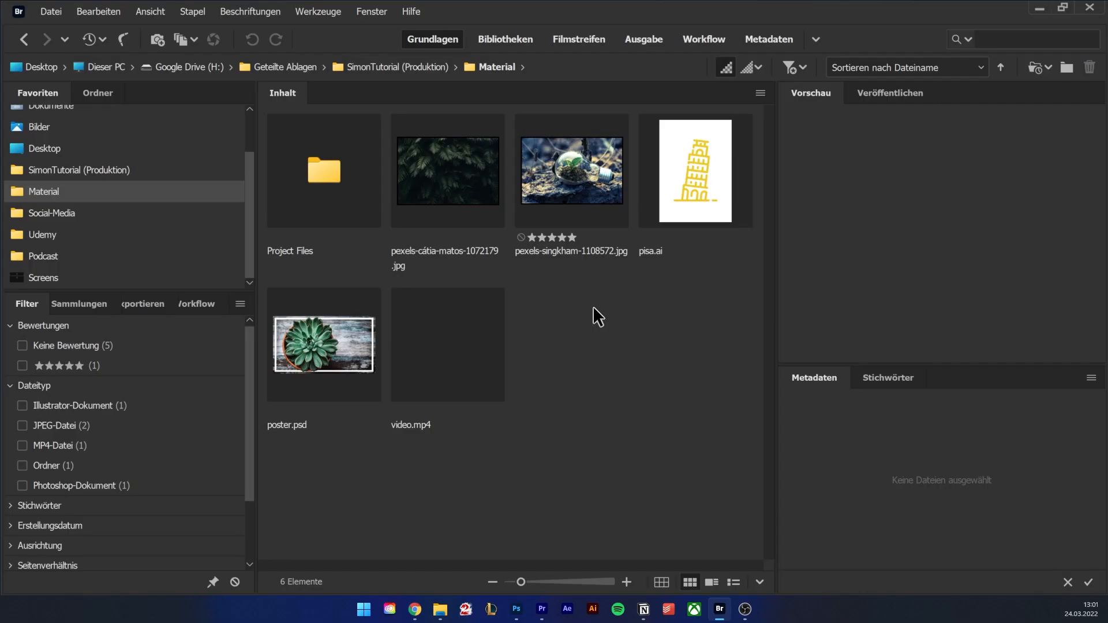
- Select pexels-singkham-1108572.jpg, enlarge its metadata area, and expand the Dateieigenschaften and IPTC Core sections
left_click(583, 183)
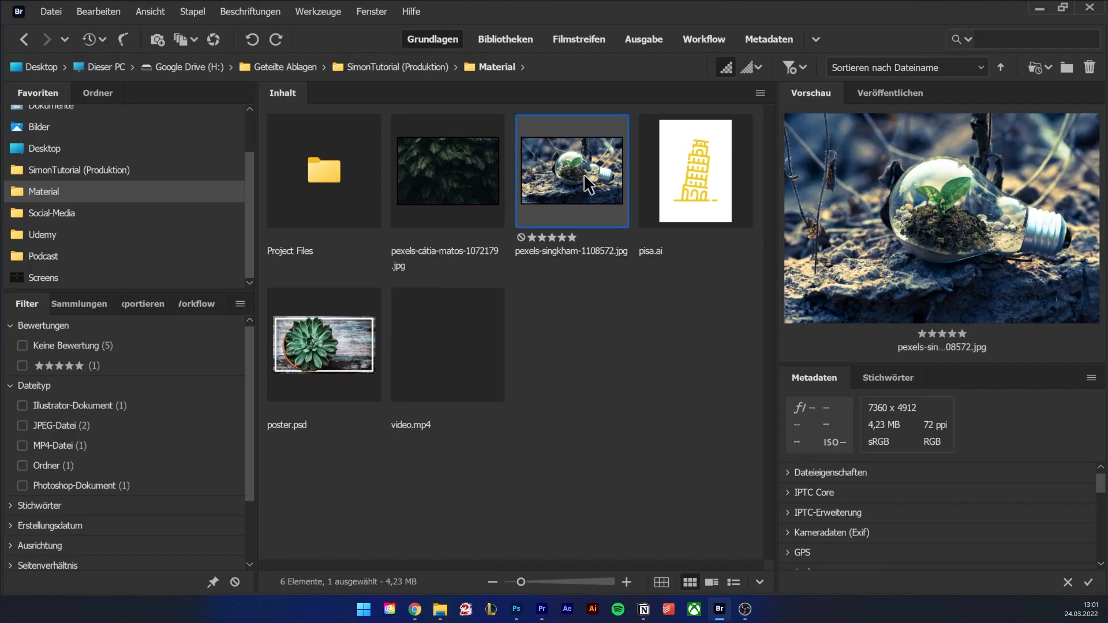
left_click(493, 172)
left_click(570, 172)
left_click_drag(896, 364, 893, 305)
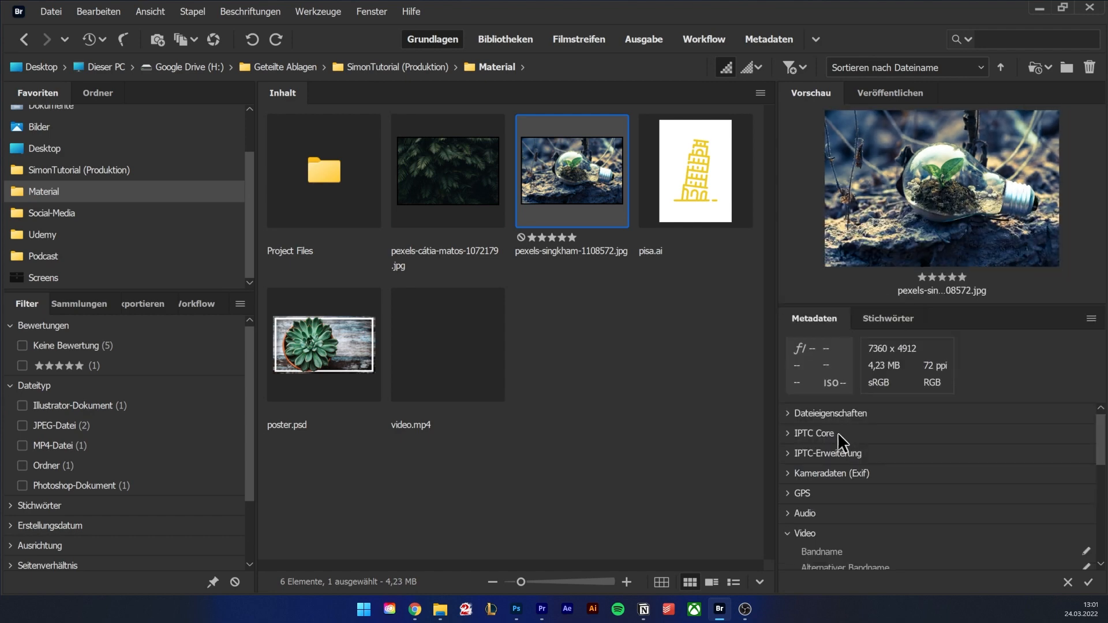
left_click(787, 413)
scroll(982, 459, "down", 3)
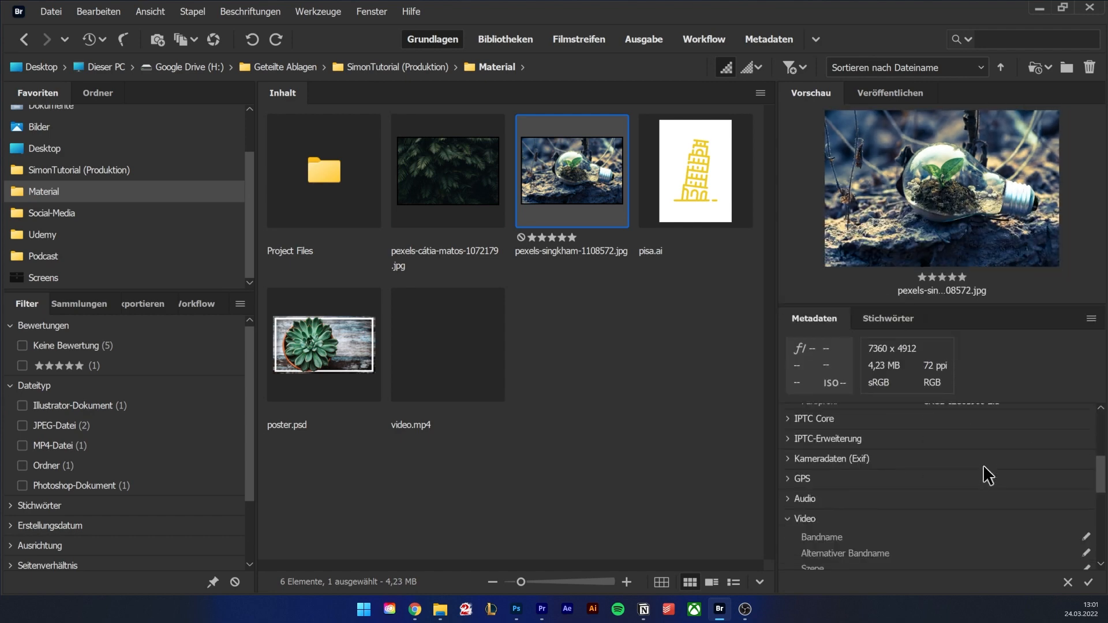
left_click(787, 456)
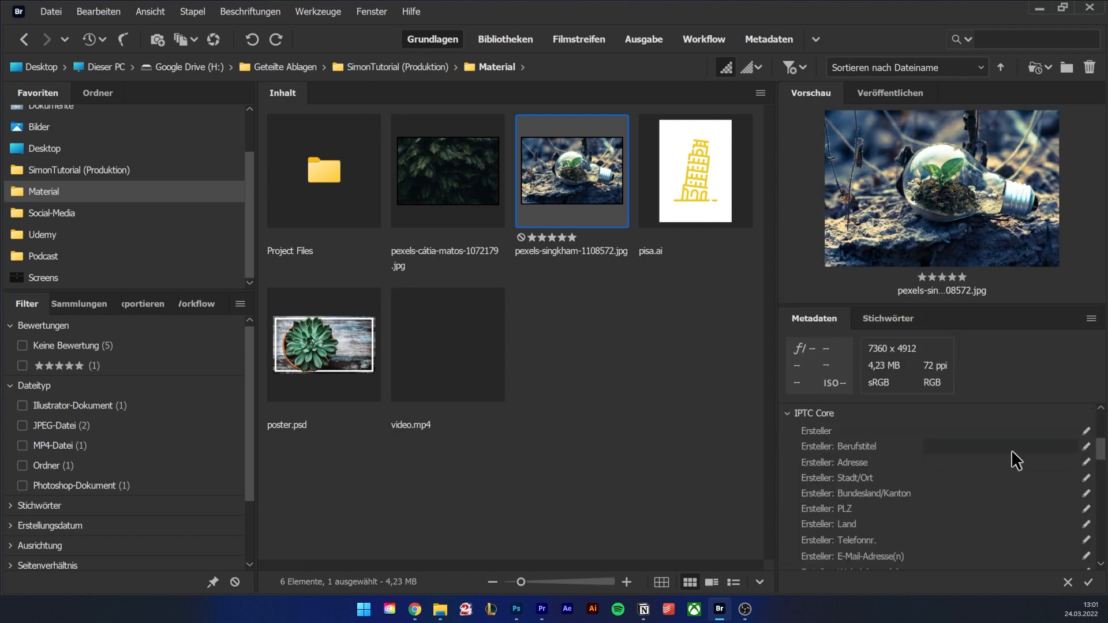
scroll(951, 481, "down", 5)
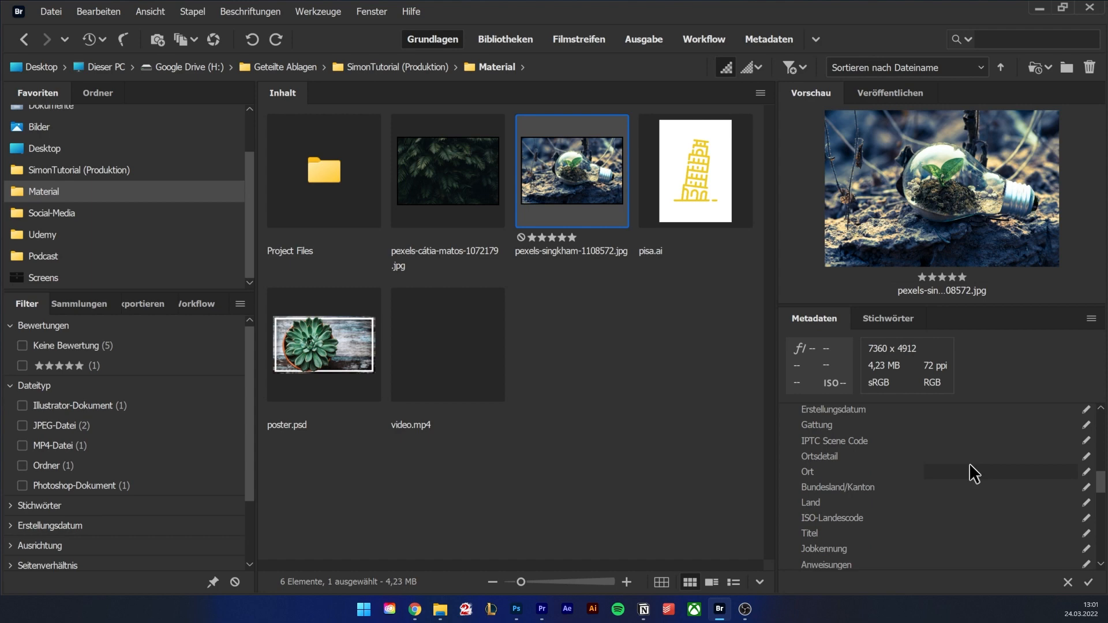
- View the properties of pexels-singkham-1108572.jpg in Windows Explorer and review its Dateieigenschaften and IPTC Core metadata back in Bridge
right_click(588, 189)
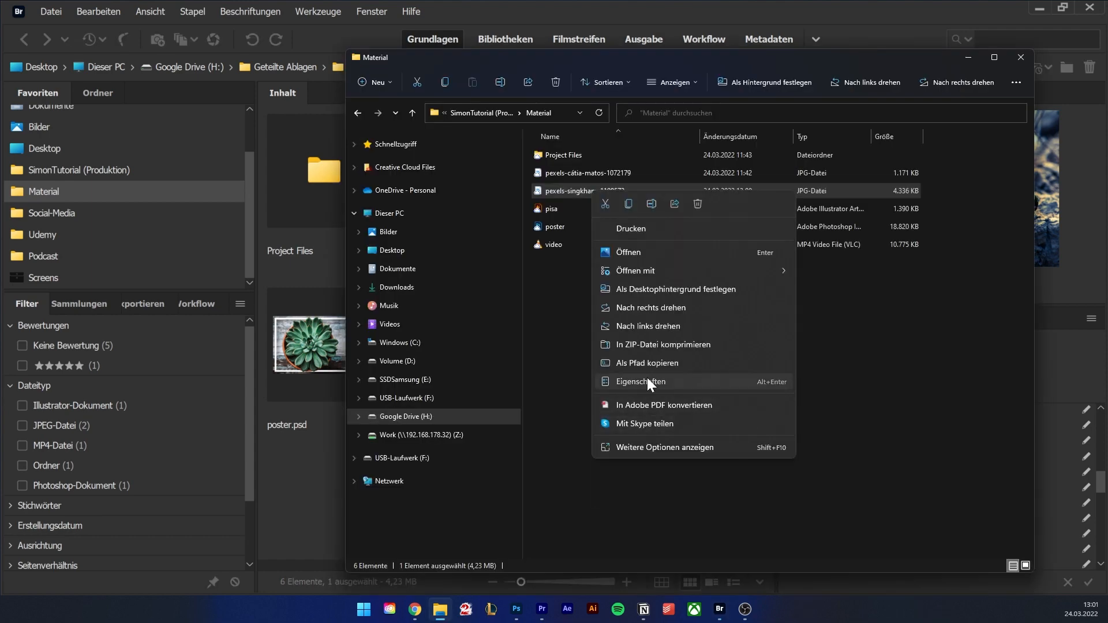
left_click(646, 382)
left_click(818, 154)
scroll(895, 264, "down", 3)
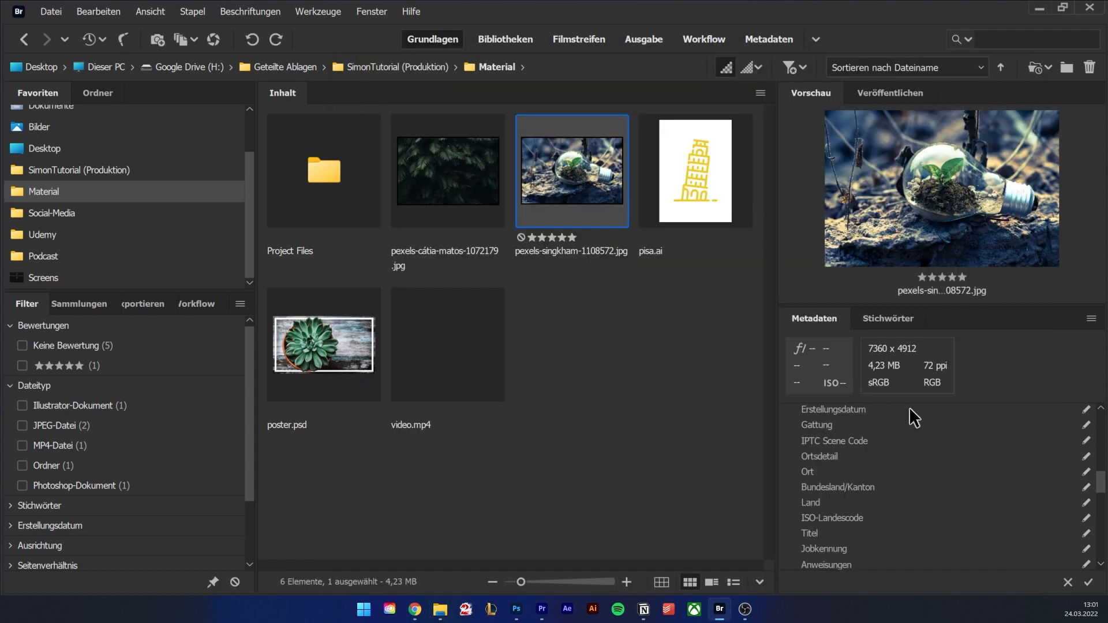
left_click(894, 413)
scroll(927, 470, "down", 1)
scroll(924, 458, "up", 1)
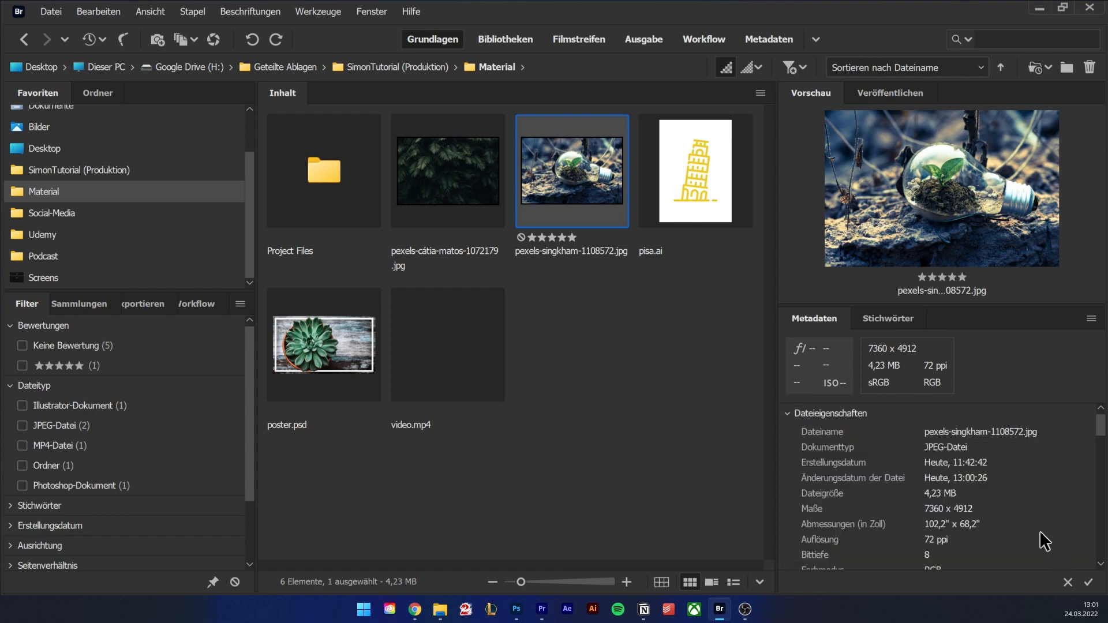
scroll(950, 503, "down", 5)
scroll(899, 486, "down", 10)
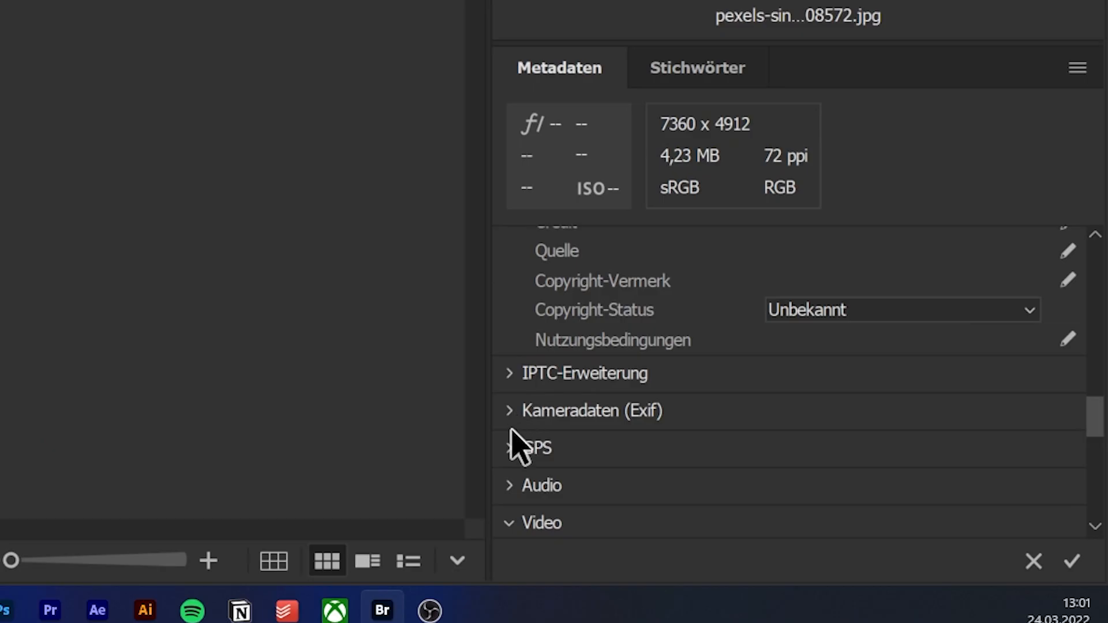
- Try to set Geografische Breite in the GPS metadata to 8329103 and collapse the GPS section
left_click(789, 522)
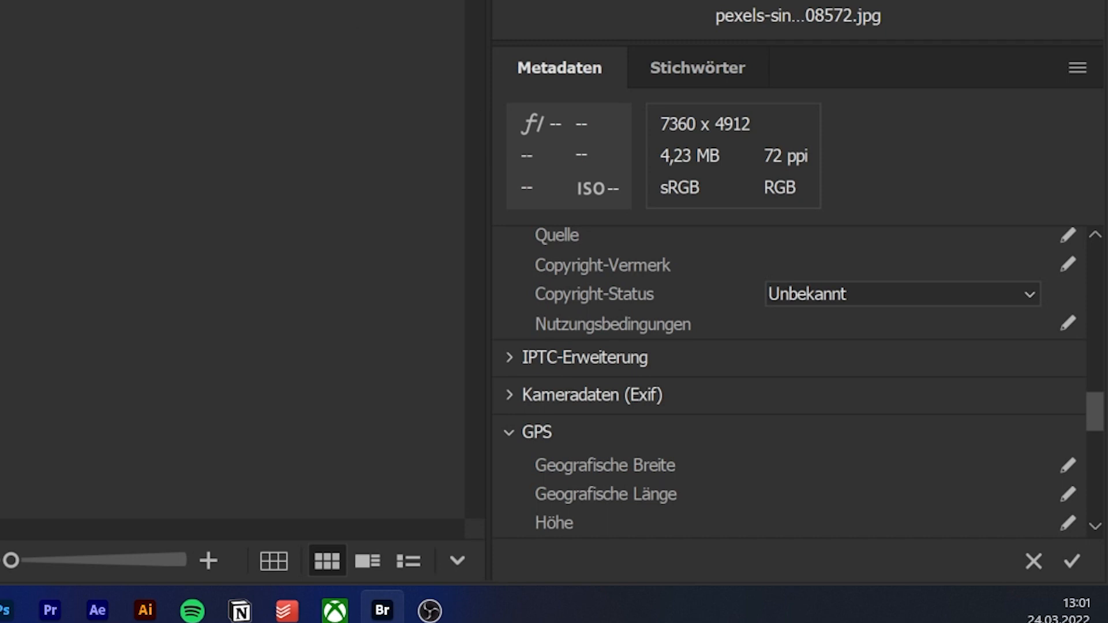
left_click(1069, 464)
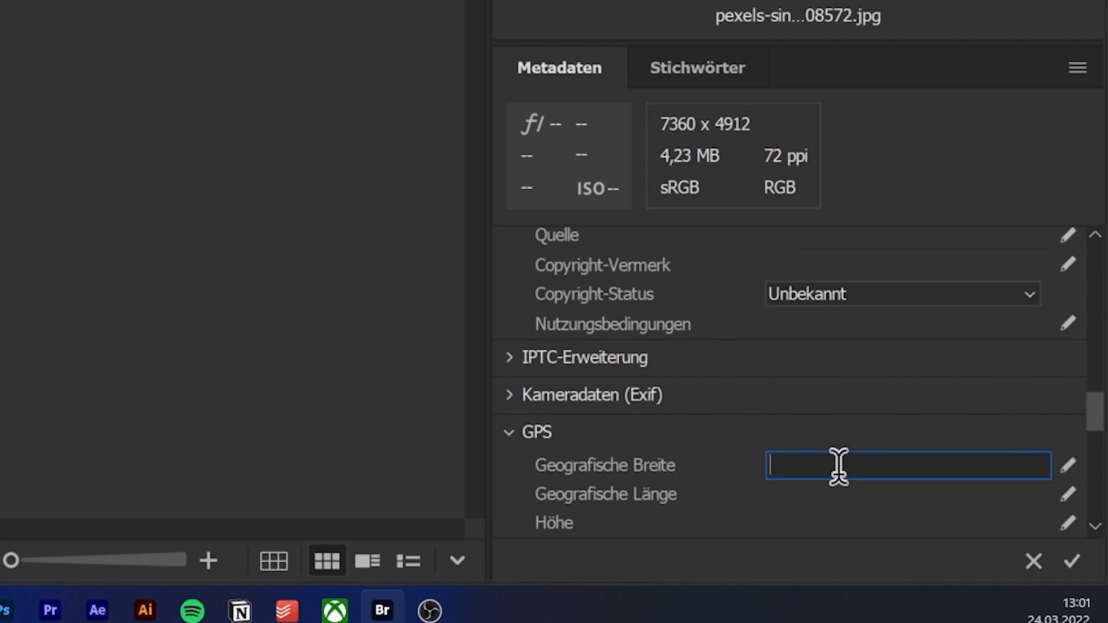
type("8329103")
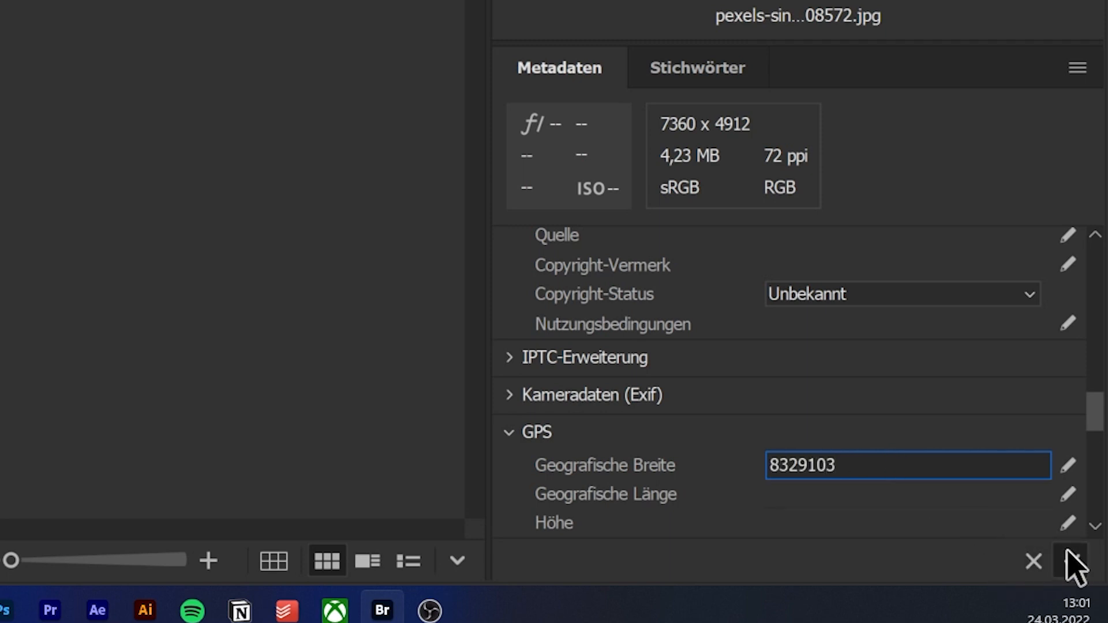
left_click(1067, 551)
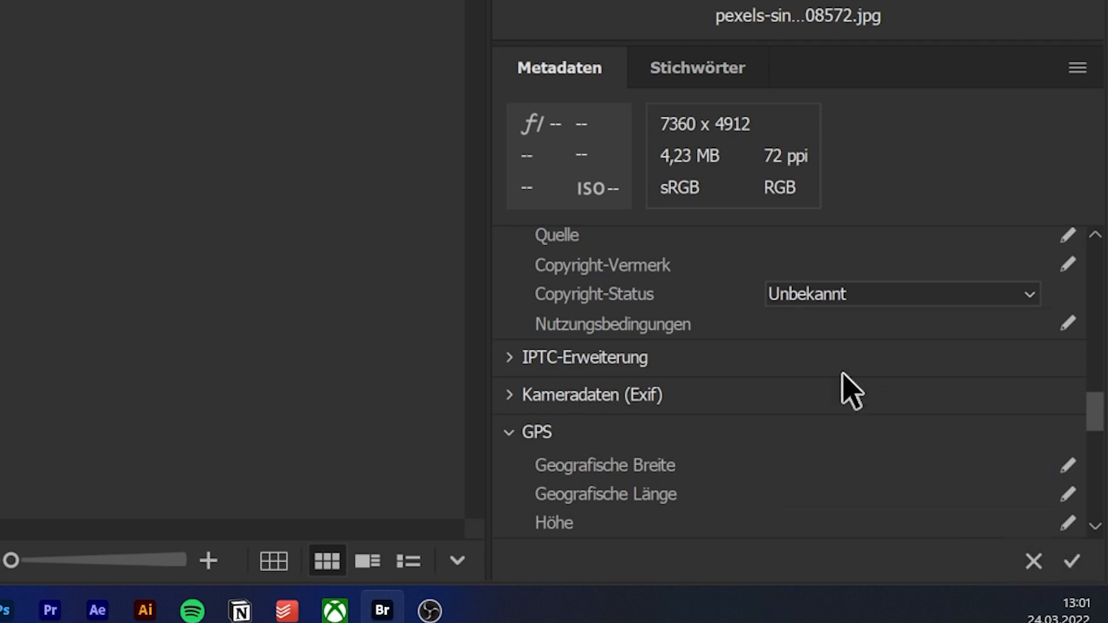
scroll(750, 462, "up", 2)
left_click(525, 500)
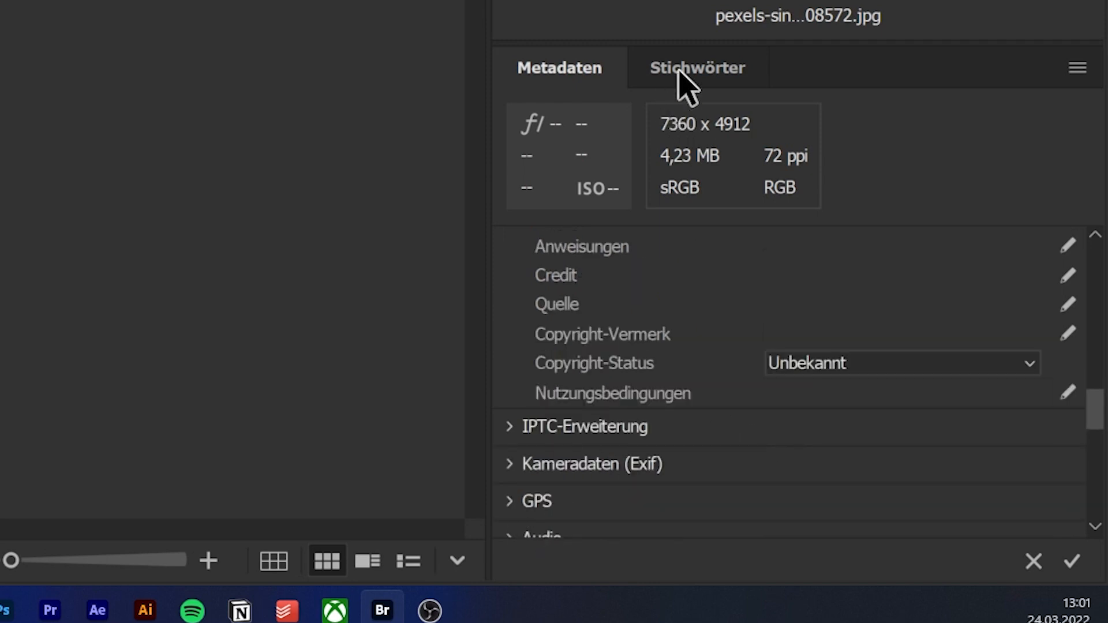
- Show the image's Stichwörter, assign the Mannhattan keyword under New York, and remove it again
left_click(699, 79)
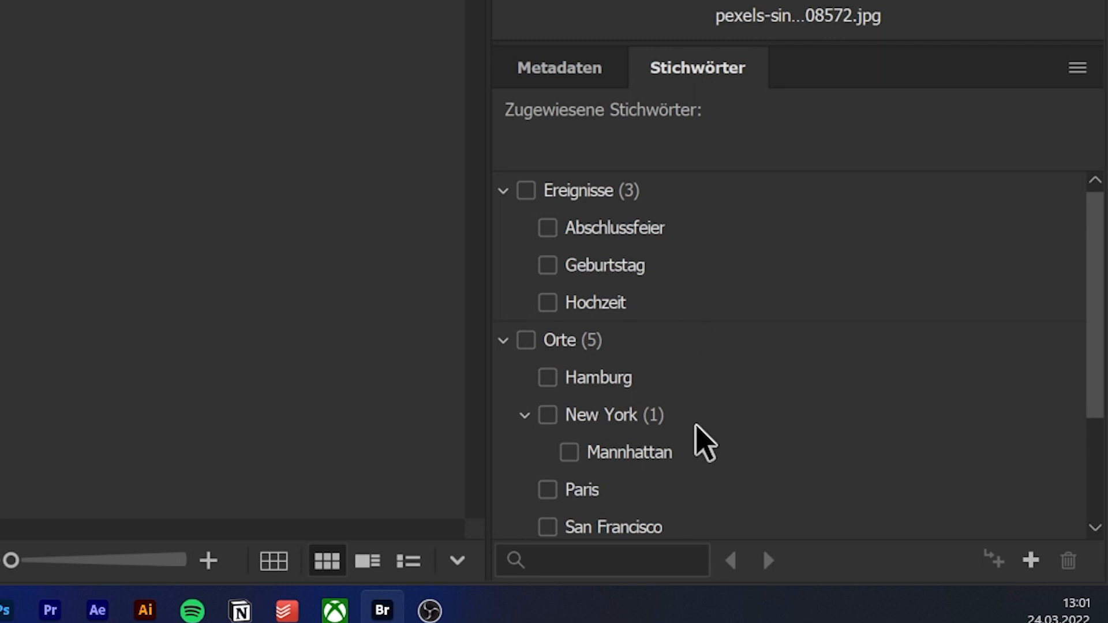
scroll(594, 306, "down", 3)
left_click(570, 289)
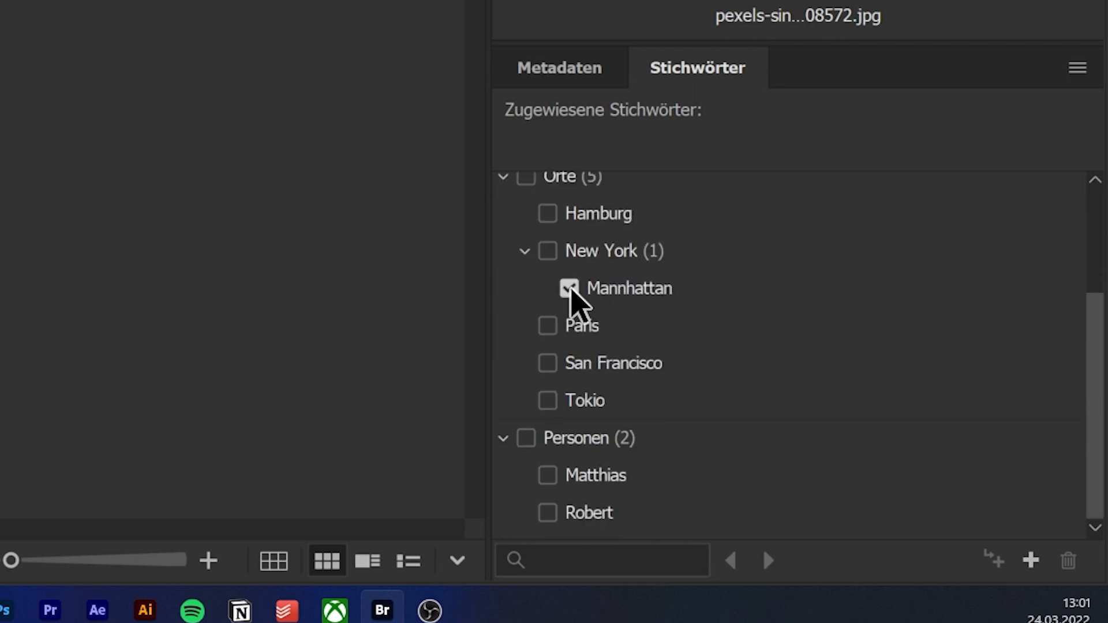
left_click(570, 289)
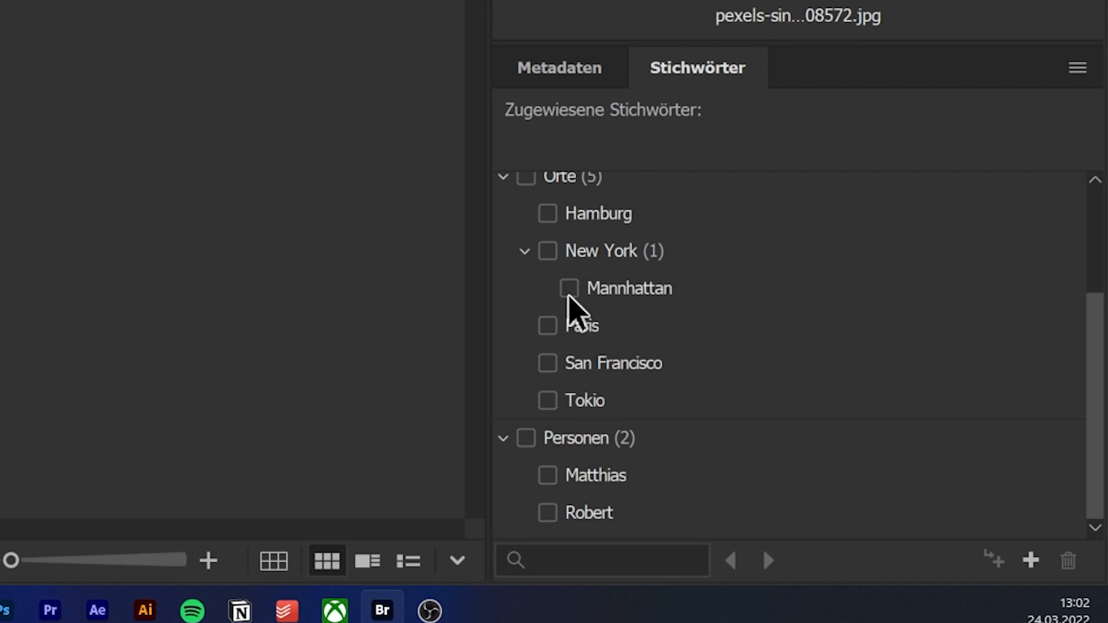
- Collapse the New York, Orte and Personen keyword groups
left_click(524, 252)
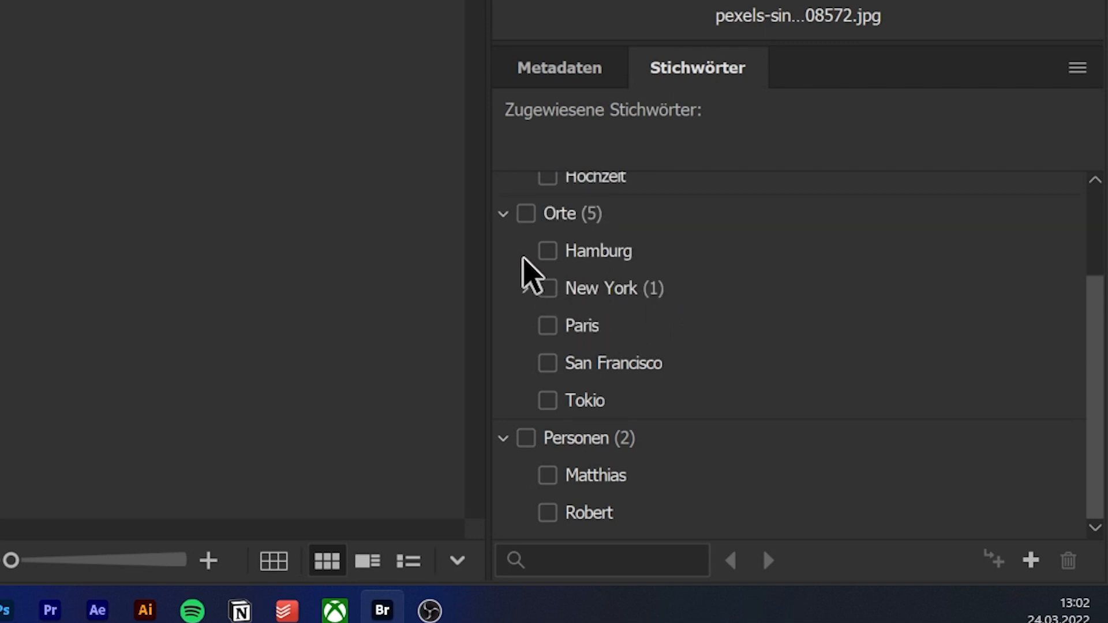
scroll(583, 300, "up", 2)
left_click(503, 282)
left_click(504, 377)
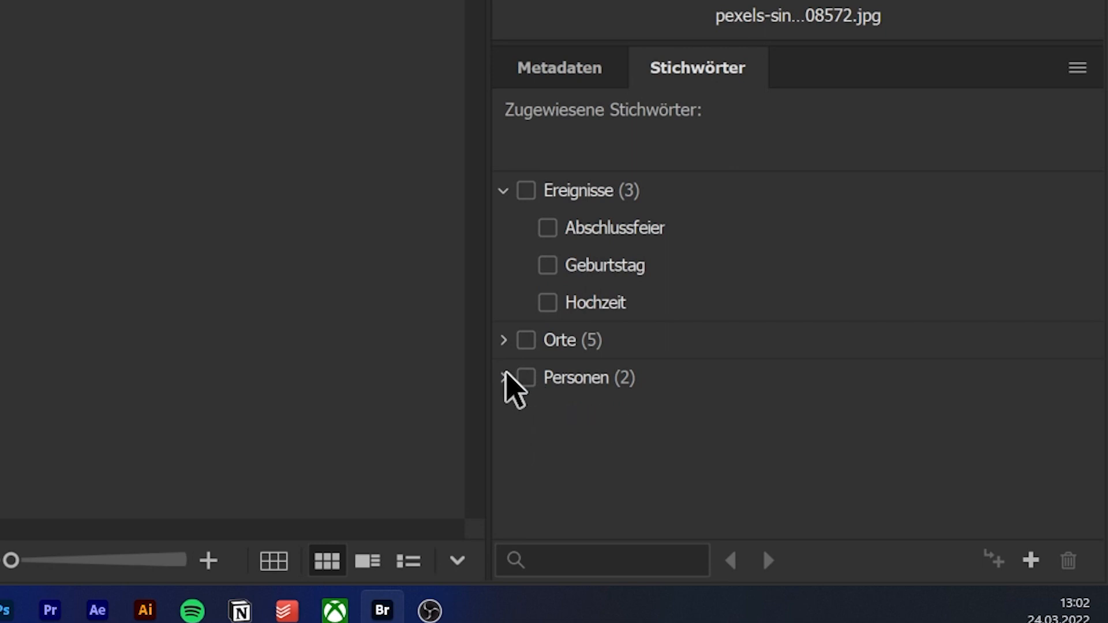
- Create a top-level keyword named Pflanzen and add the sub-keyword Grün beneath it
left_click(1030, 560)
type("Pflanzen")
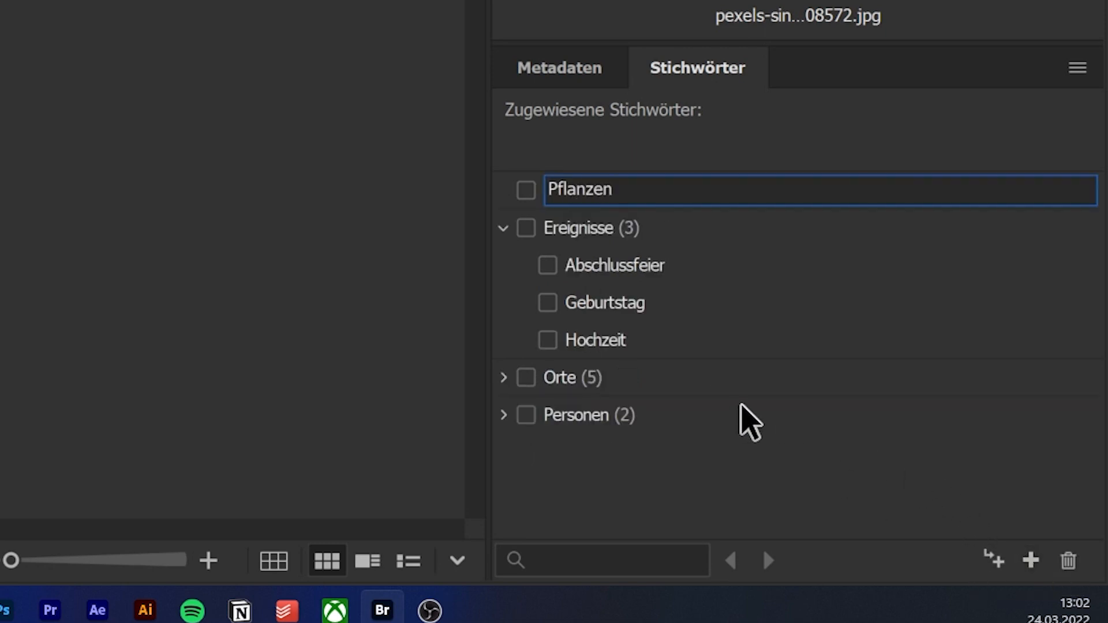
key("Return")
left_click(993, 559)
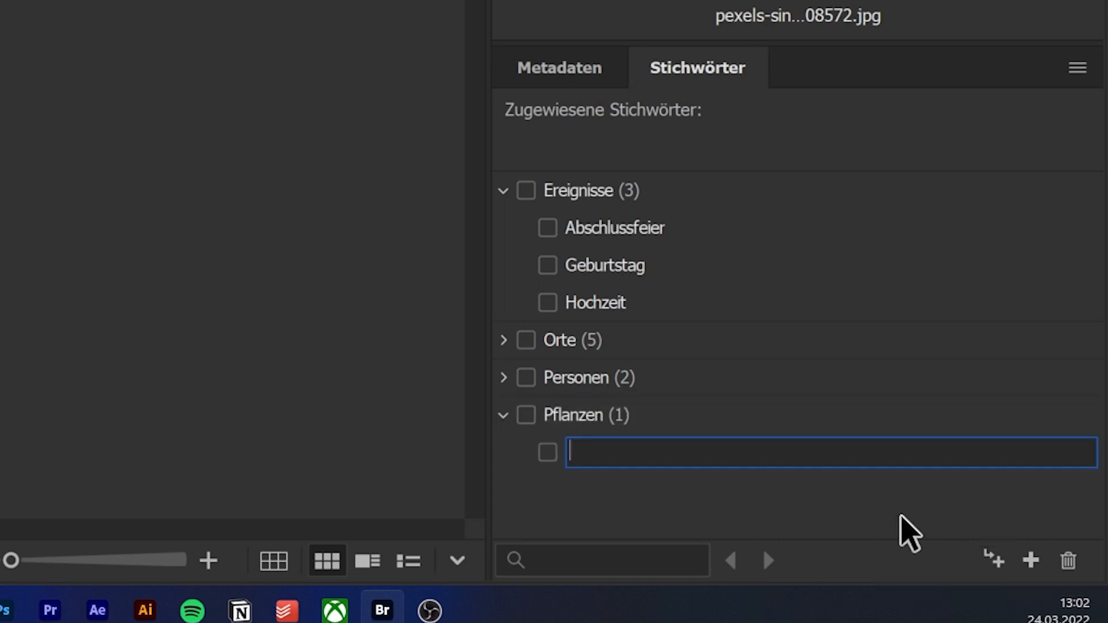
type("Grün")
key("Return")
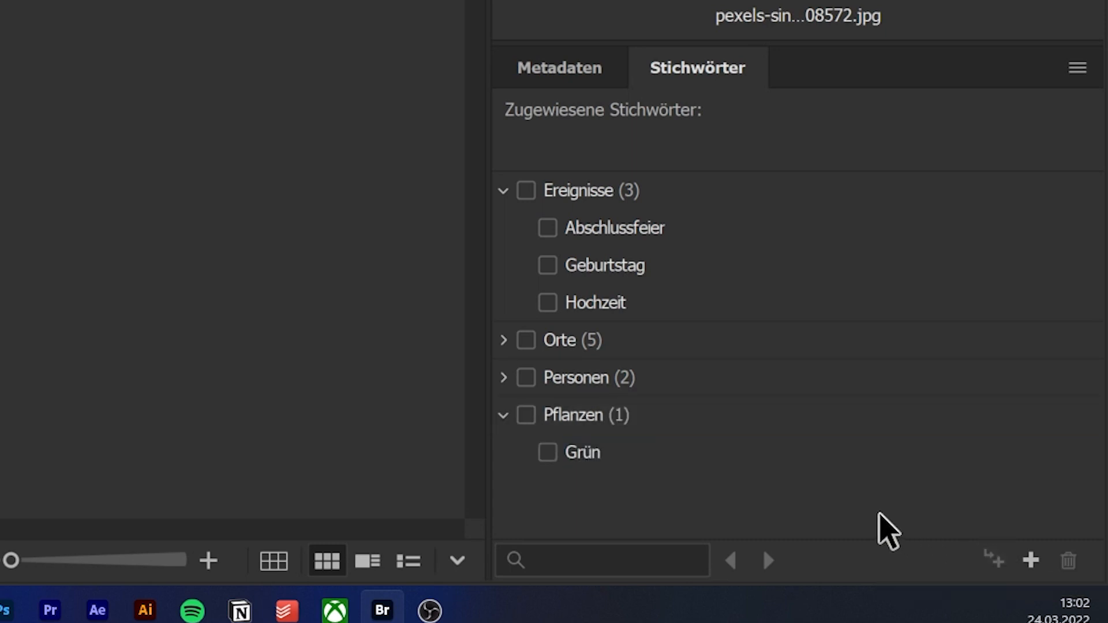
- Search the keywords for Pflanzen and assign only its sub-keyword Grün to the image
left_click(565, 424)
left_click(568, 554)
type("Pflanzen")
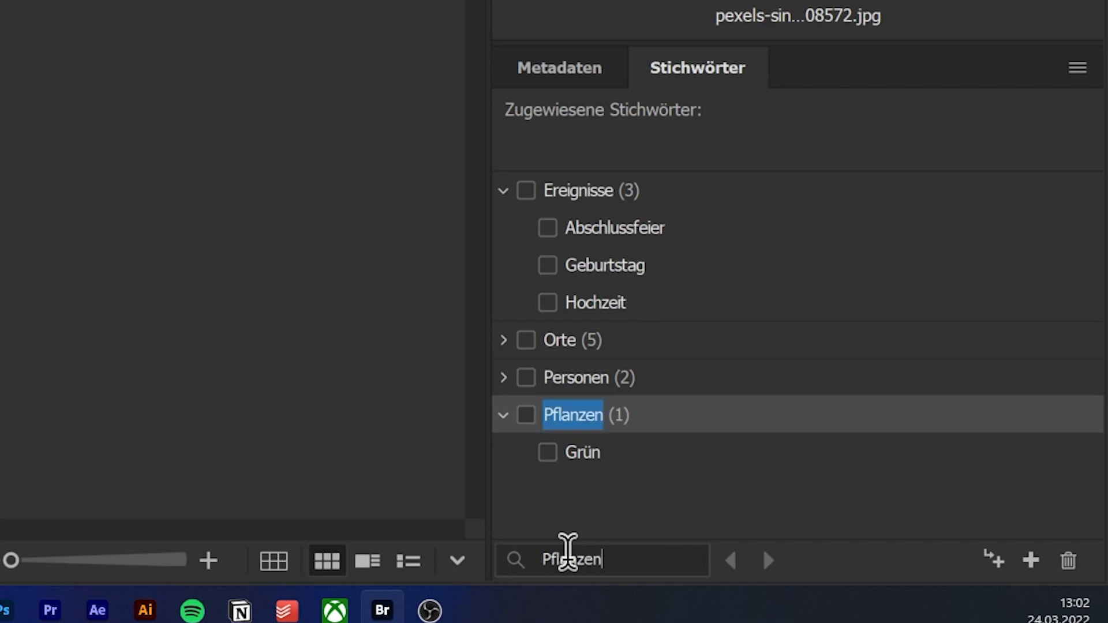
key("Return")
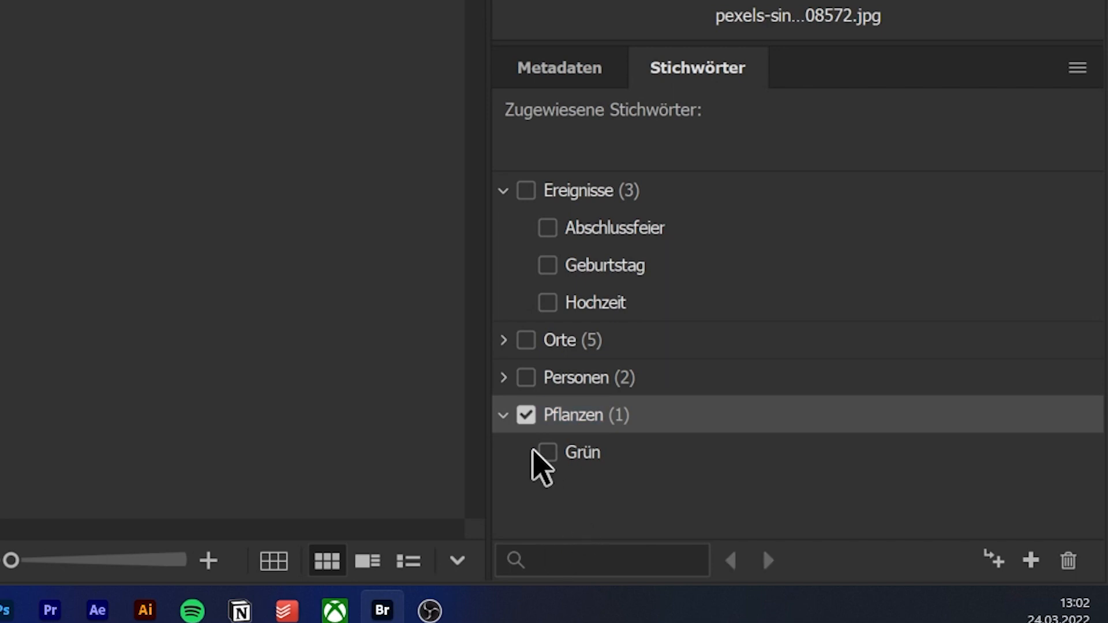
left_click(528, 415)
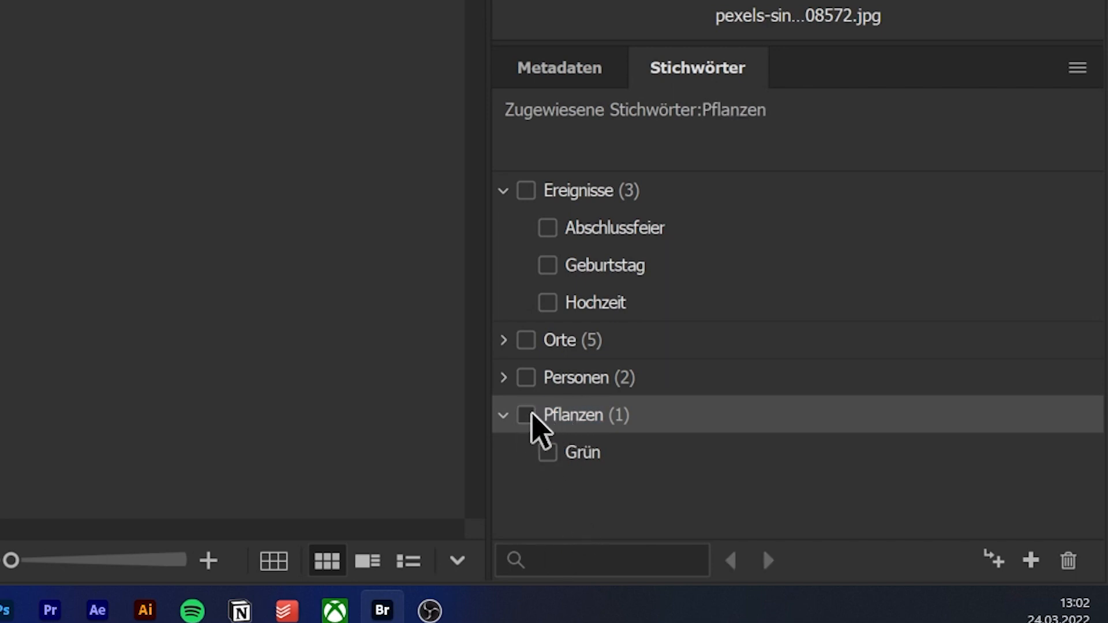
left_click(548, 454)
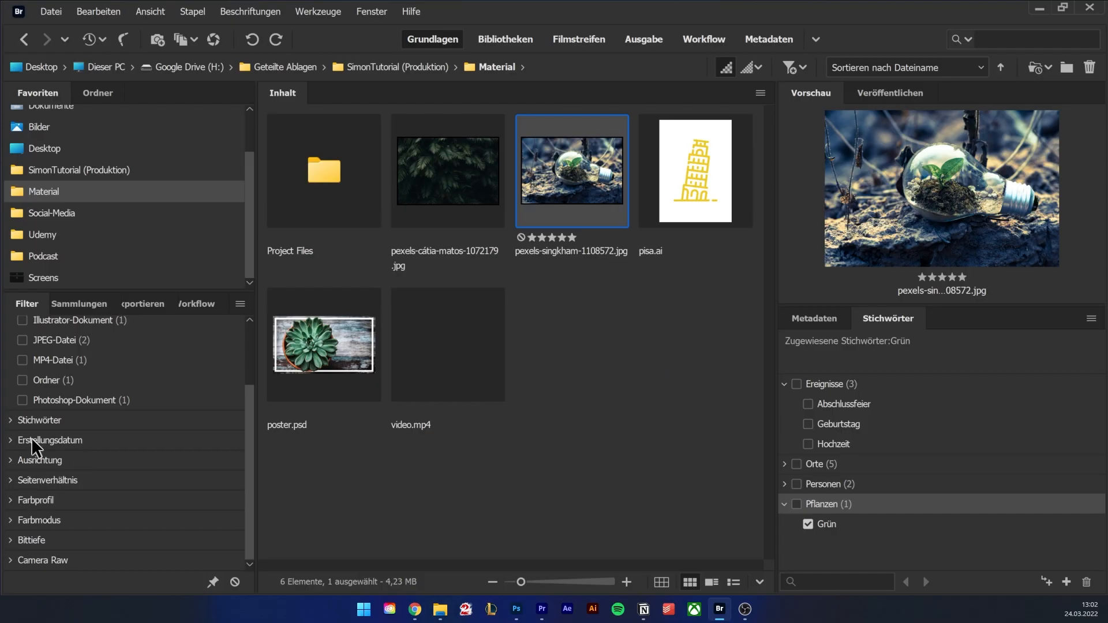
- Expand the Stichwörter filter criteria, and add poster.psd to the Tutorials collection, opening that collection
left_click(10, 421)
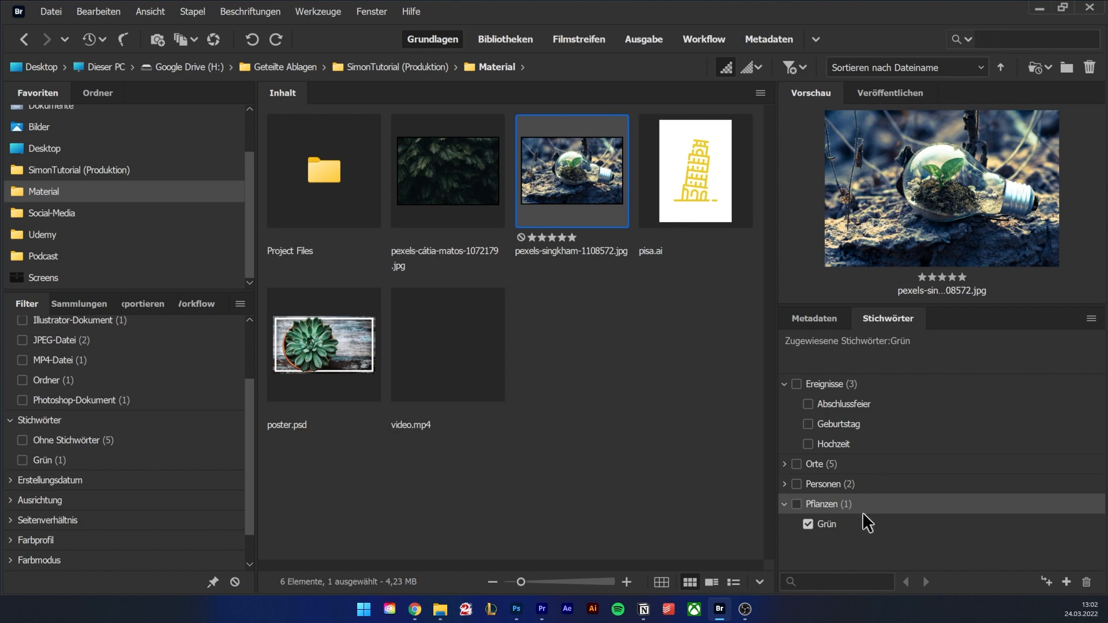
left_click(81, 304)
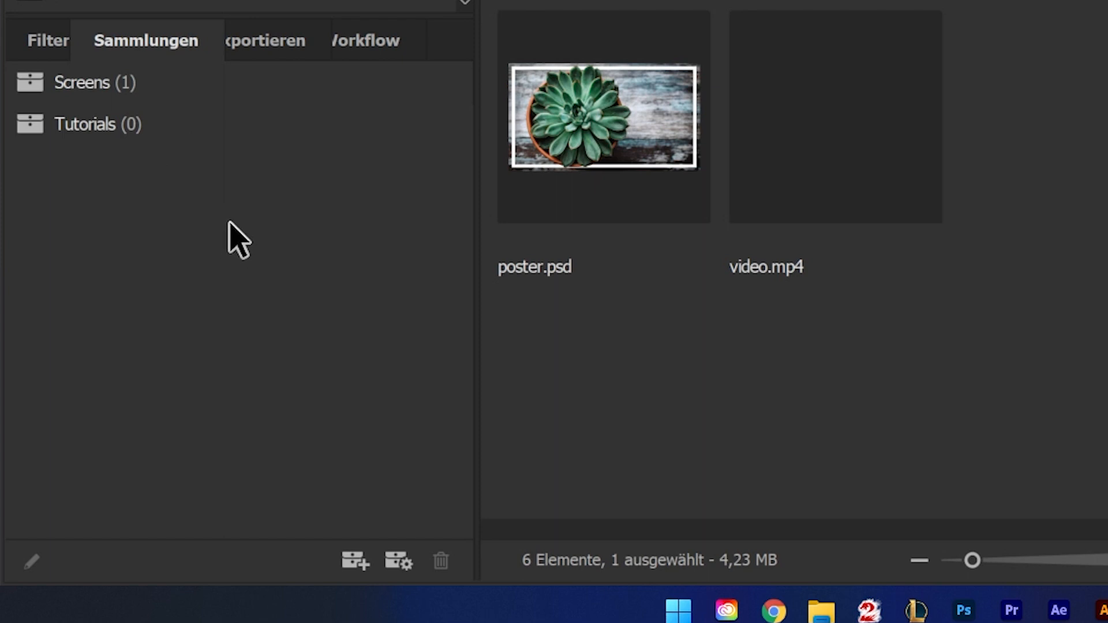
left_click(109, 87)
left_click_drag(606, 136, 124, 147)
left_click(96, 126)
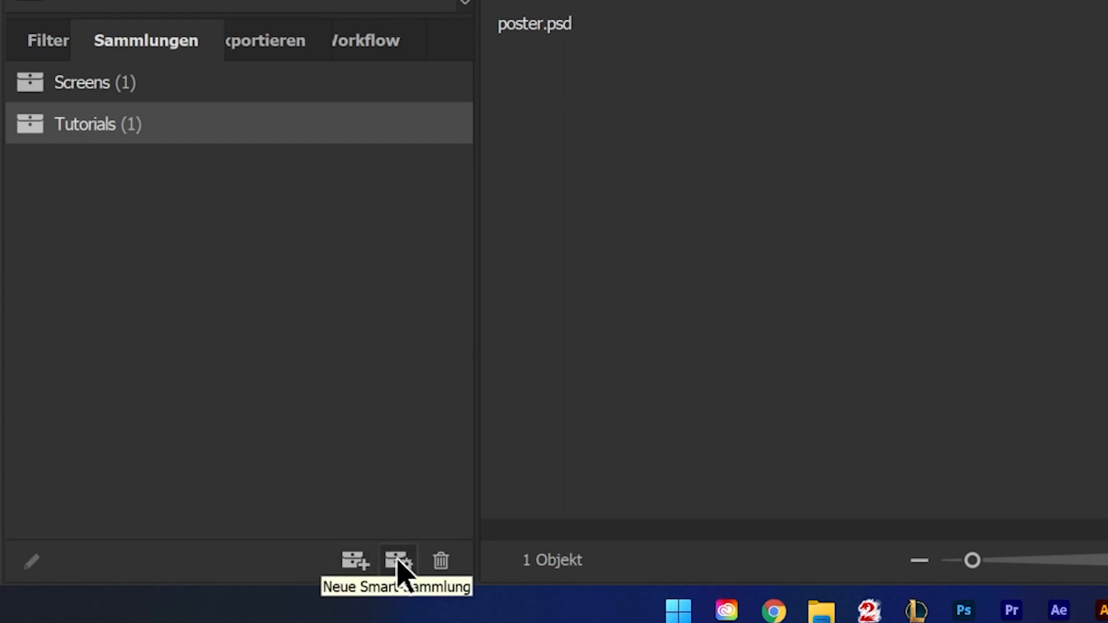
- Create a smart collection that searches Desktop for files whose Dateiname enthält Tutorial
left_click(397, 561)
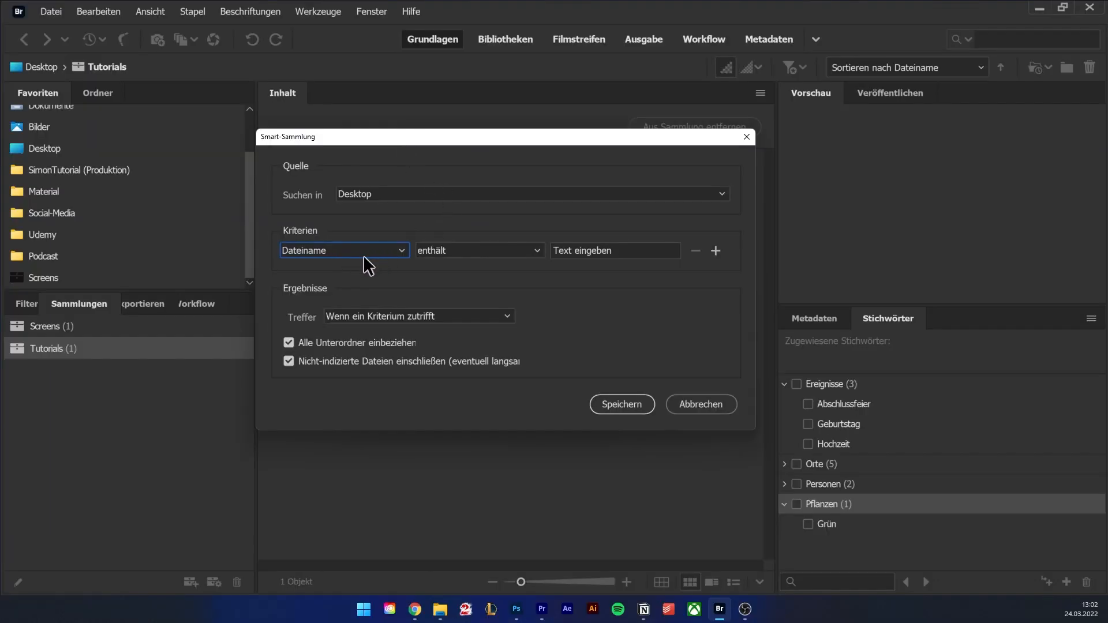
left_click(570, 250)
type("Tutorial")
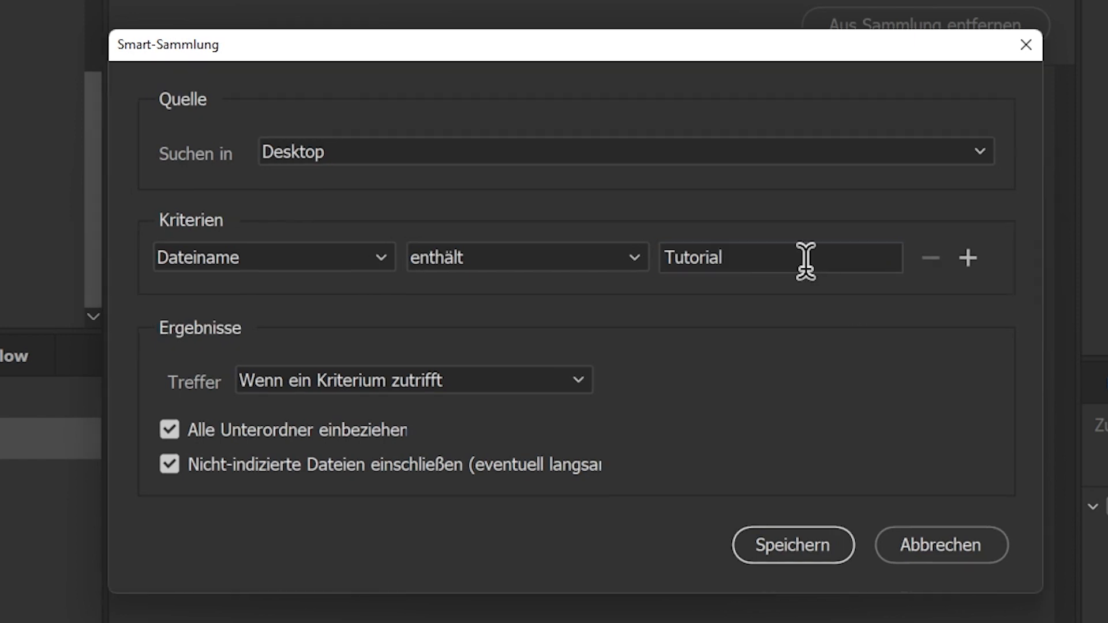
left_click(578, 151)
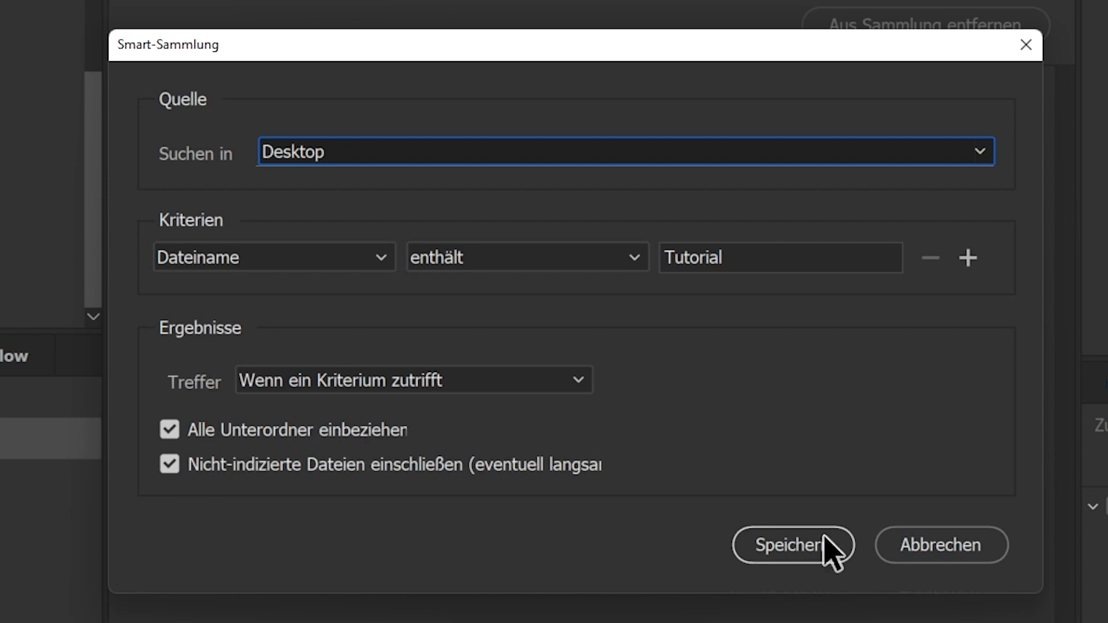
left_click(796, 553)
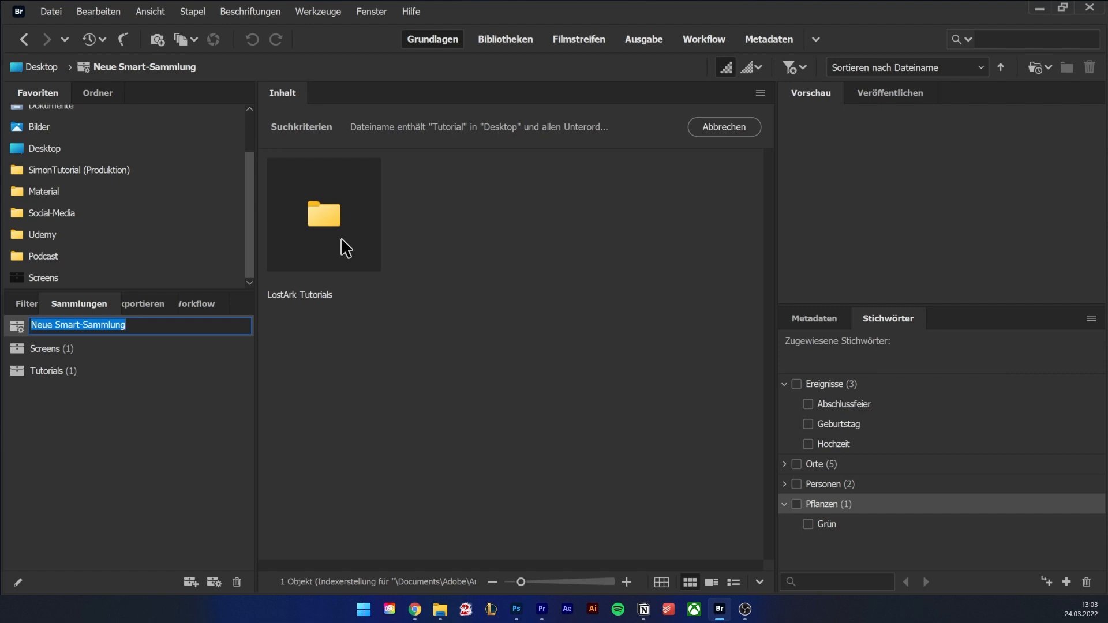
- Name the new smart collection Neue Tutorials
double_click(121, 324)
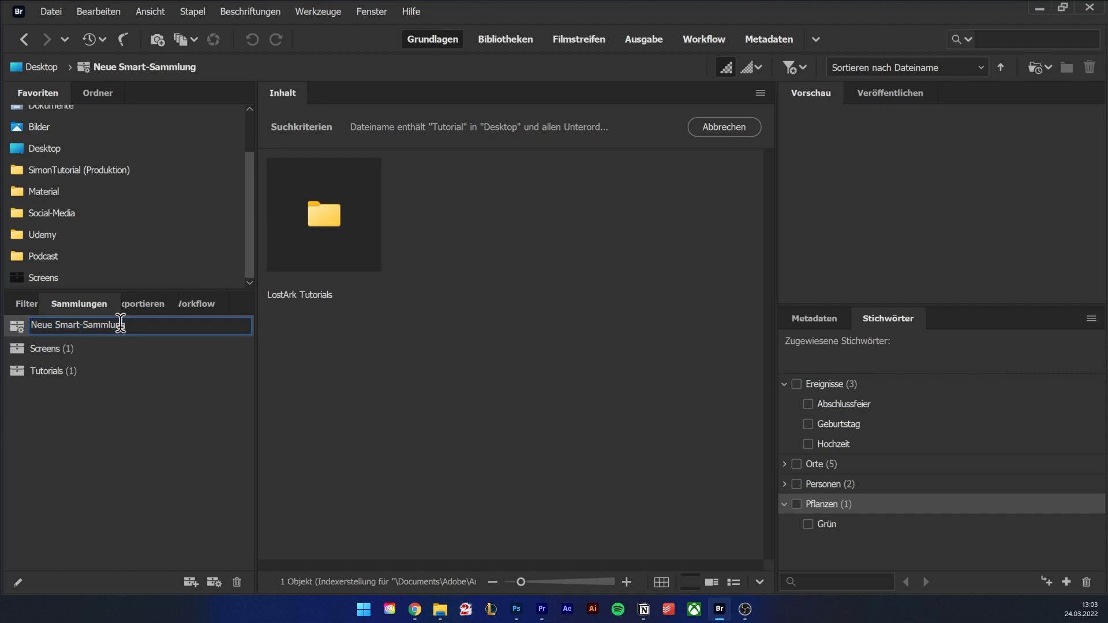
left_click_drag(64, 324, 33, 324)
type("Neue Tutorials")
key("Return")
- Try adding a second criterion row to the Neue Tutorials smart collection, then discard the edit
left_click(717, 251)
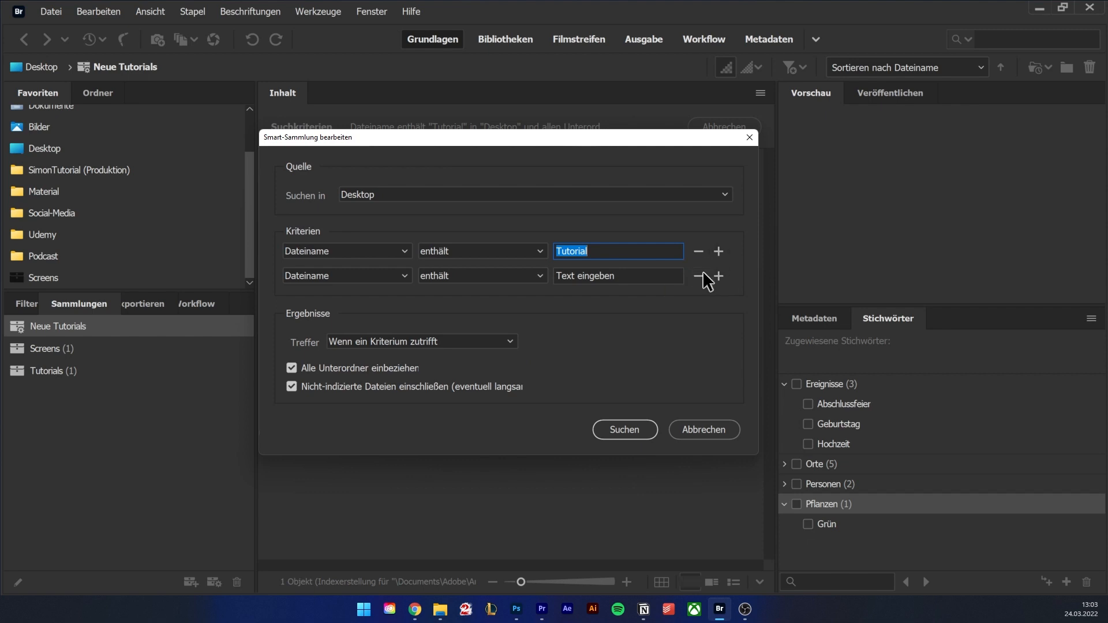
left_click(703, 429)
right_click(100, 325)
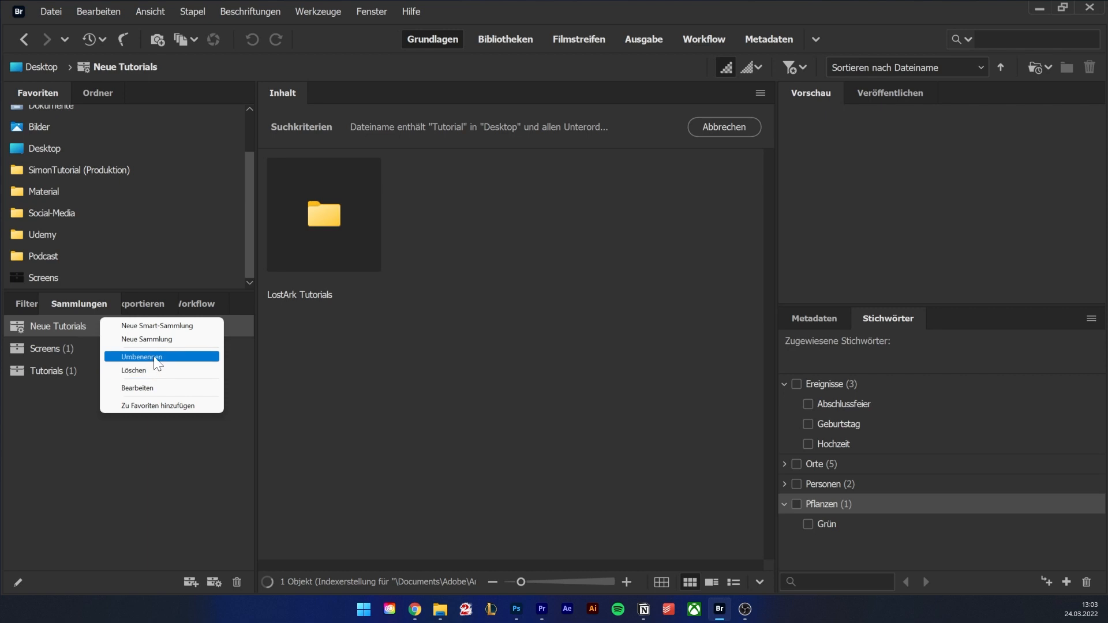
key("Escape")
- View the contents of the Screens and Tutorials collections, and open Screens from the favourites
left_click(82, 348)
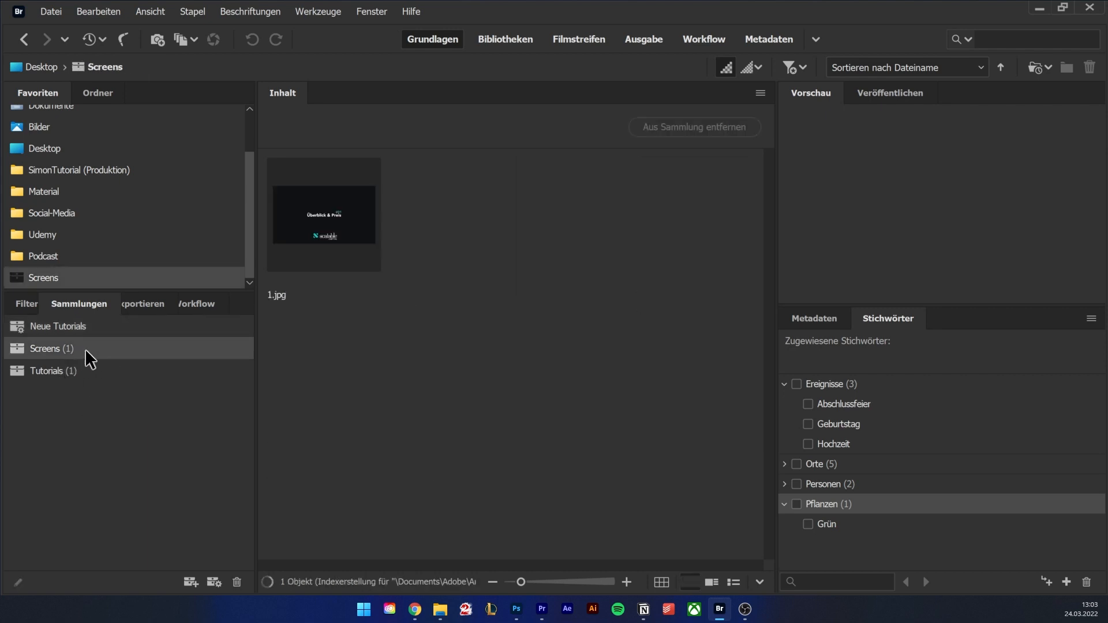
left_click(87, 372)
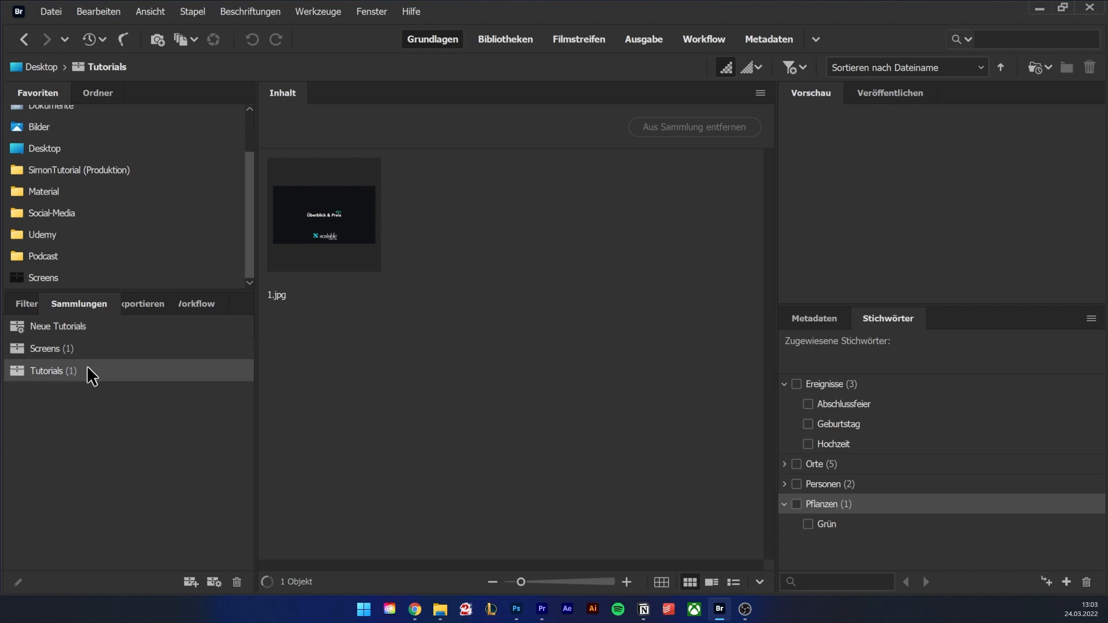
left_click(41, 277)
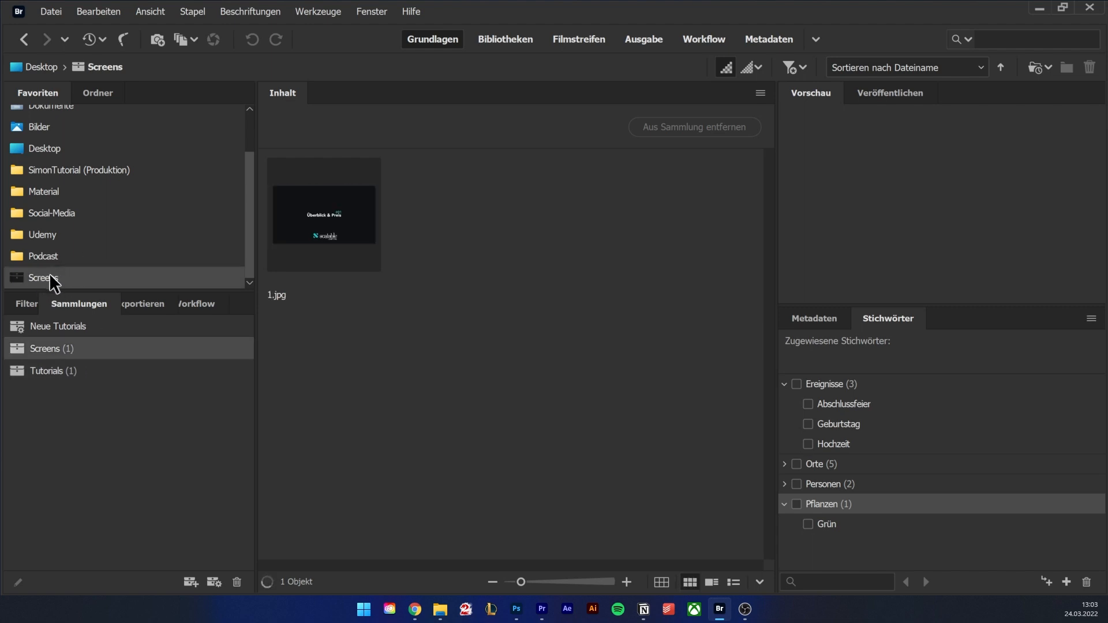
- Open the Material folder and group the dark leaves and light bulb JPEG images as a stack
left_click(43, 191)
left_click(489, 165)
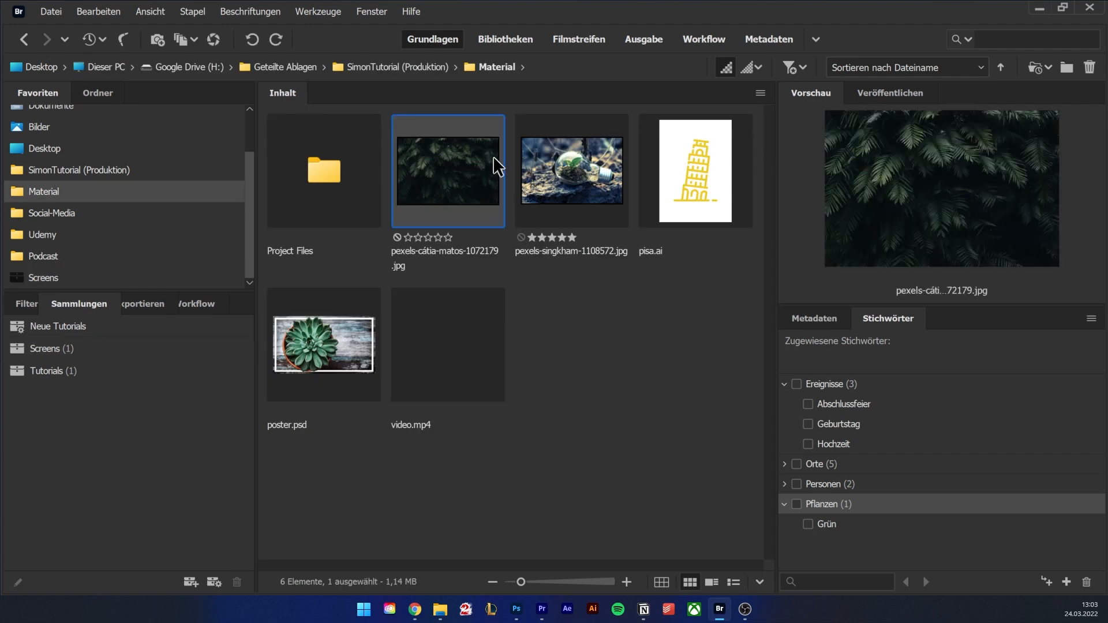
left_click(619, 174, "ctrl")
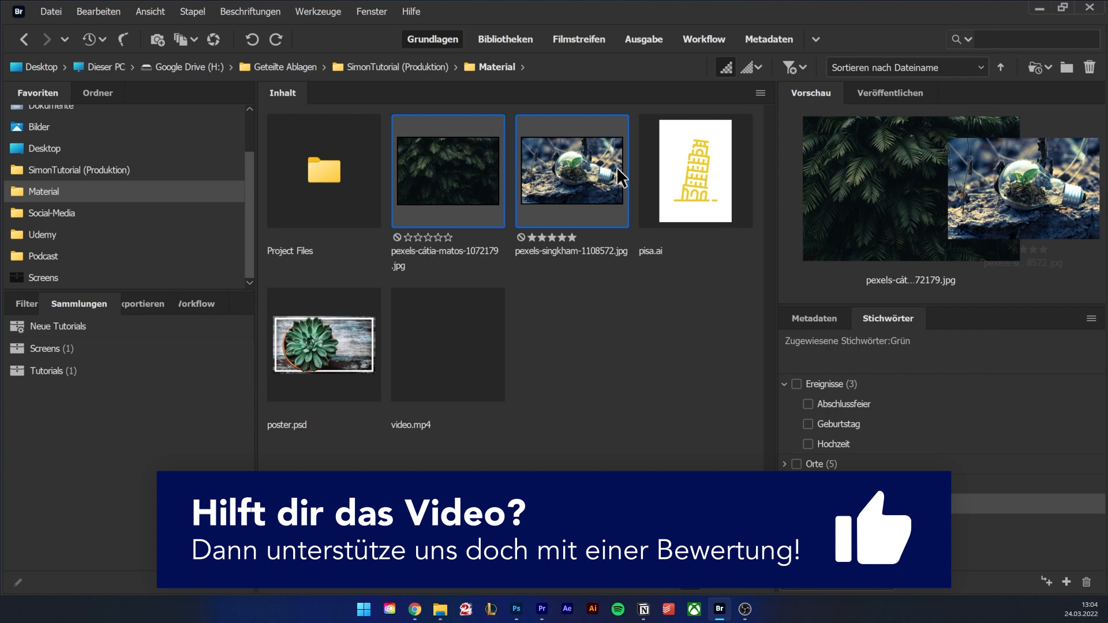
left_click(195, 13)
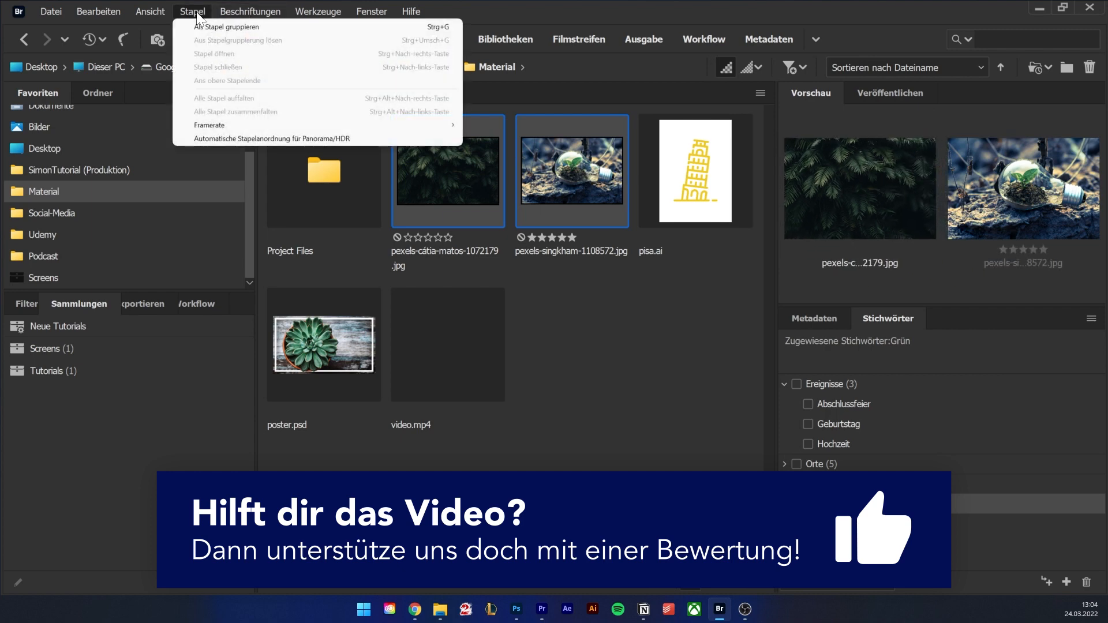
right_click(564, 185)
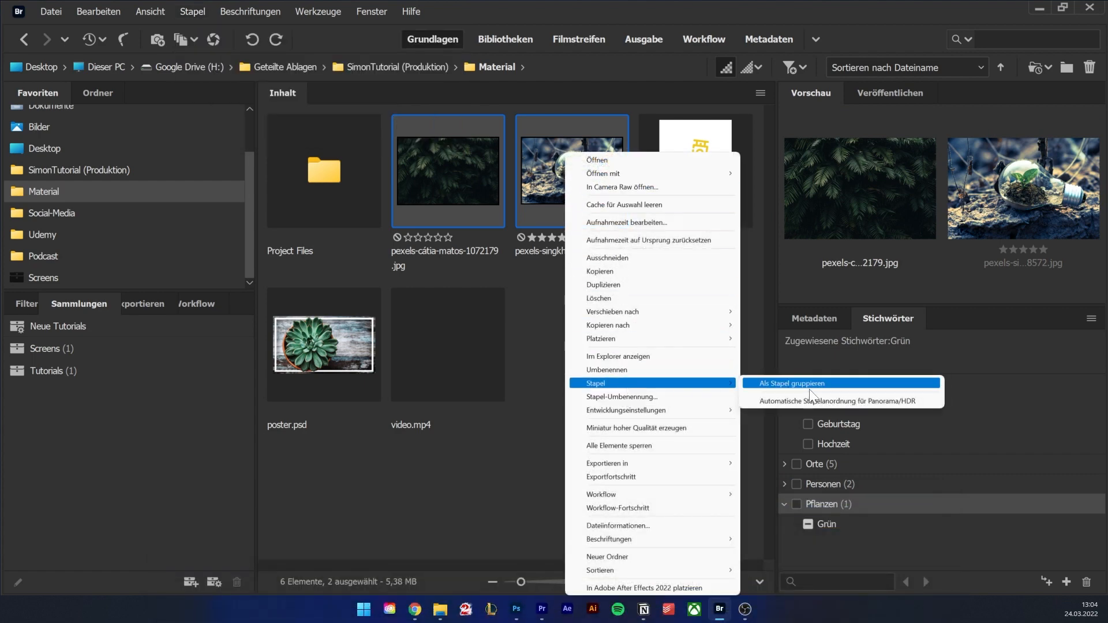
left_click(808, 382)
- Expand and collapse the image stack, and select only its top image
mouse_move(428, 129)
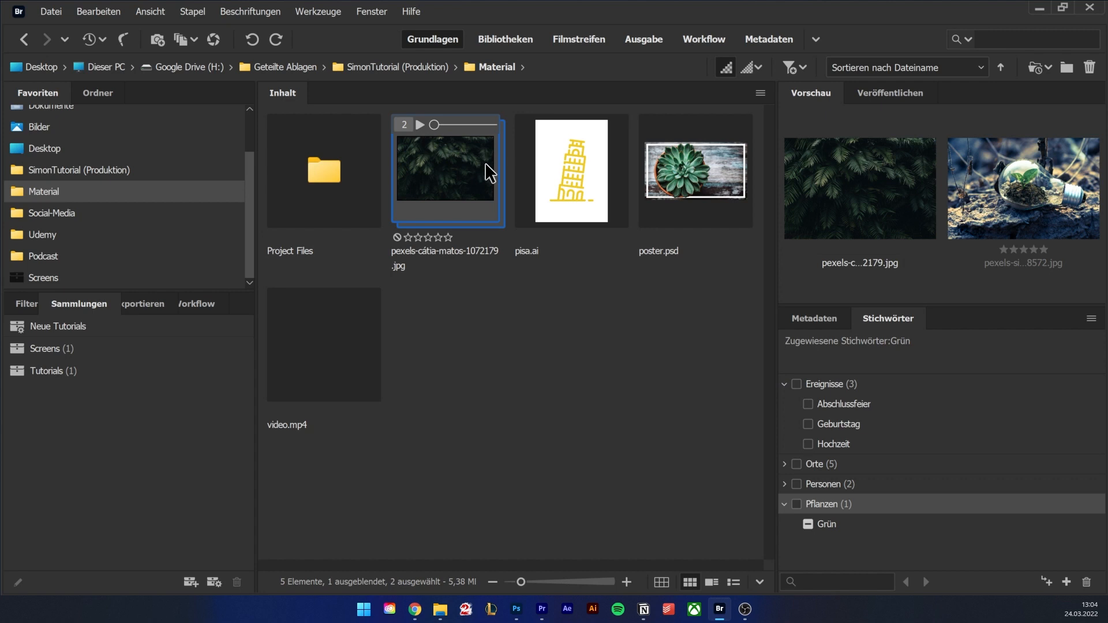
left_click(403, 126)
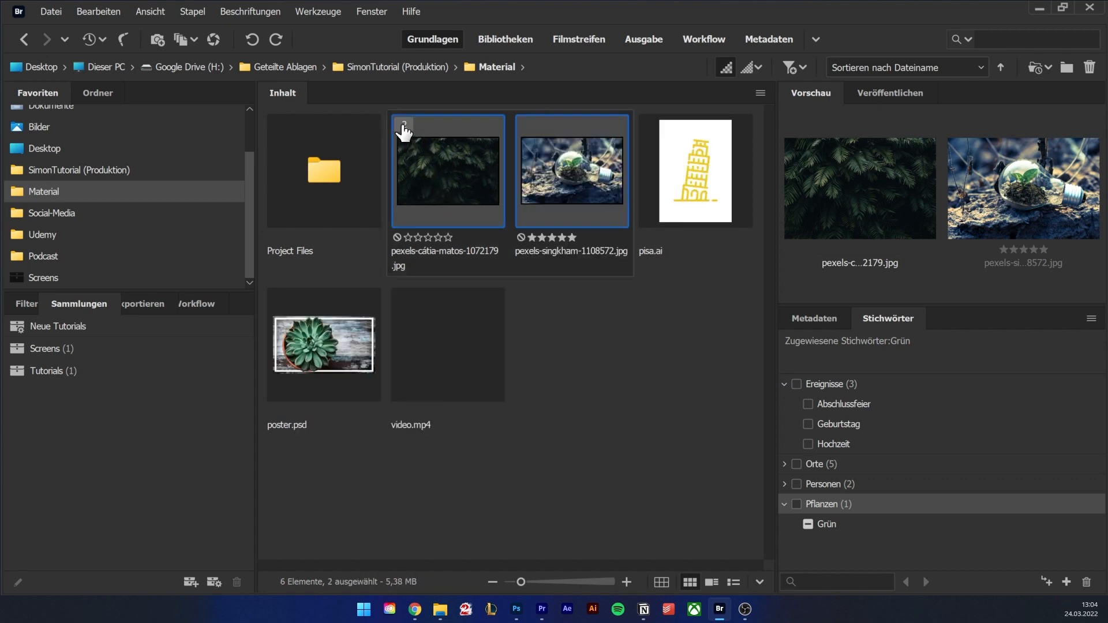
left_click(404, 128)
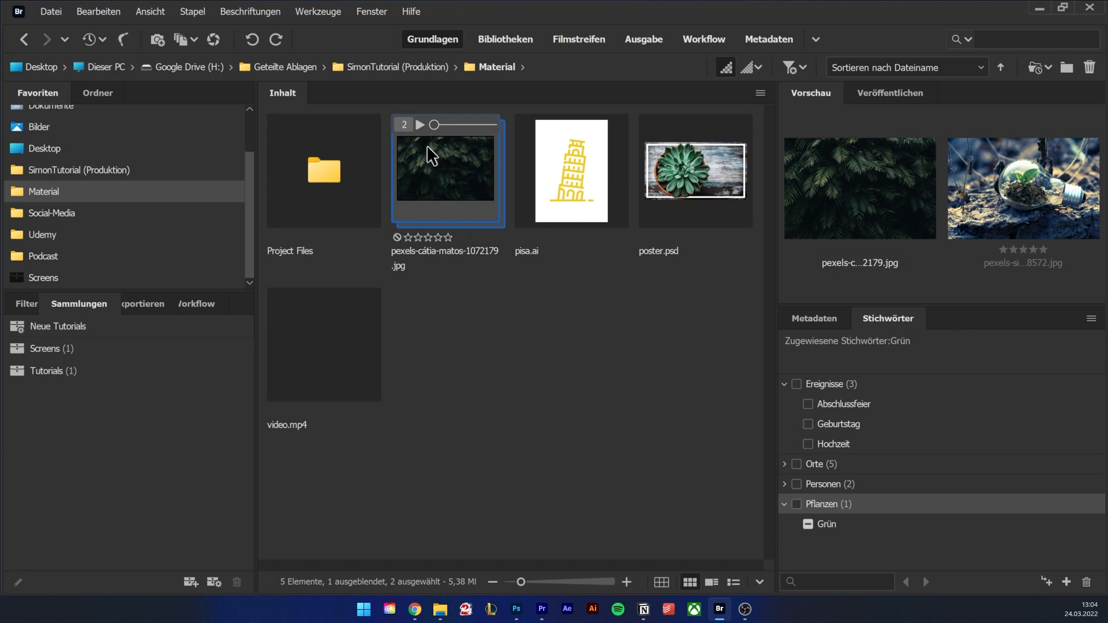
mouse_move(434, 125)
left_mouse_down()
mouse_move(490, 125)
mouse_move(434, 125)
left_mouse_up()
left_click(429, 179)
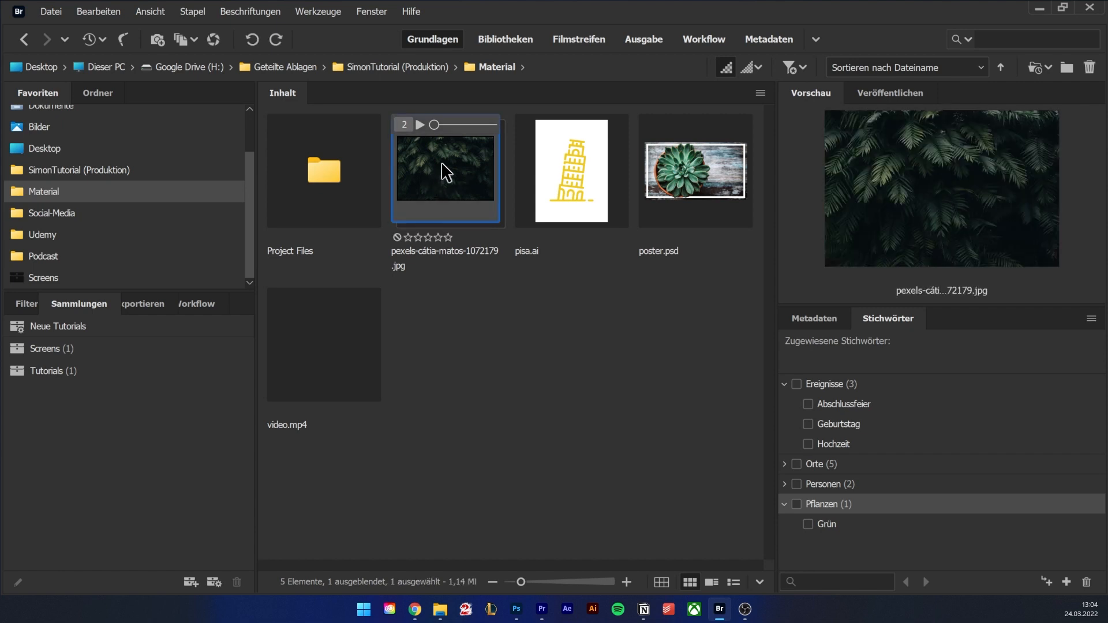
- Expand the stack and review the Stapel-Umbenennung settings for both images without renaming them
left_click(404, 125)
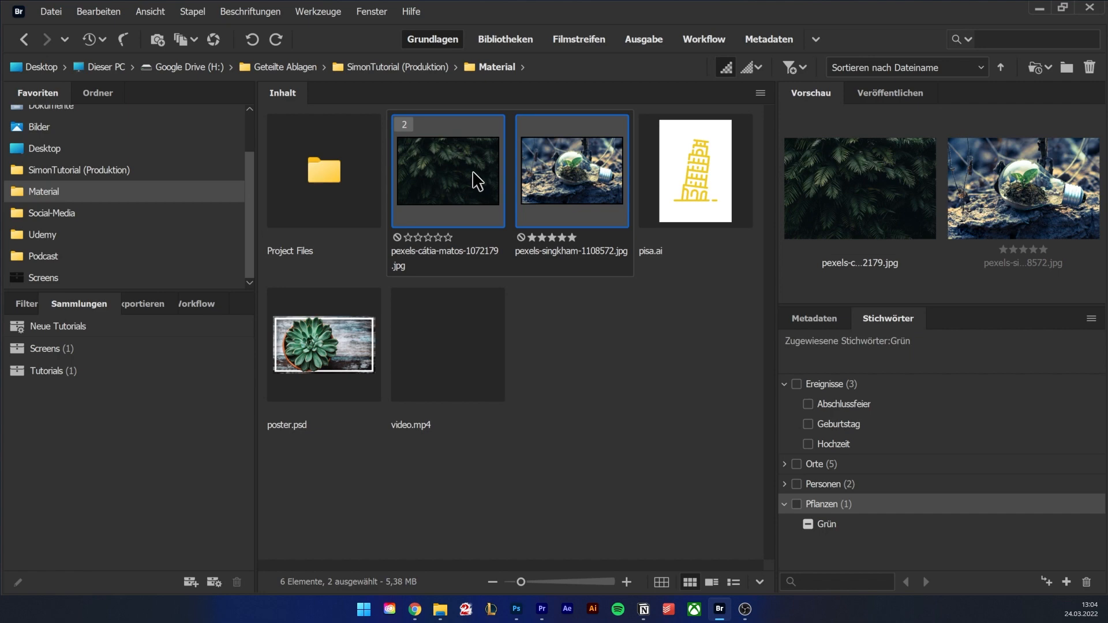
right_click(445, 178)
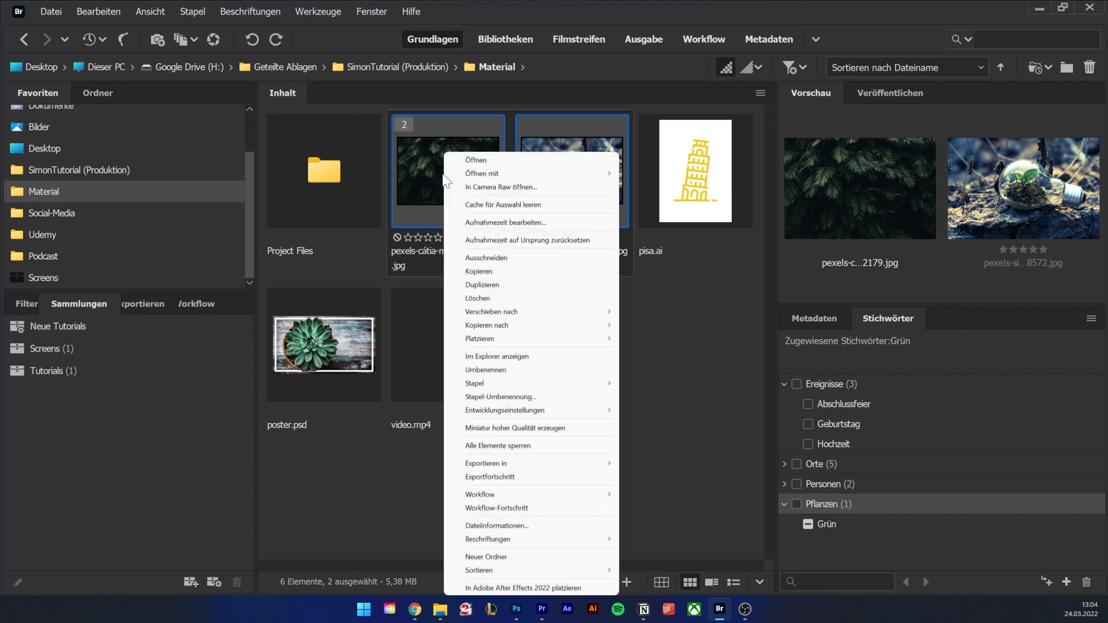
left_click(501, 397)
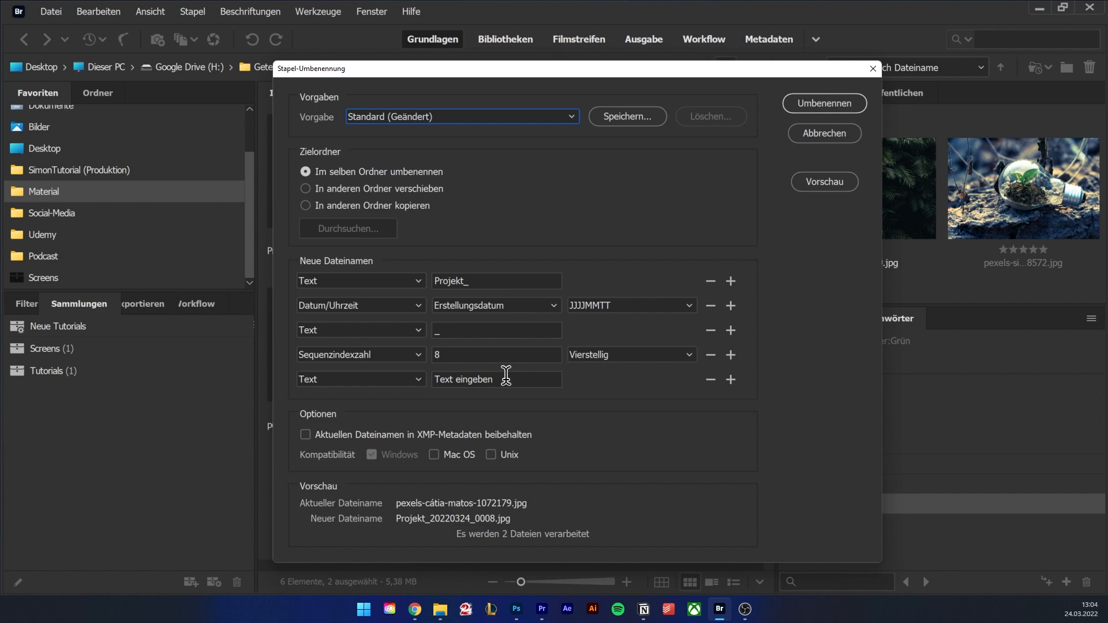
left_click(797, 133)
- Release the two images from their stack grouping and clear the selection
right_click(437, 150)
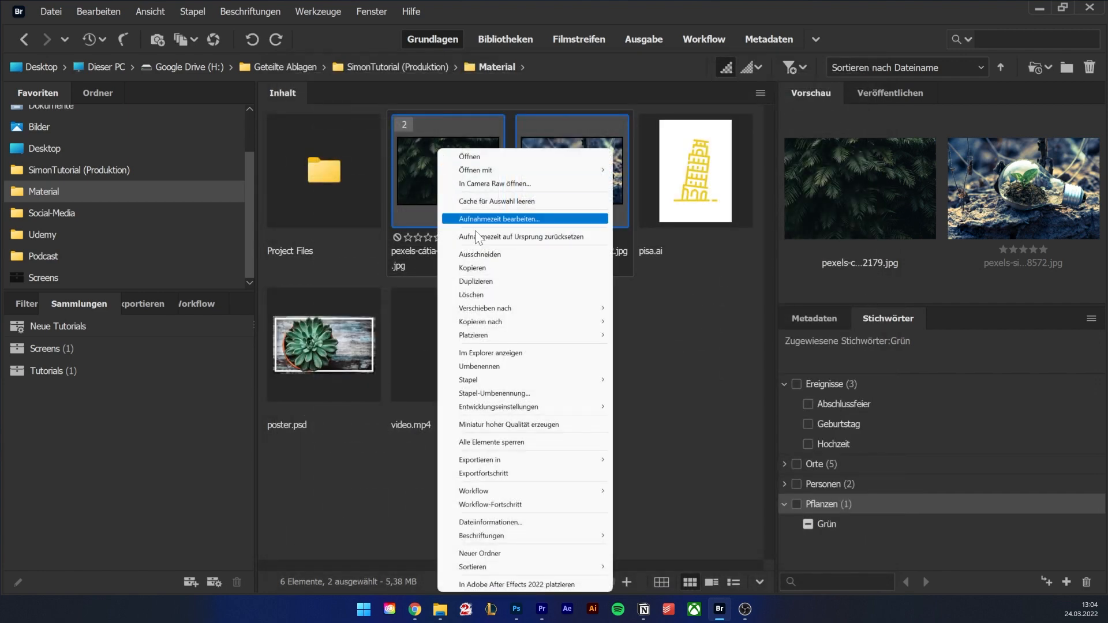
mouse_move(561, 383)
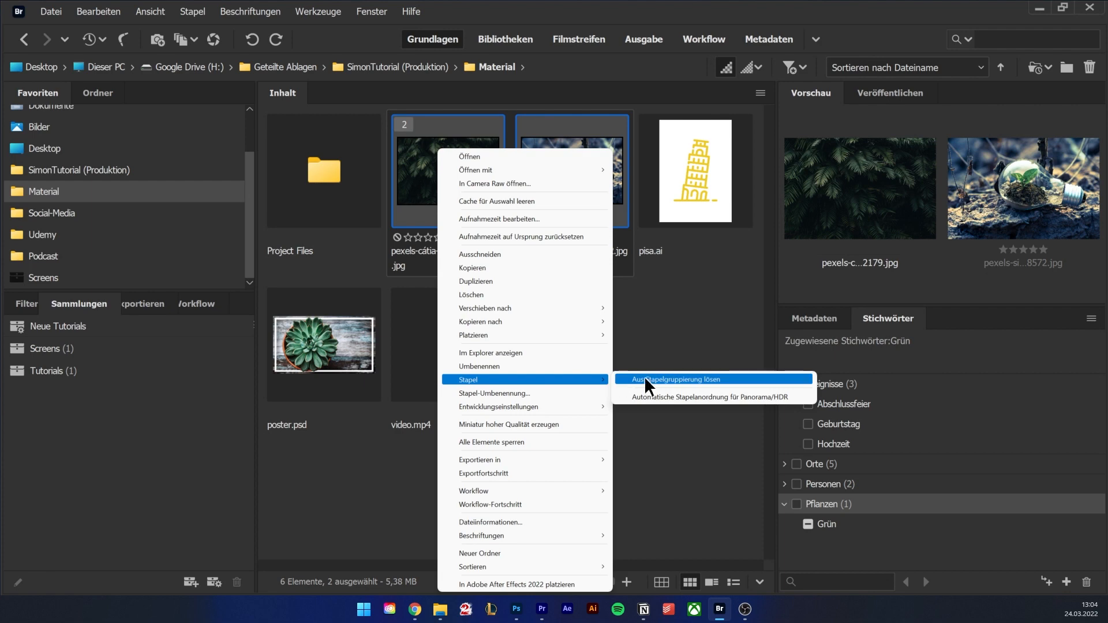
left_click(650, 382)
left_click(644, 335)
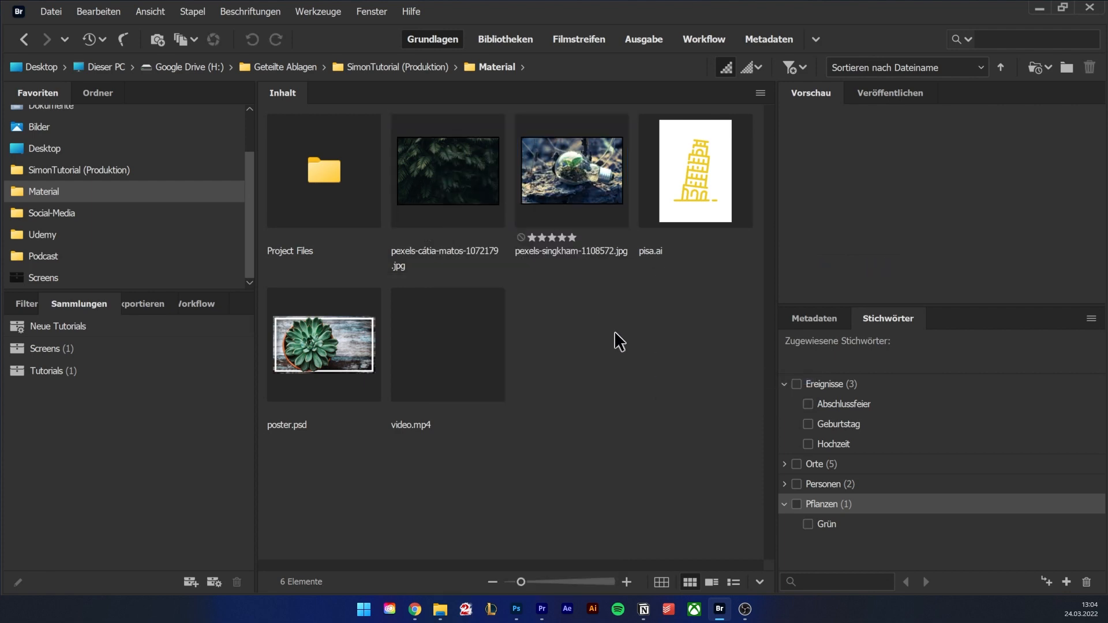
- Rate the light bulb image three stars and the dark leaves image five stars
left_click(577, 176)
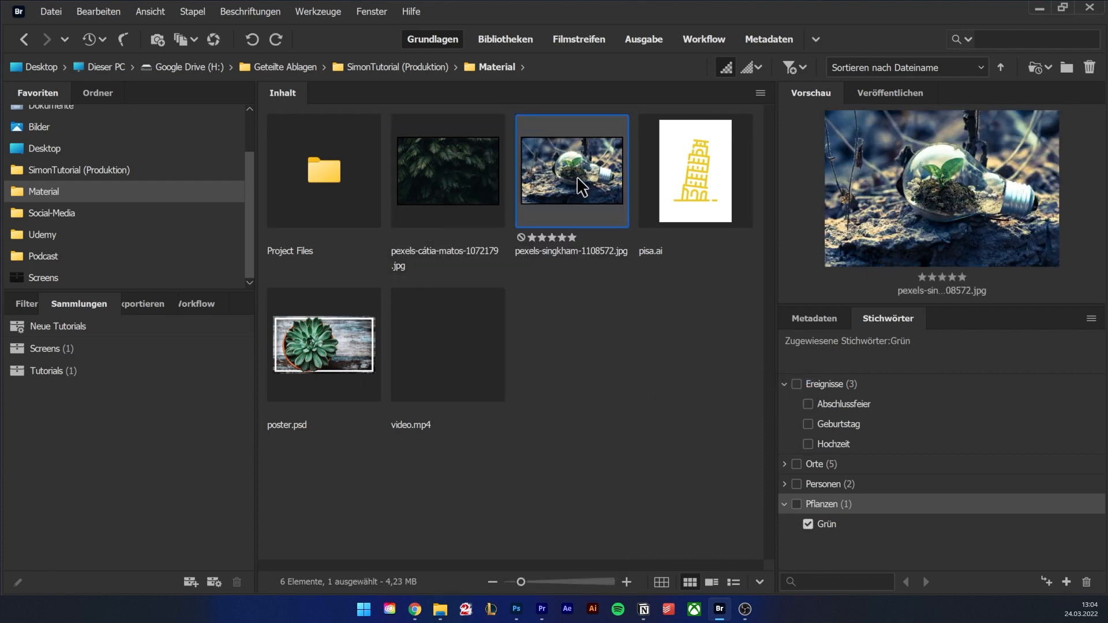
left_click(553, 237)
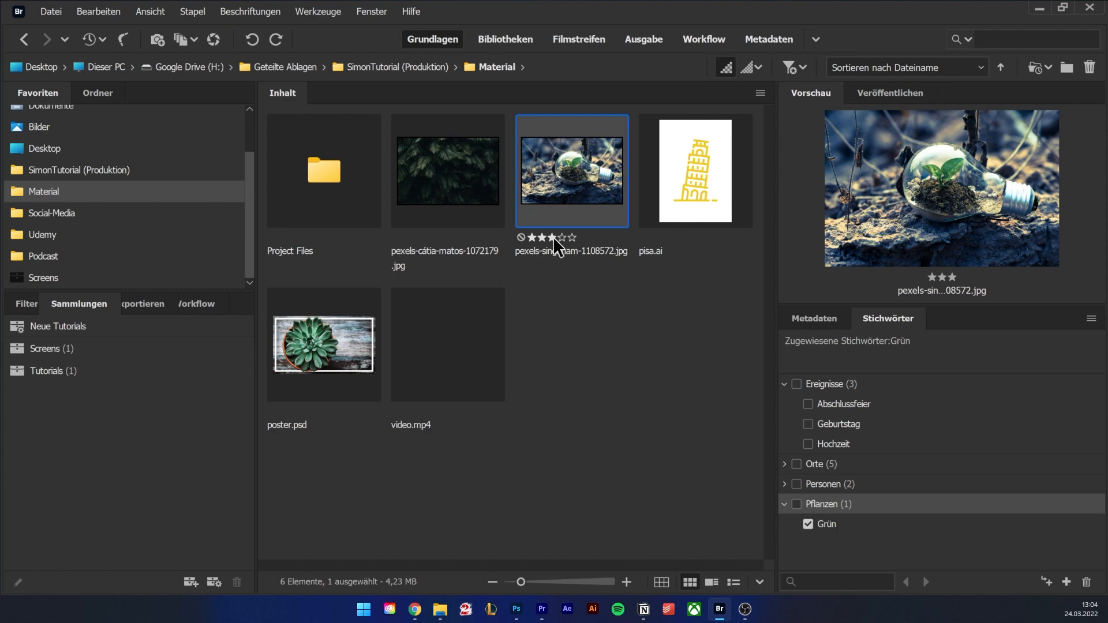
left_click(458, 186)
left_click(447, 237)
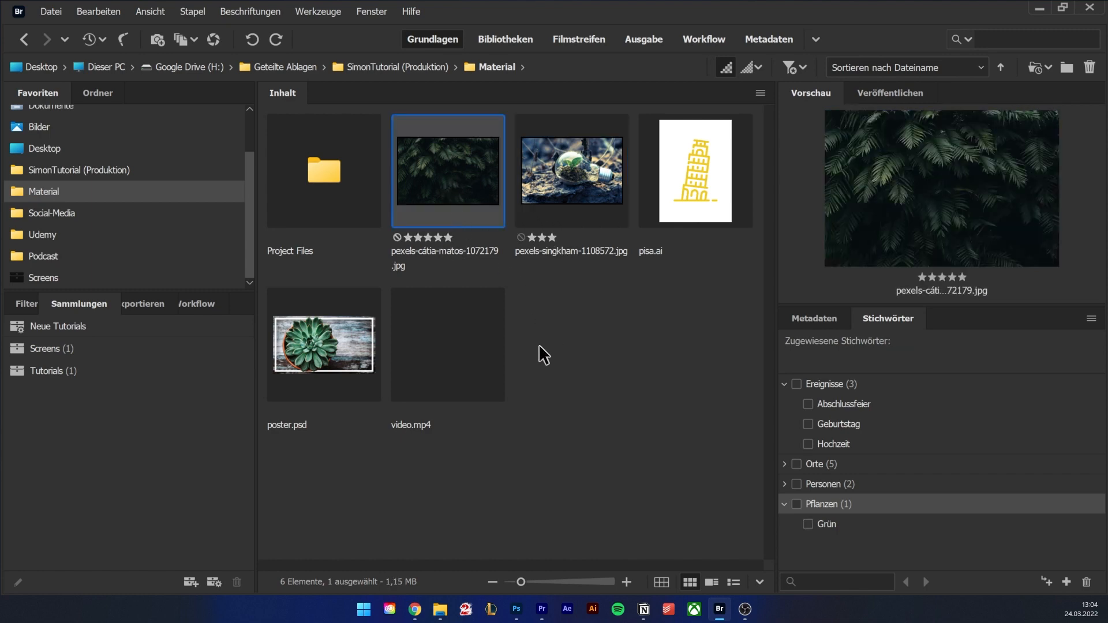
- Rate pisa.ai two stars and video.mp4 four stars, and clear the selection
left_click(670, 178)
left_click(661, 236)
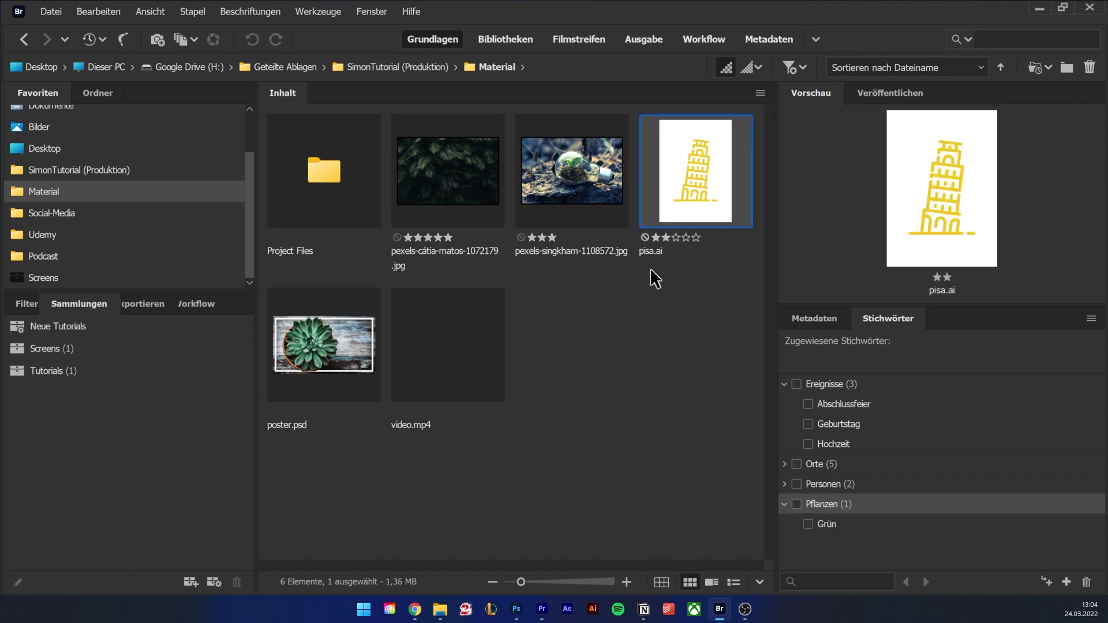
left_click(621, 347)
left_click(461, 340)
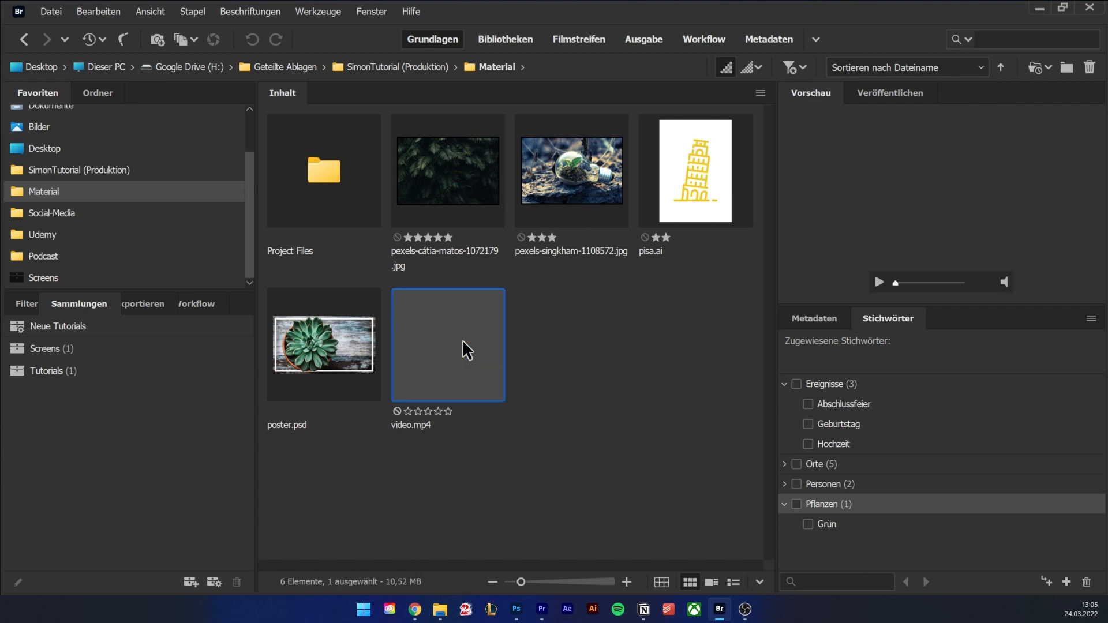
left_click(438, 410)
left_click(653, 355)
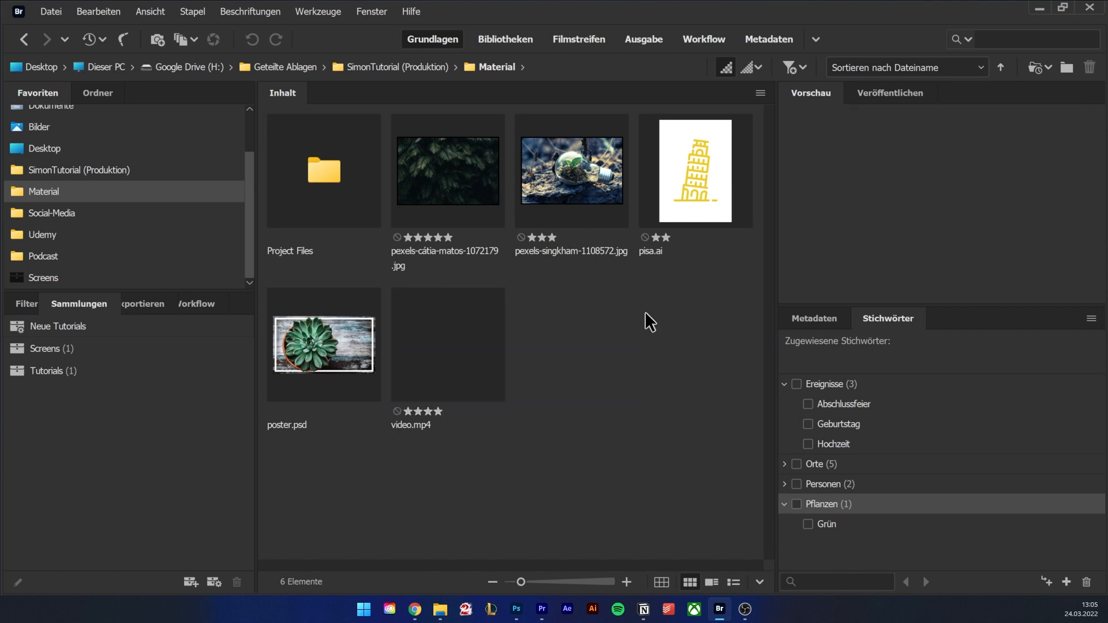
- Rate poster.psd five stars and give it the green Genehmigt label
left_click(448, 174)
left_click(316, 374)
left_click(323, 412)
left_click(322, 412)
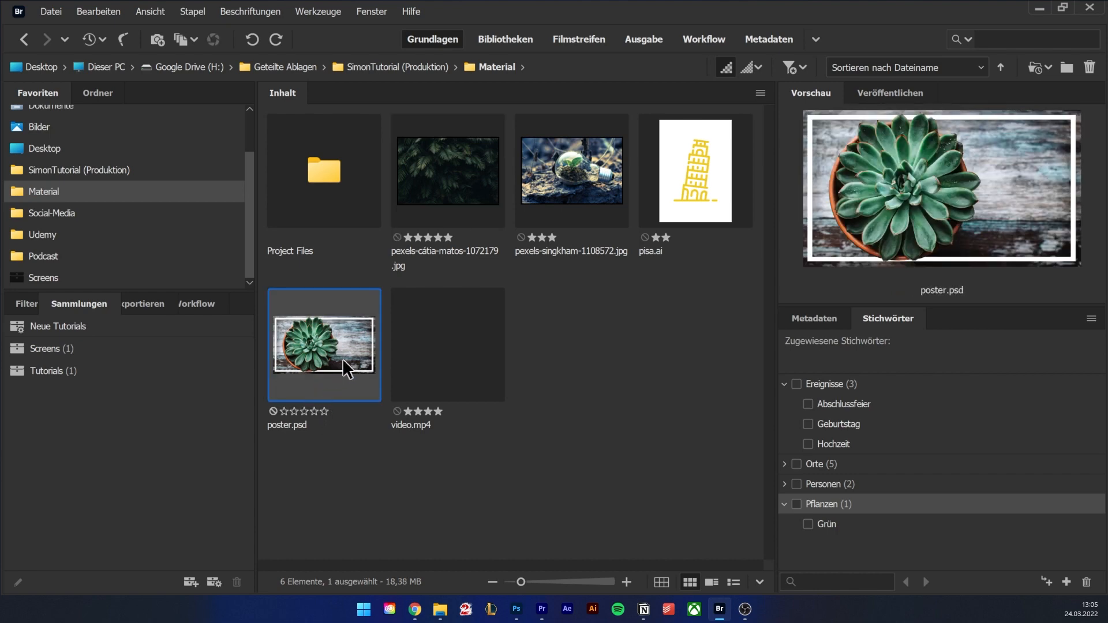
left_click(323, 411)
left_click(254, 10)
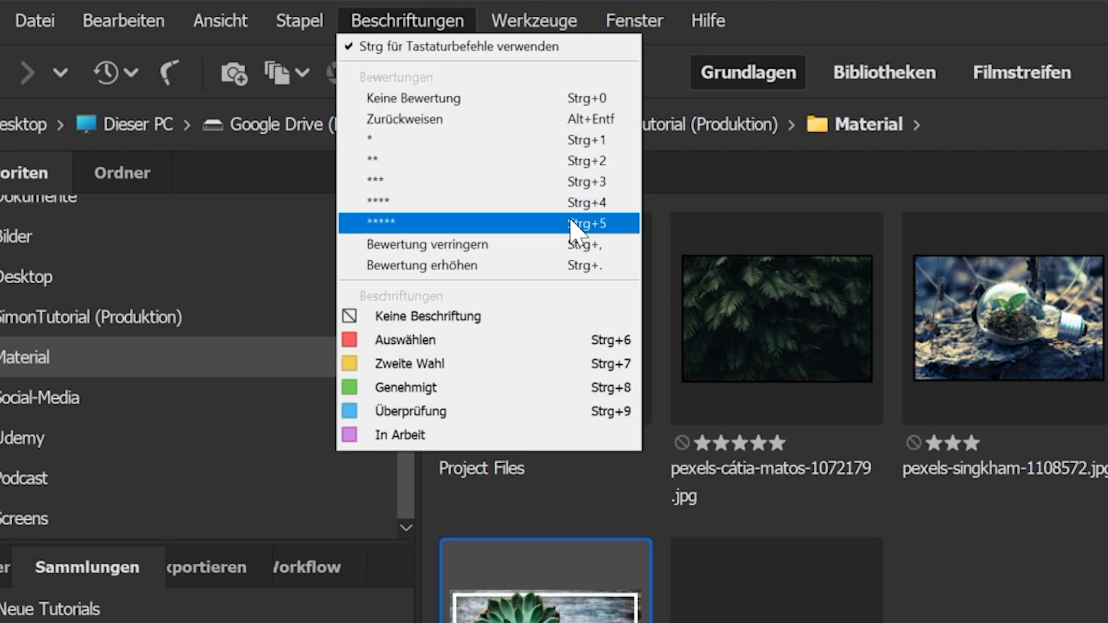
left_click(475, 396)
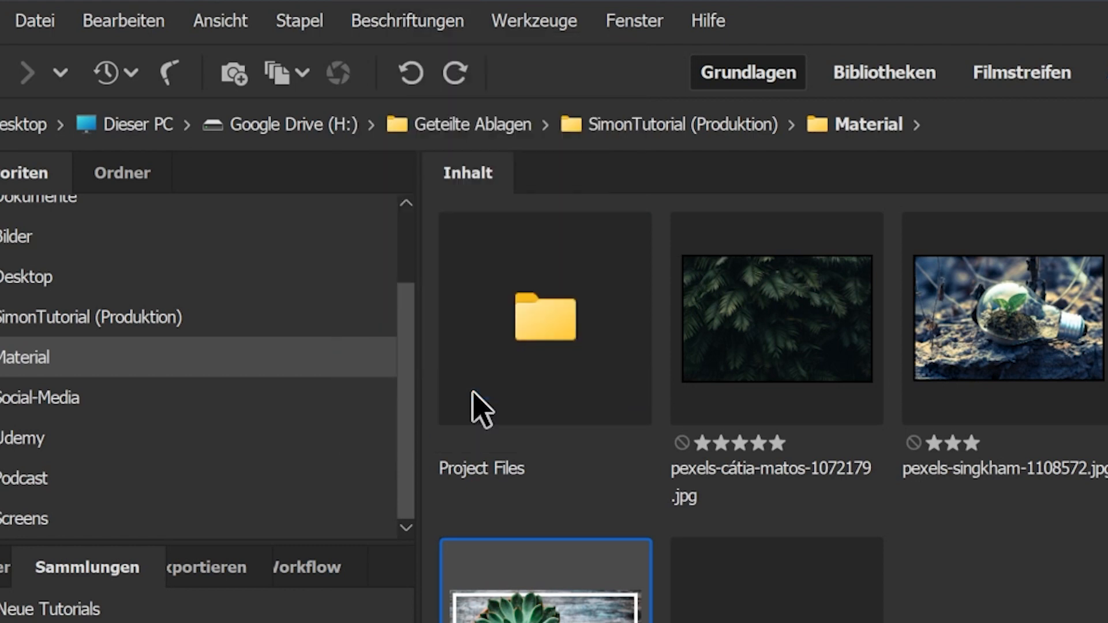
- Review the available colour labels and their names in the Beschriftungen und Wertungen preferences
right_click(326, 341)
left_click(197, 12)
left_click(244, 12)
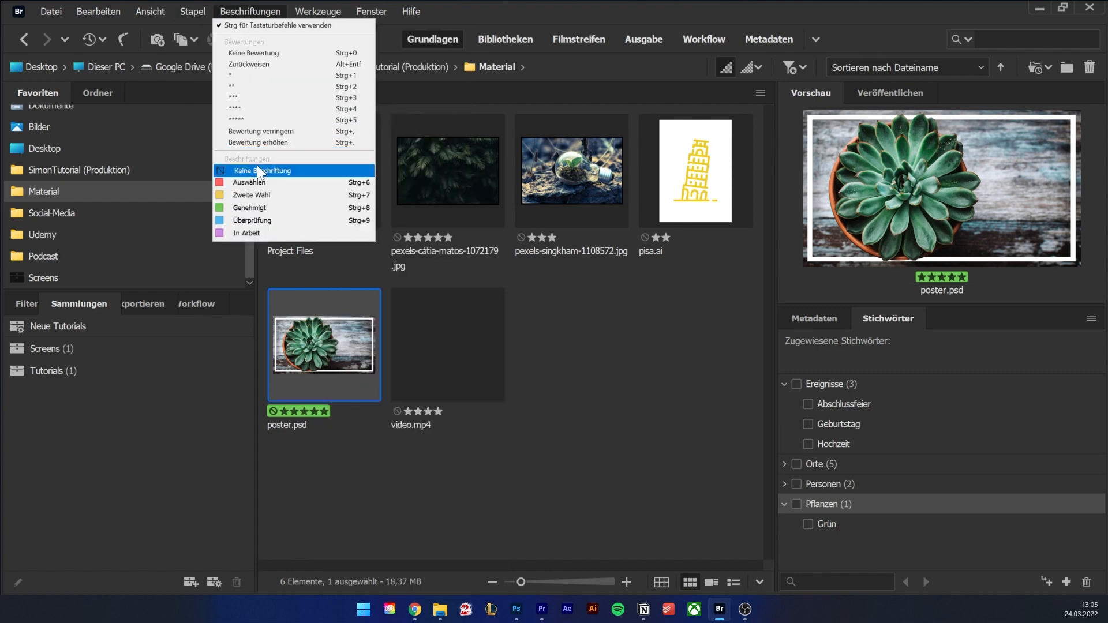
left_click(258, 166)
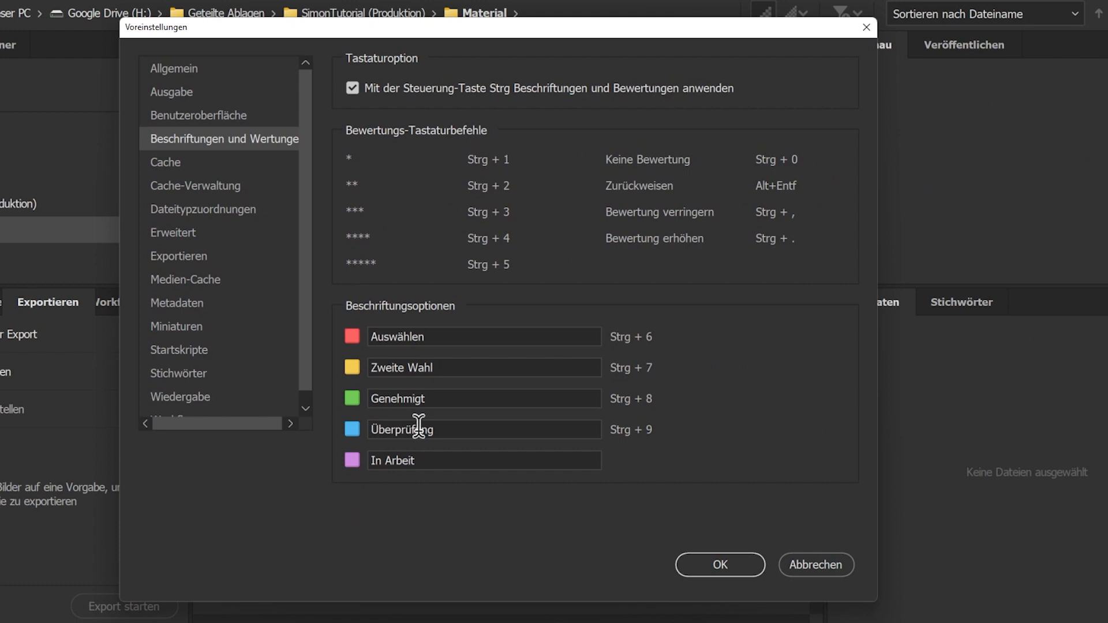
left_click(543, 358)
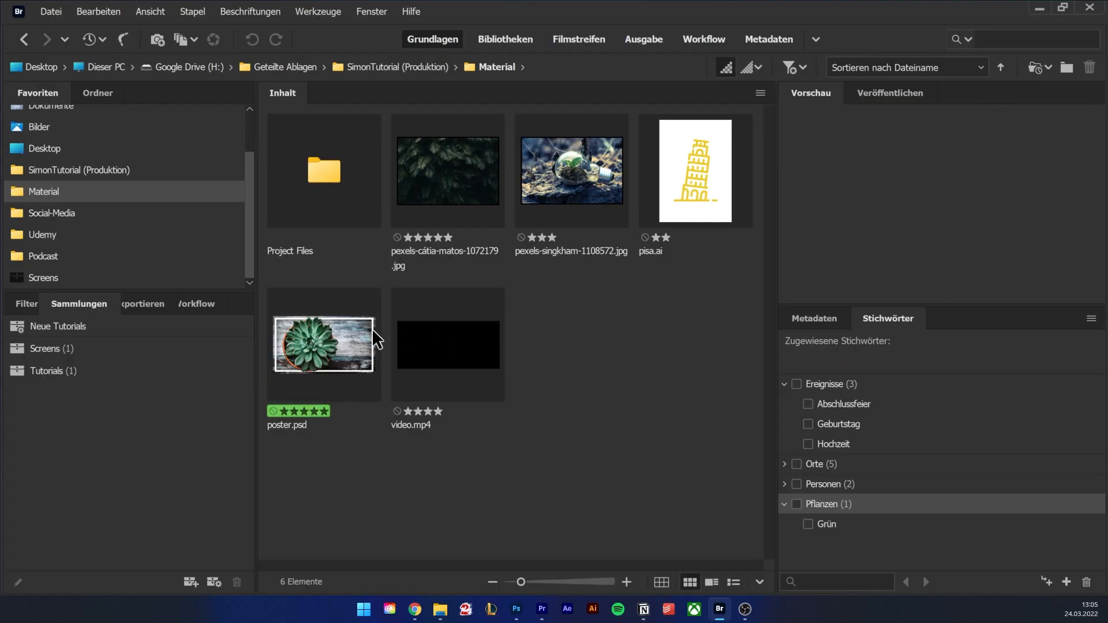
left_click(322, 334)
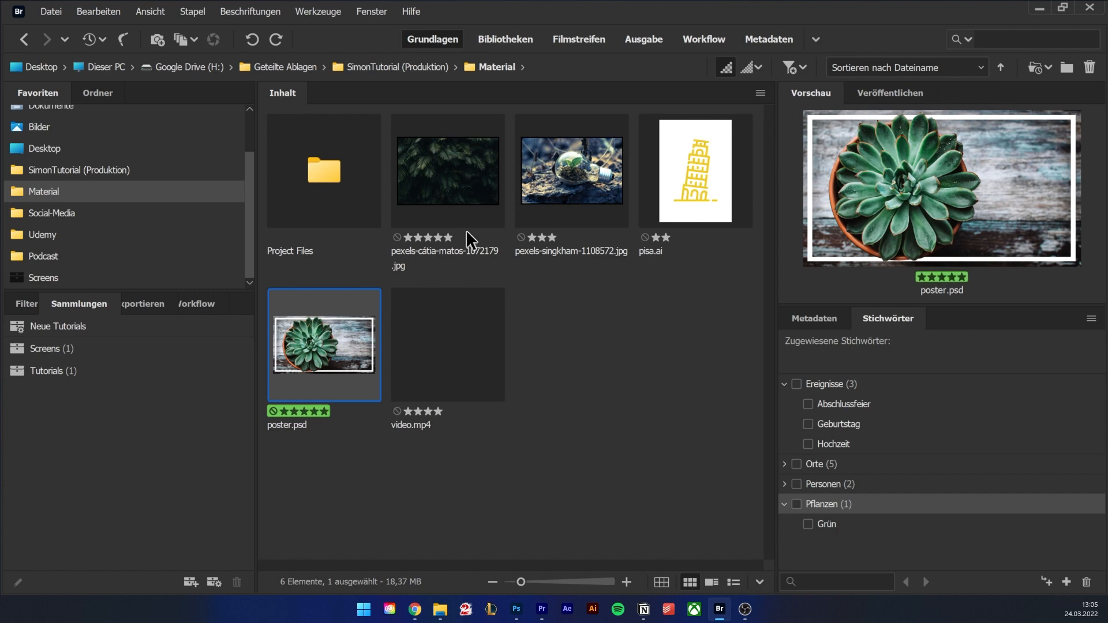
- Apply the yellow Zweite Wahl label to the dark leaves and light bulb images together, and clear the selection
left_click(459, 181)
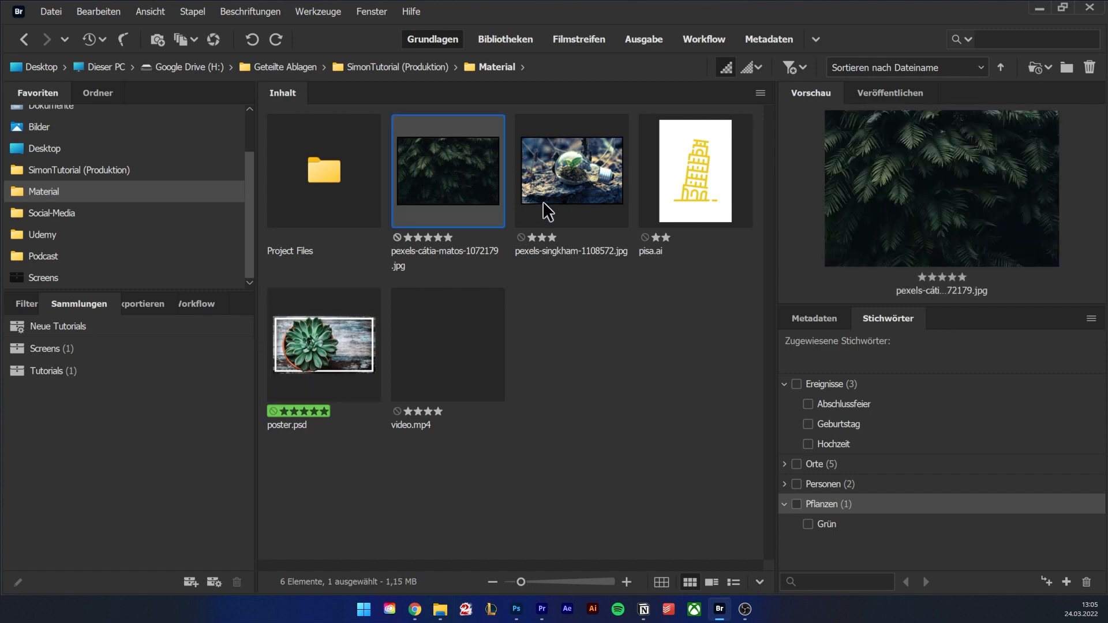
left_click(586, 171, "ctrl")
left_click(252, 10)
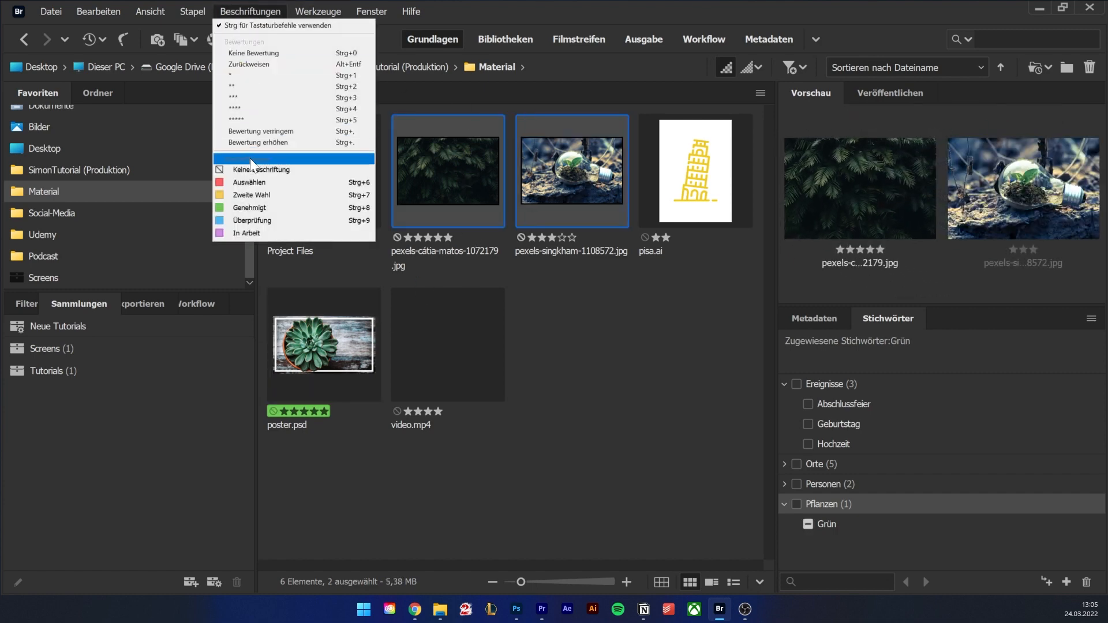
left_click(254, 196)
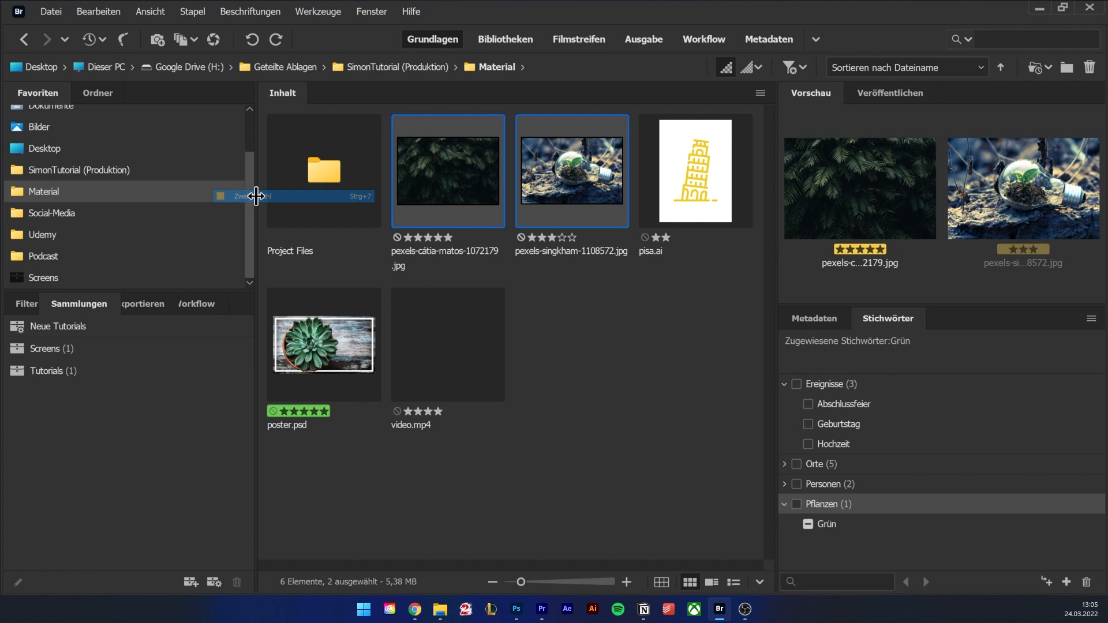
left_click(622, 324)
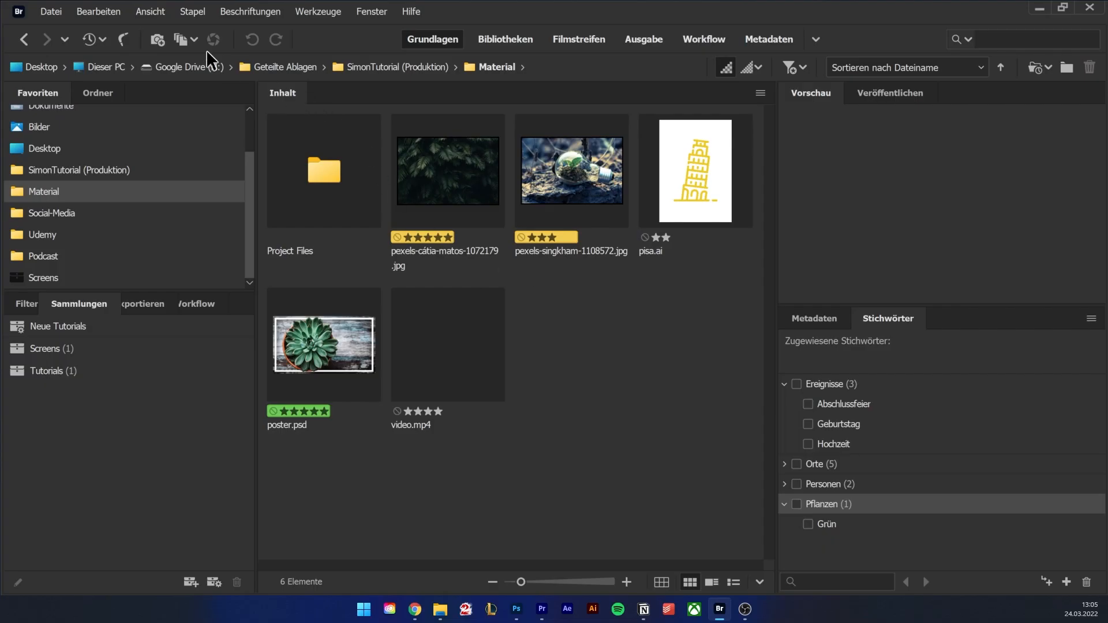
- Open the Foto-Downloader and choose F:\<Kamera oder Kartenleser> as the photo source
left_click(165, 38)
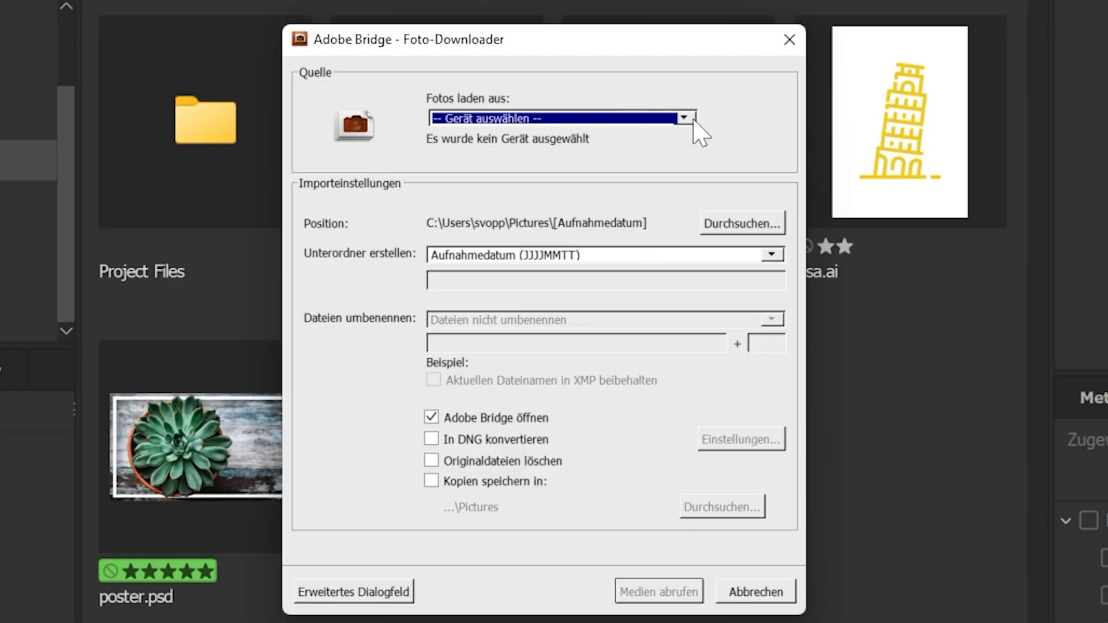
left_click(693, 119)
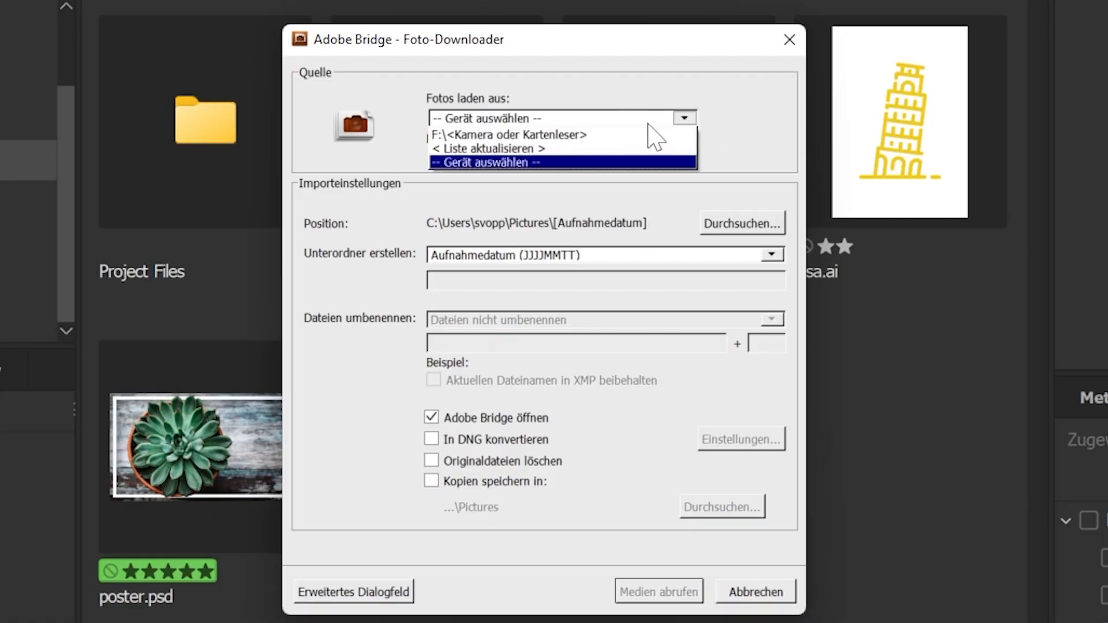
left_click(520, 131)
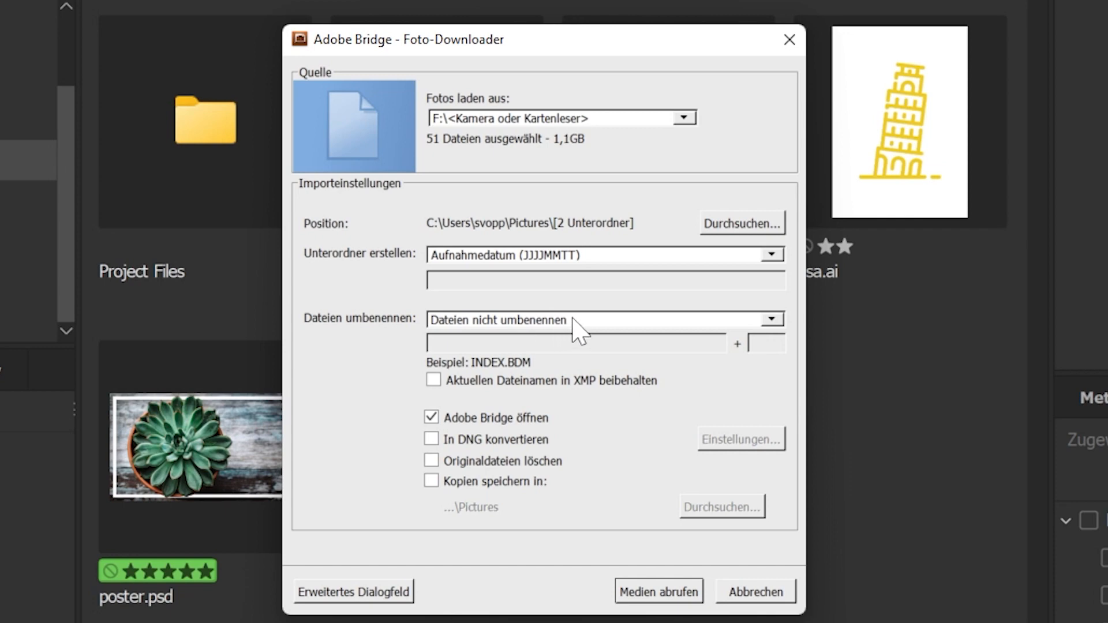
- Enable DNG conversion for the import, review its conversion settings without changes, and enable saving copies in ...\Pictures
left_click(432, 440)
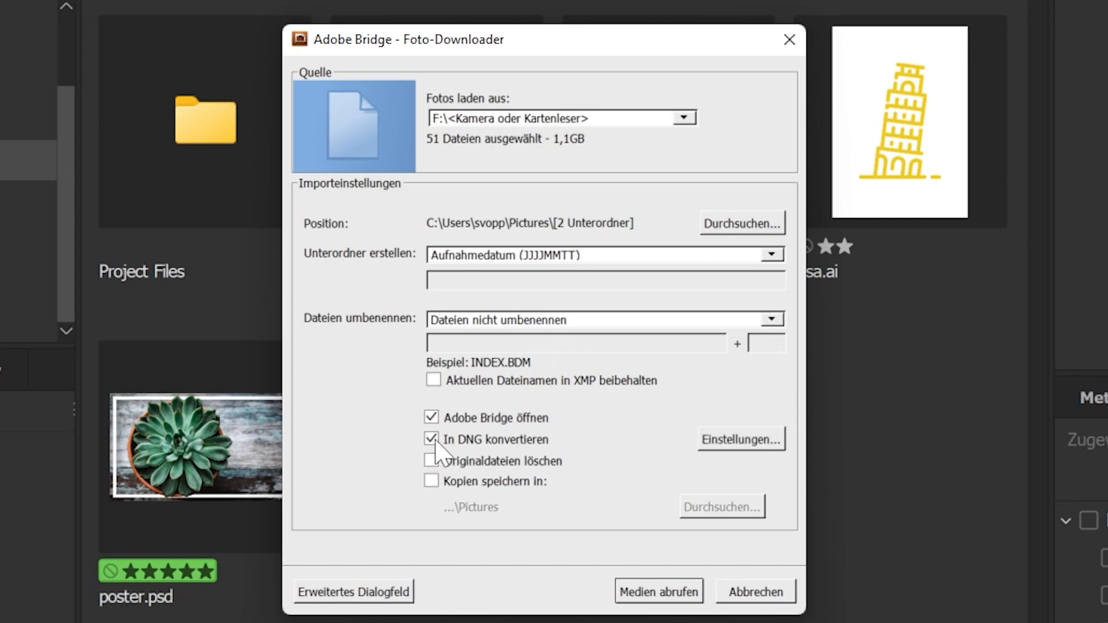
left_click(728, 440)
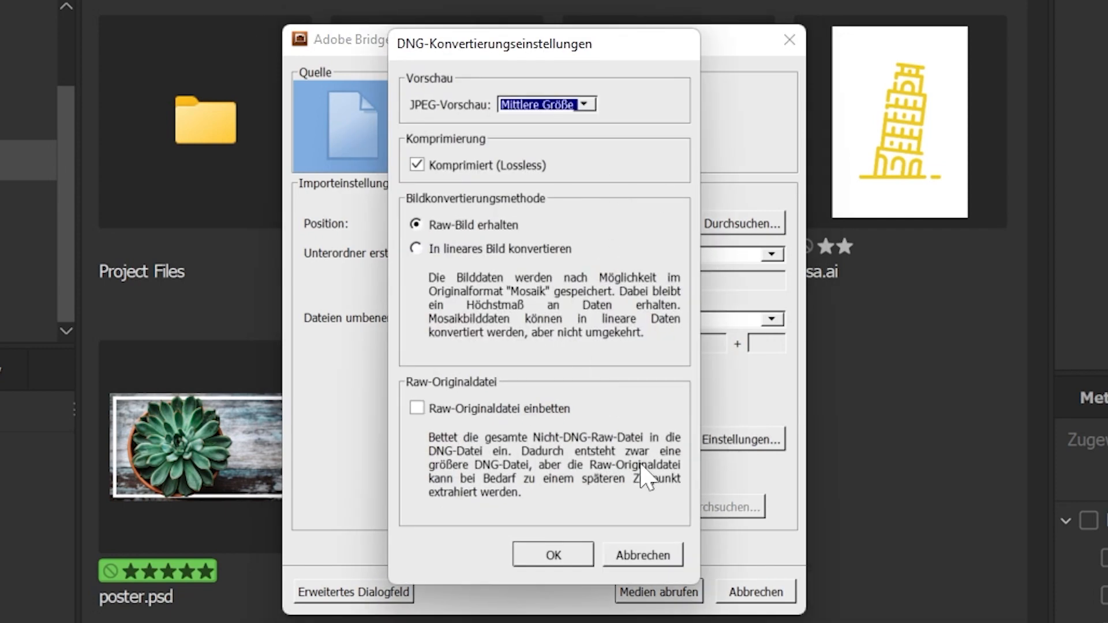
left_click(640, 557)
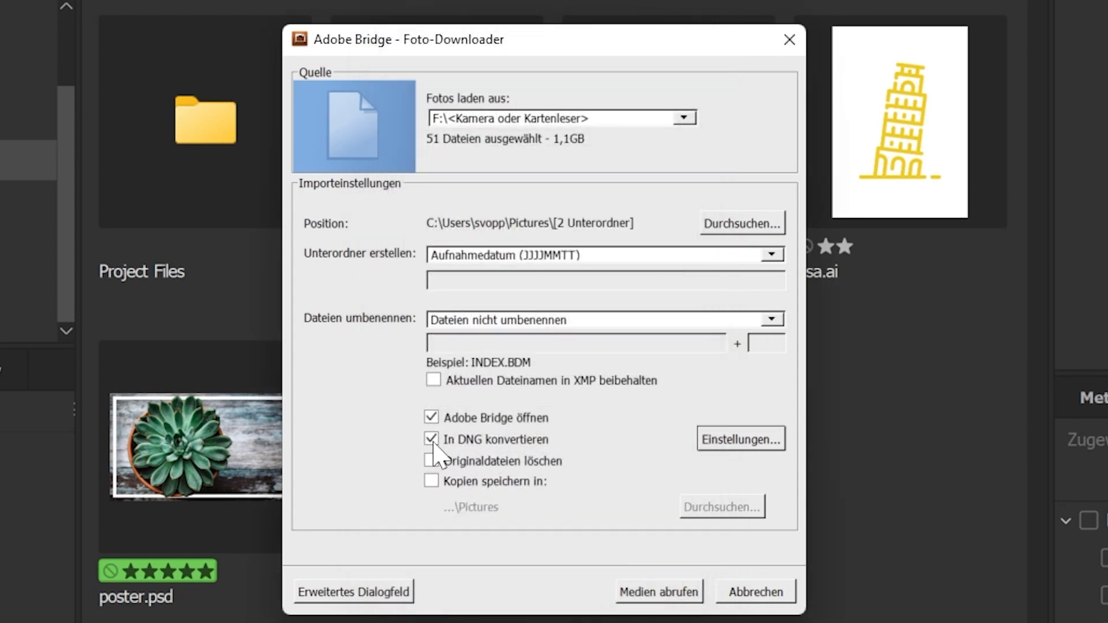
left_click(442, 486)
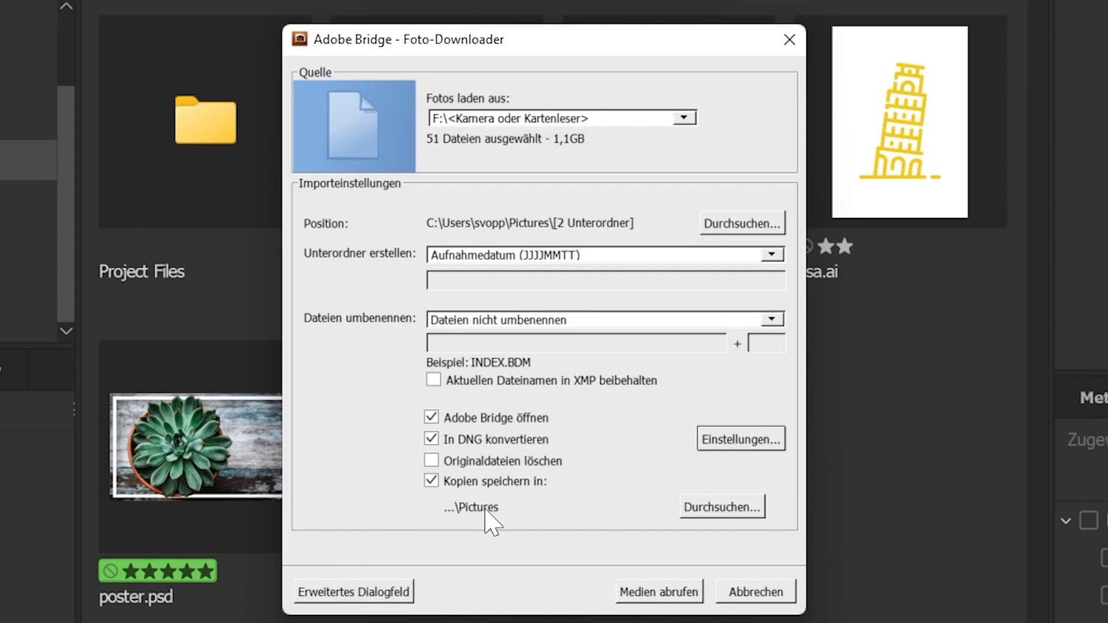
- Disable saving copies and DNG conversion, and exclude _DSC7603.ARW from the import in the advanced downloader dialog
left_click(432, 482)
left_click(432, 440)
left_click(378, 594)
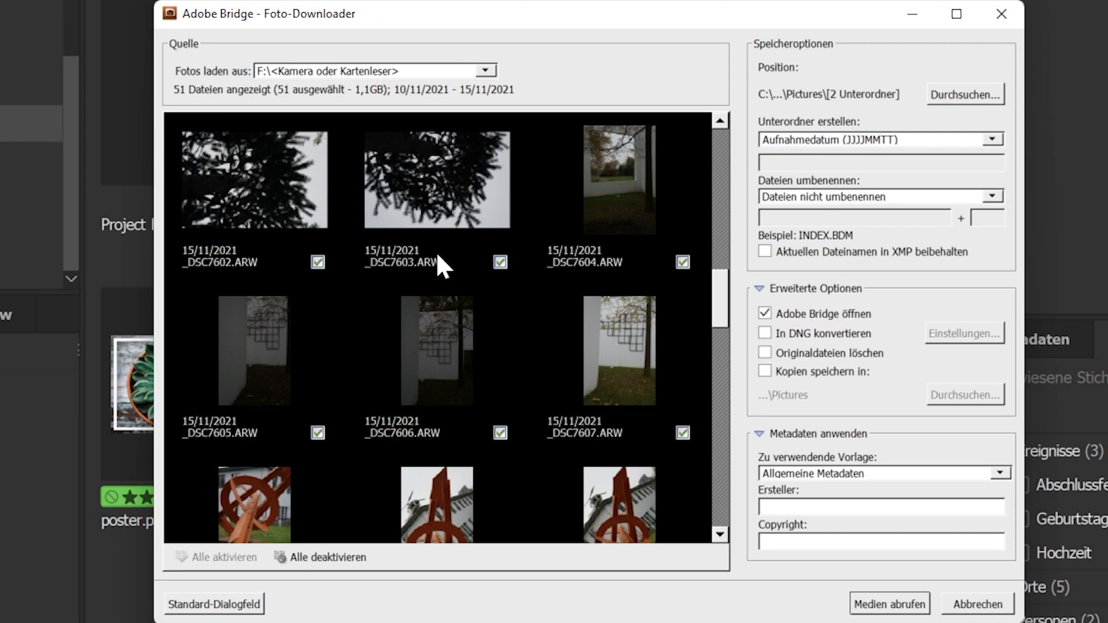
left_click(500, 264)
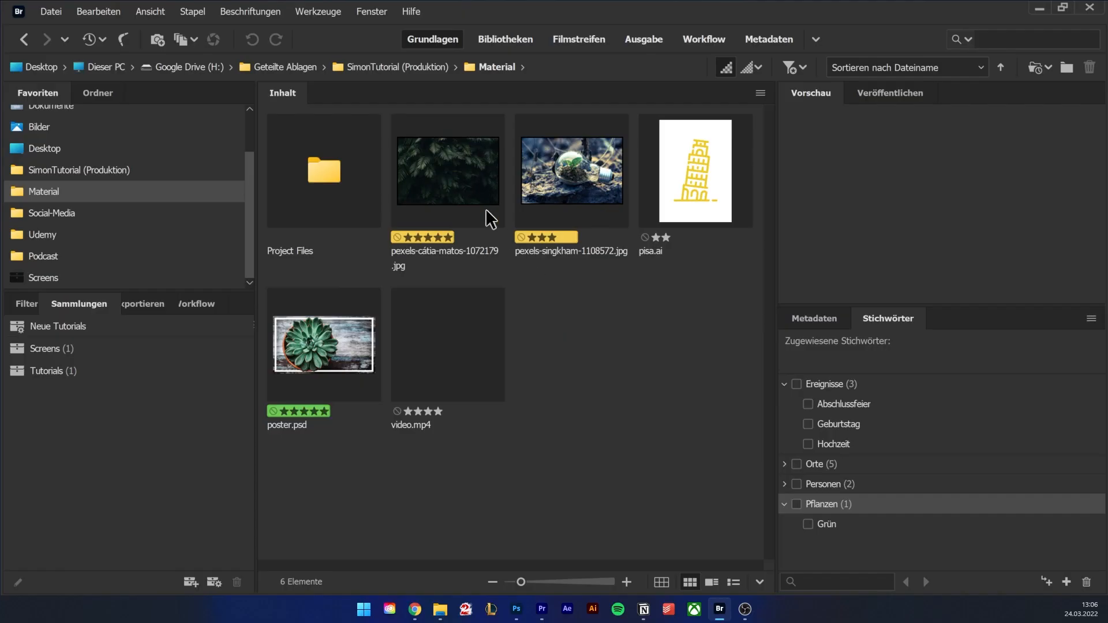
- Select the dark leaves image and review the publishing options for Adobe Portfolio and Adobe Stock Contributor
left_click(486, 209)
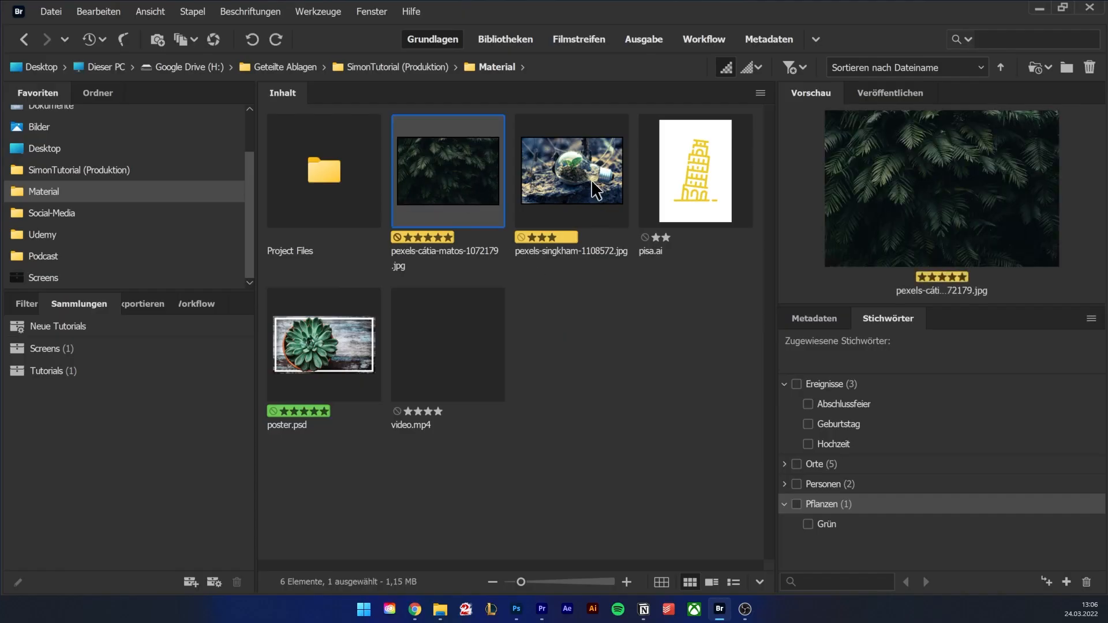
left_click(881, 92)
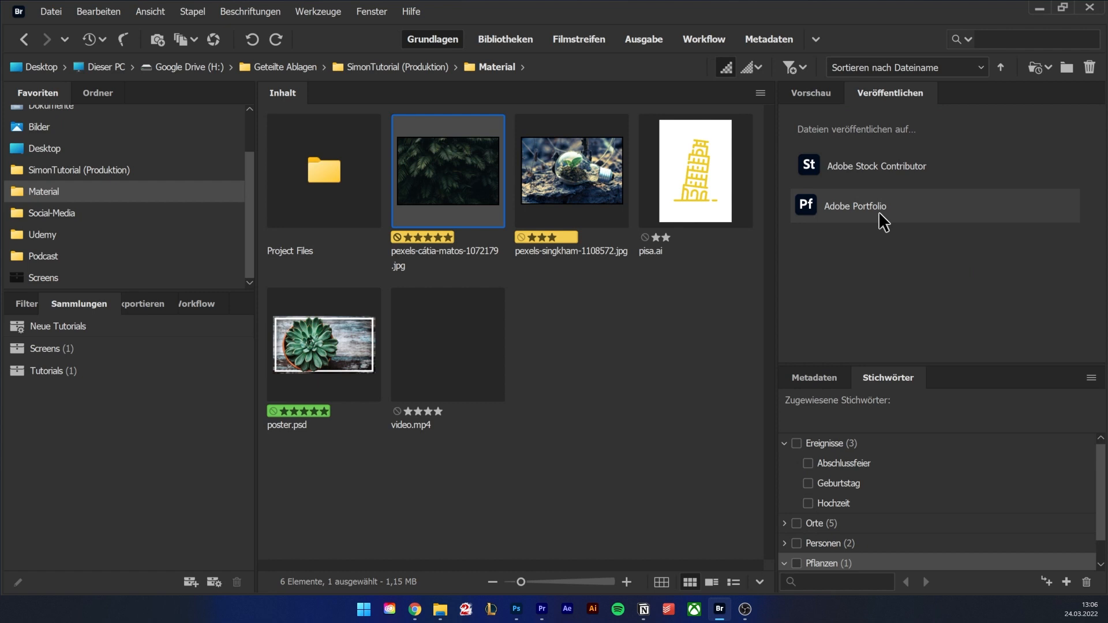
left_click(892, 213)
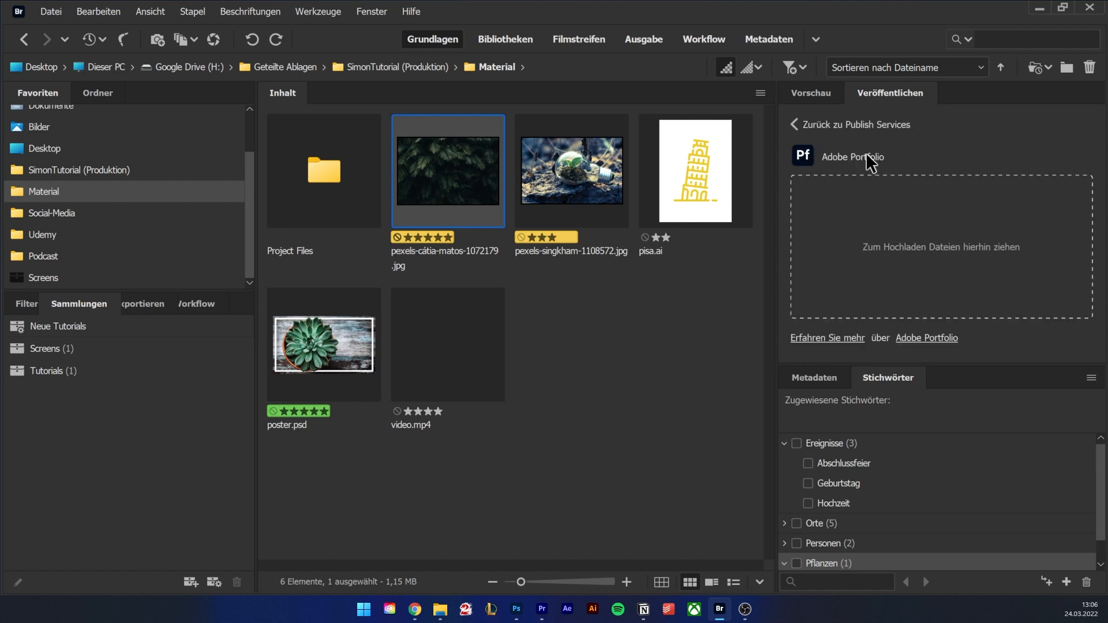
left_click(795, 124)
left_click(921, 169)
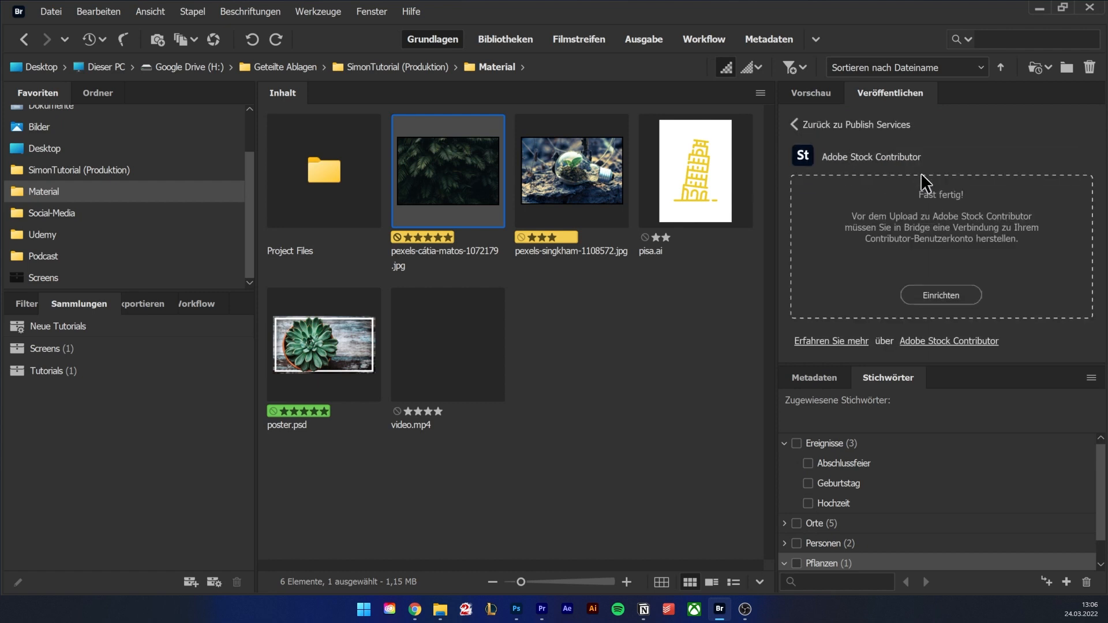
left_click(794, 124)
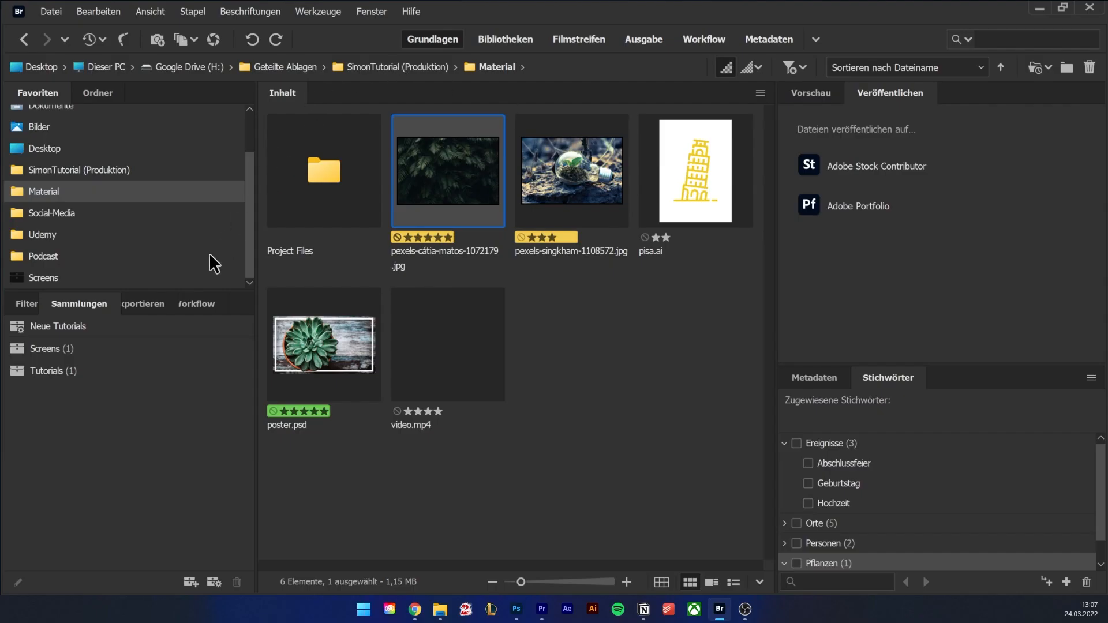
- Review the export presets and the Benutzerdefinierter Export settings for the dark leaves image
left_click(151, 306)
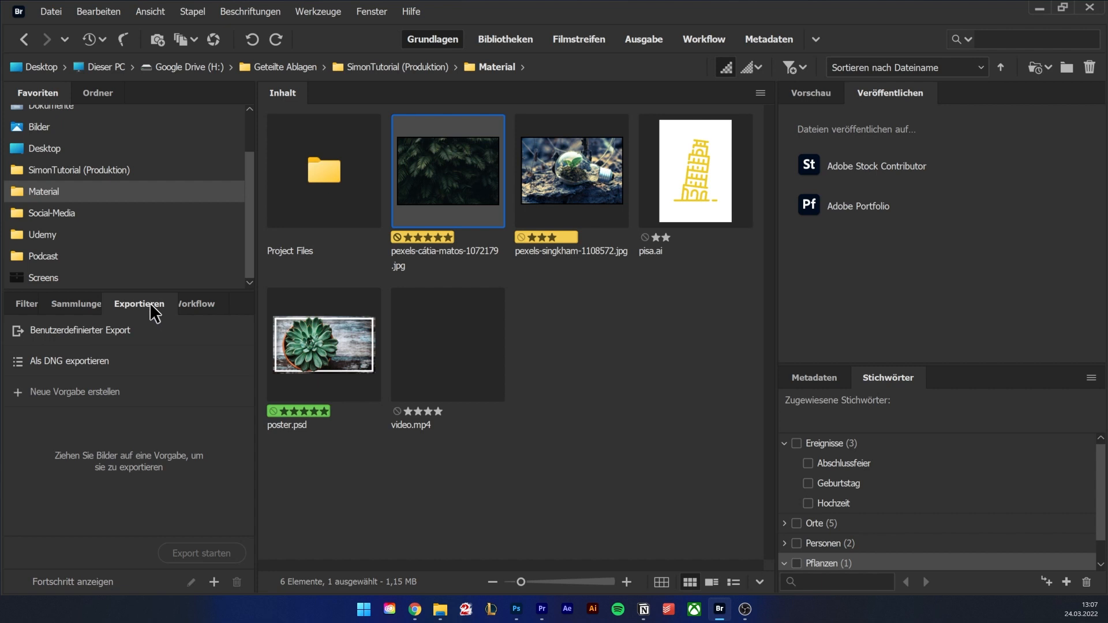
right_click(426, 157)
mouse_move(514, 465)
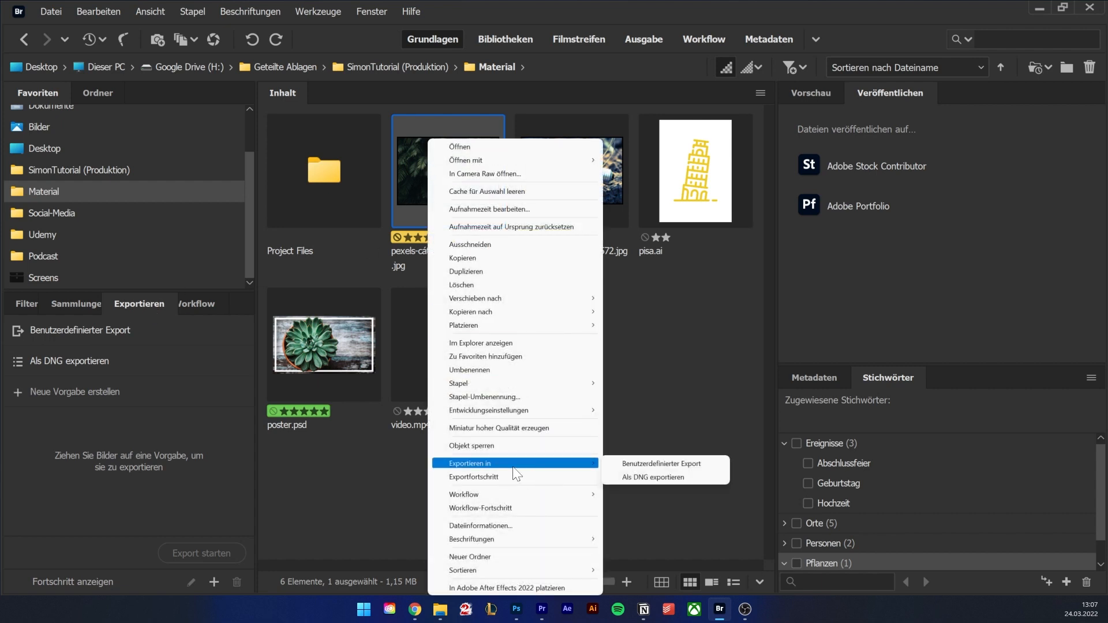
left_click(119, 451)
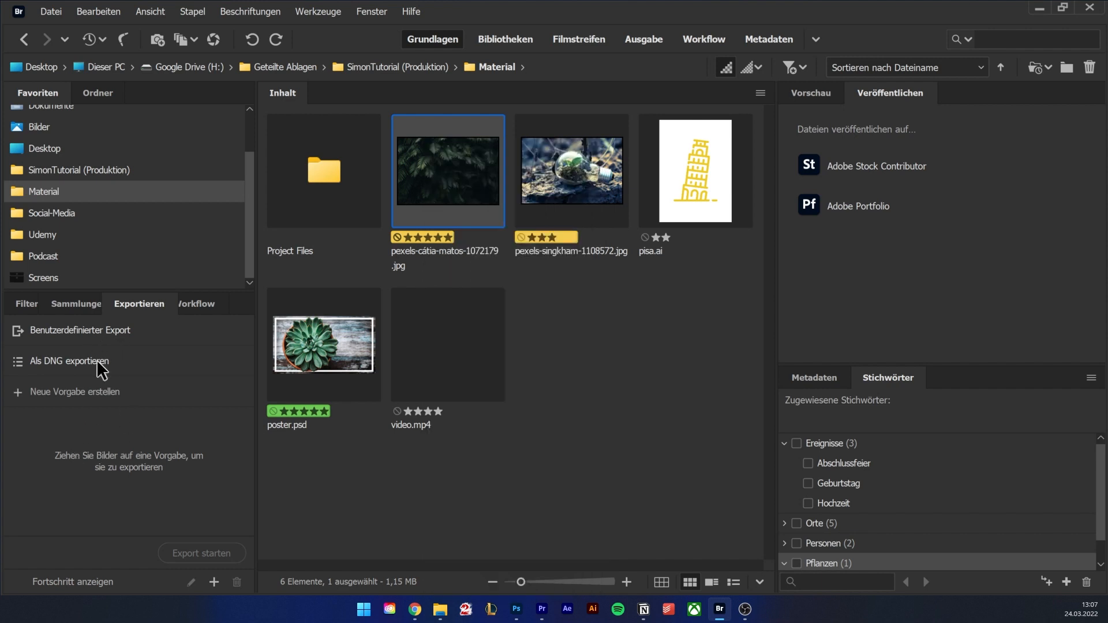
left_click(113, 333)
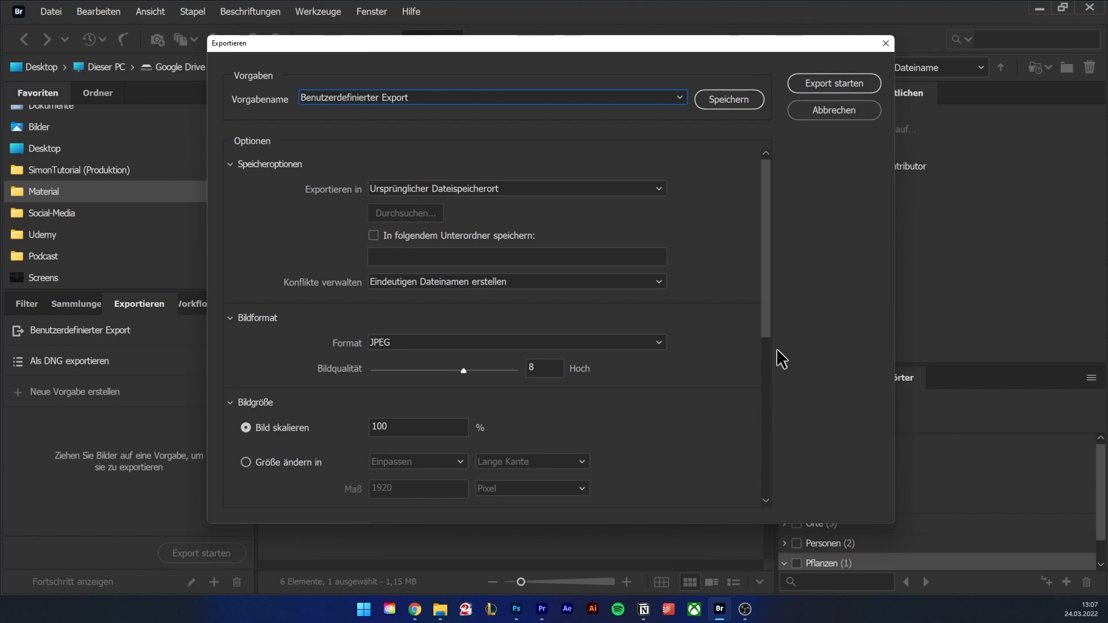
left_click_drag(761, 316, 770, 505)
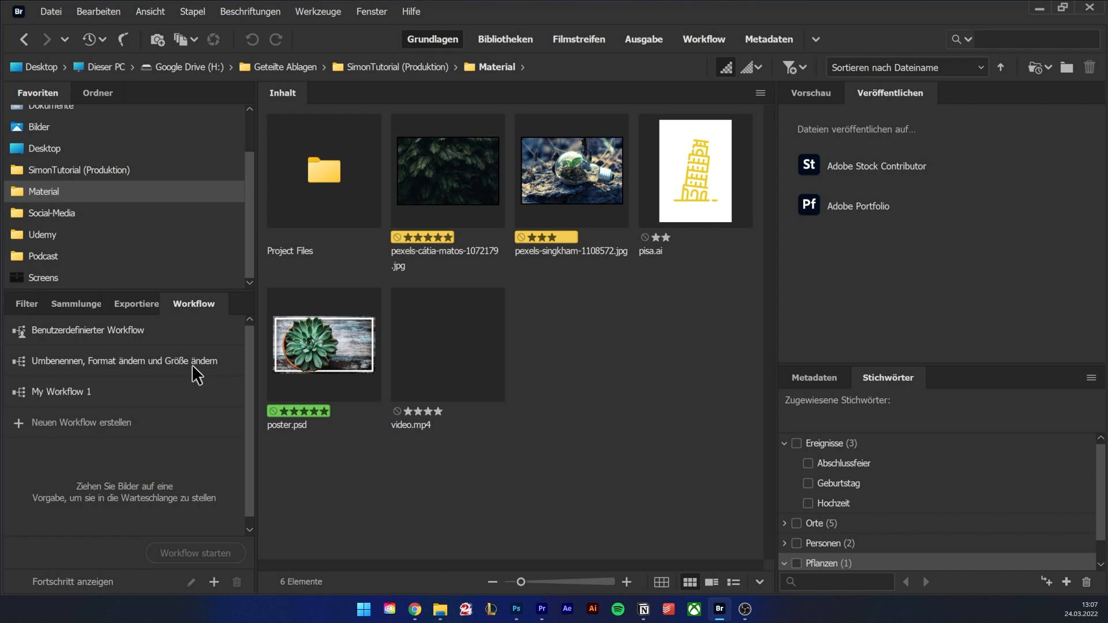
- Look at the existing workflow presets, select the light bulb image, and create a new workflow preset
left_click(723, 184)
left_click(133, 366)
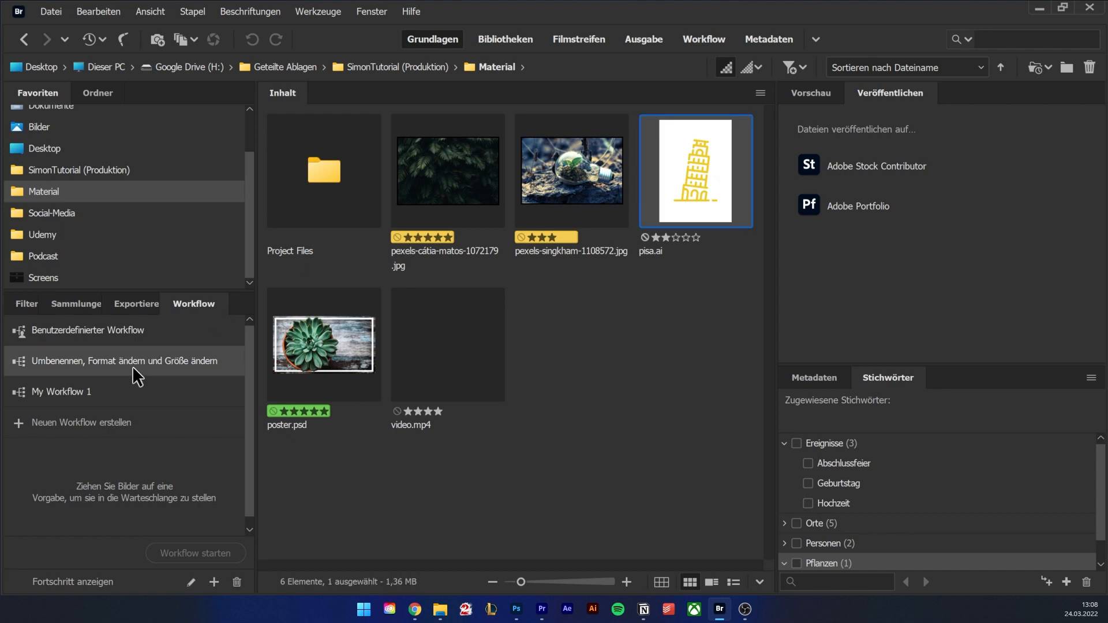
left_click(570, 193)
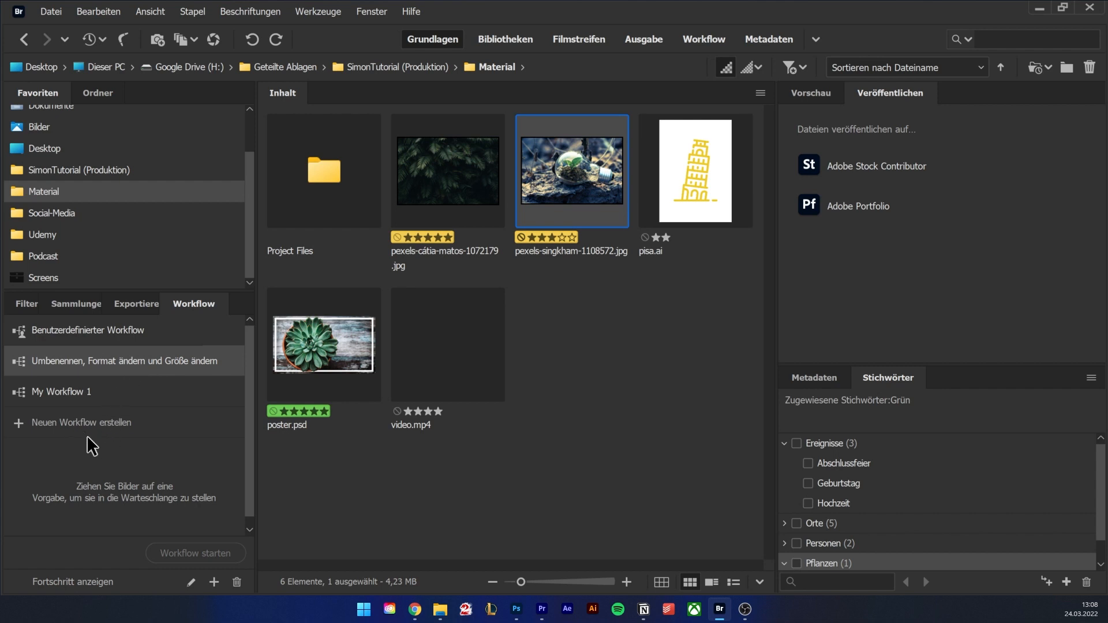
left_click(71, 422)
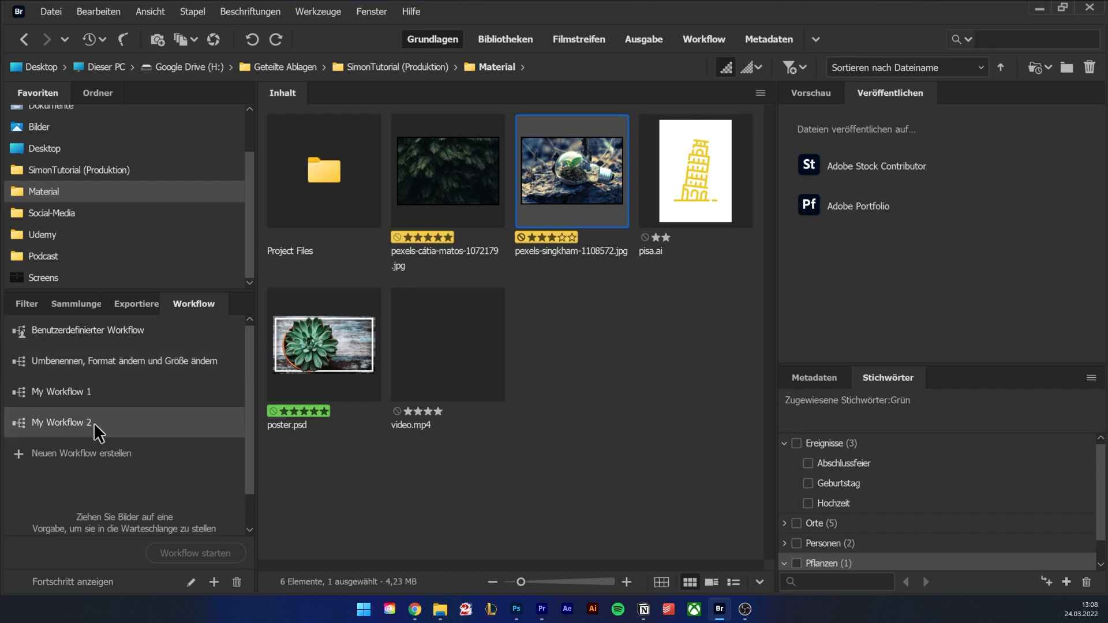
- Switch to the Workflow workspace and show the tasks of the Umbenennen, Format ändern und Größe ändern preset
left_click(714, 39)
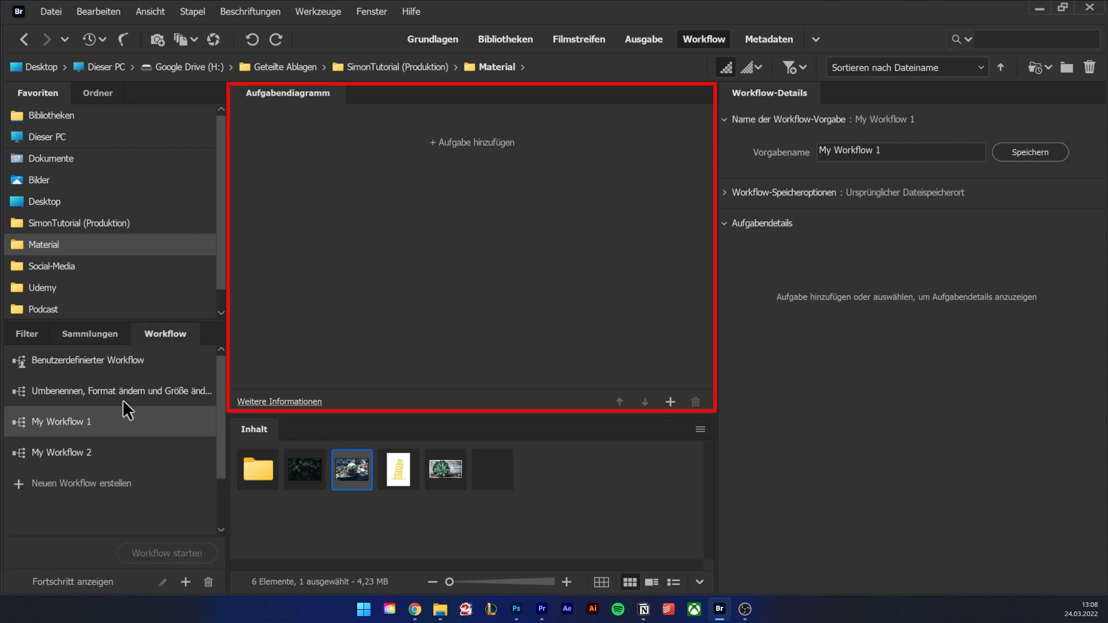
left_click(127, 397)
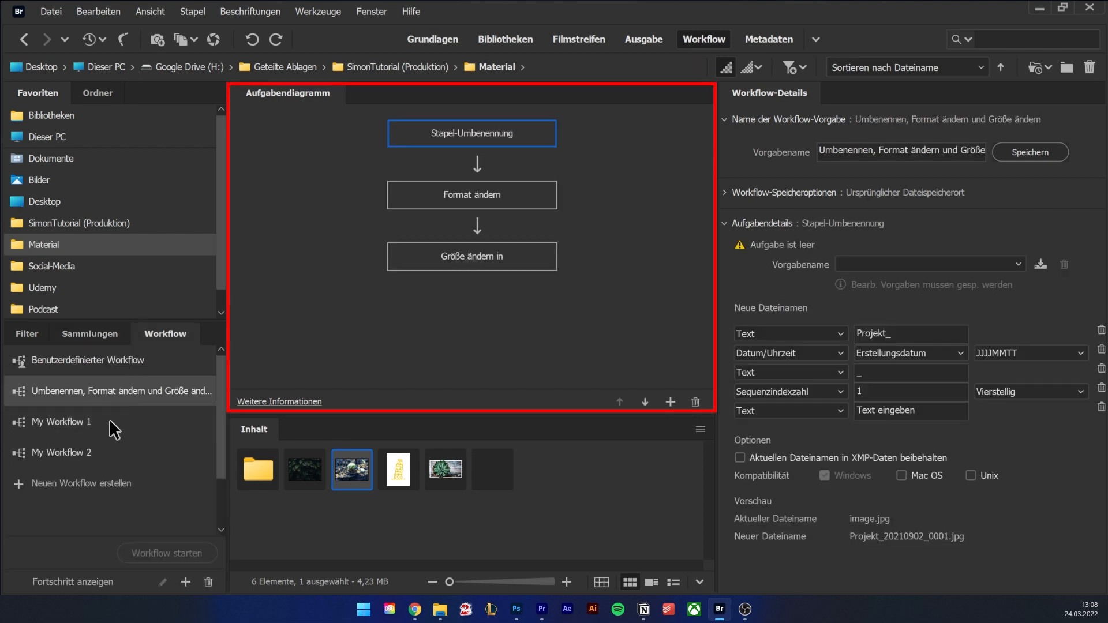
- Add the tasks Stapel-Umbenennung, Größe ändern in and Format ändern, in that order, to the My Workflow 1 preset
left_click(109, 421)
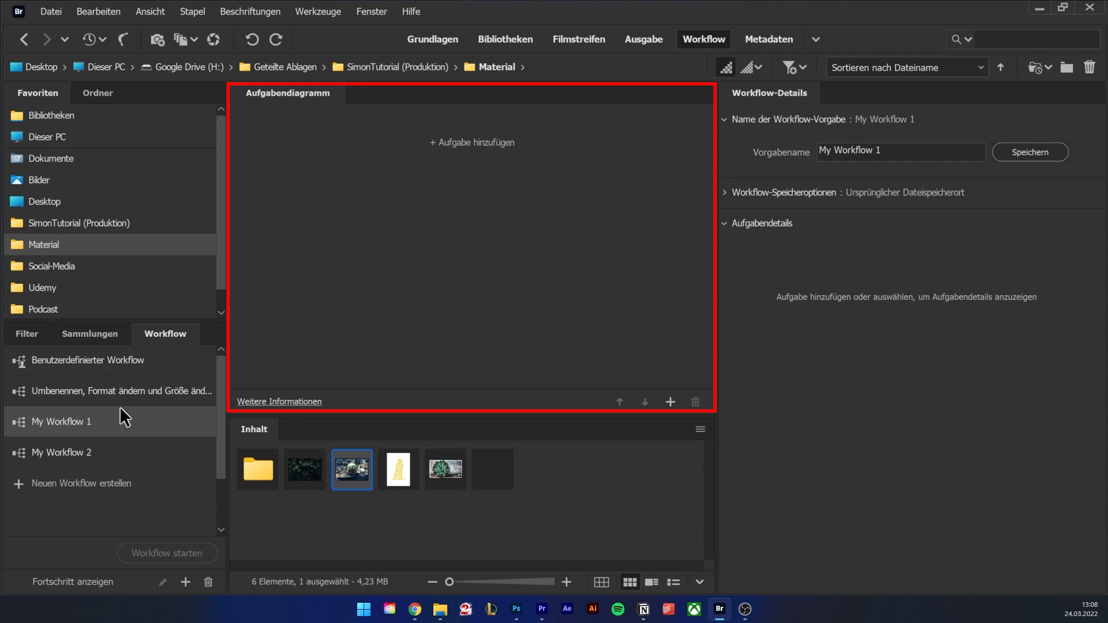
left_click(119, 395)
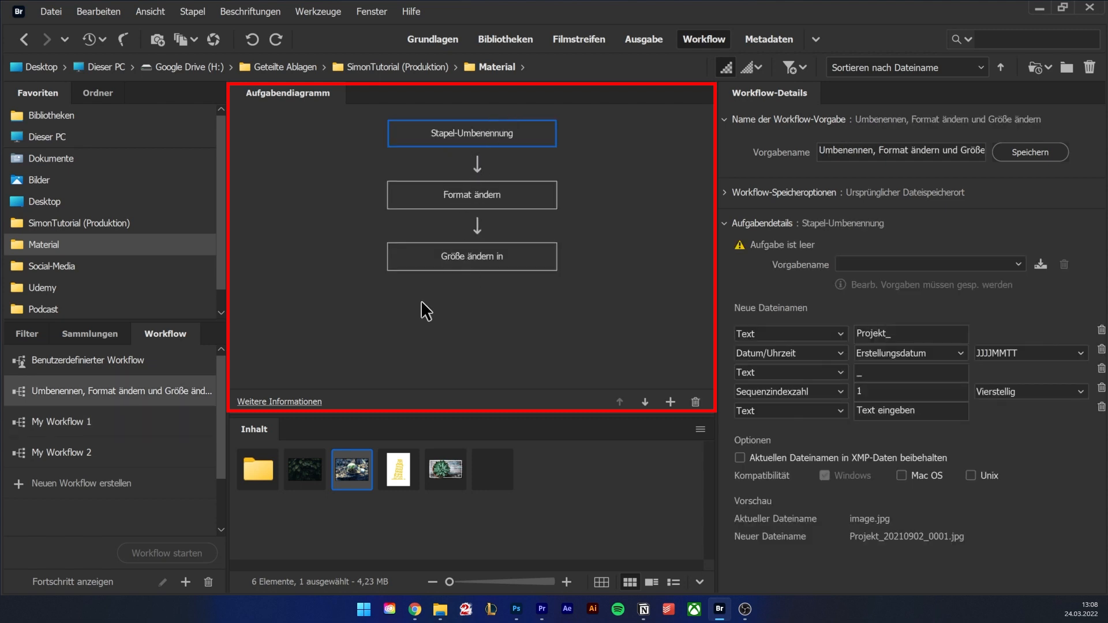
left_click(116, 420)
left_click(670, 402)
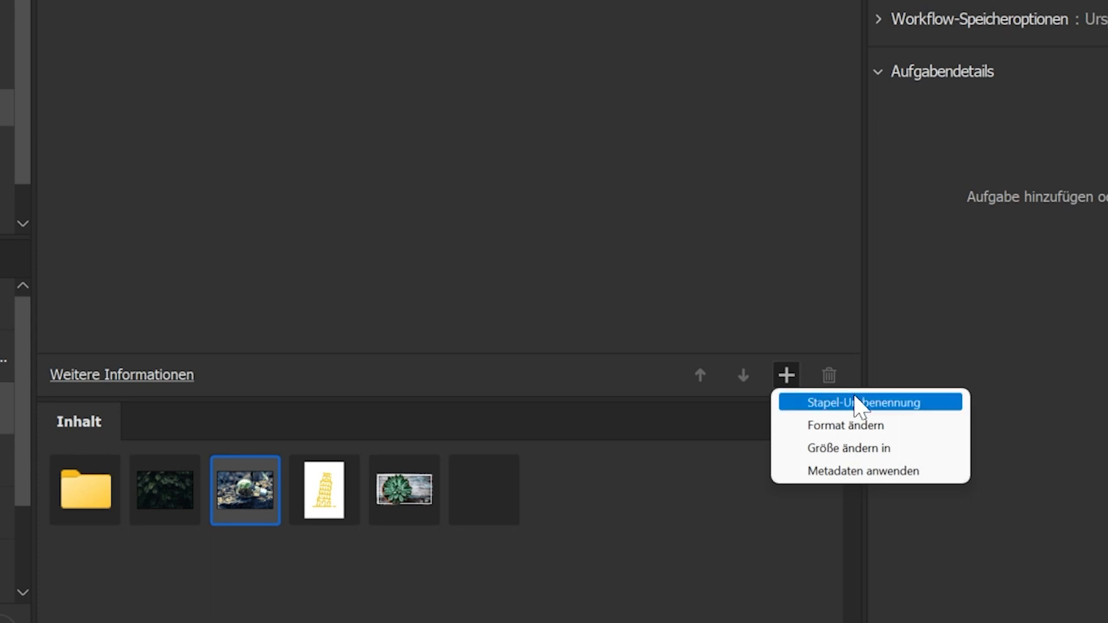
left_click(851, 401)
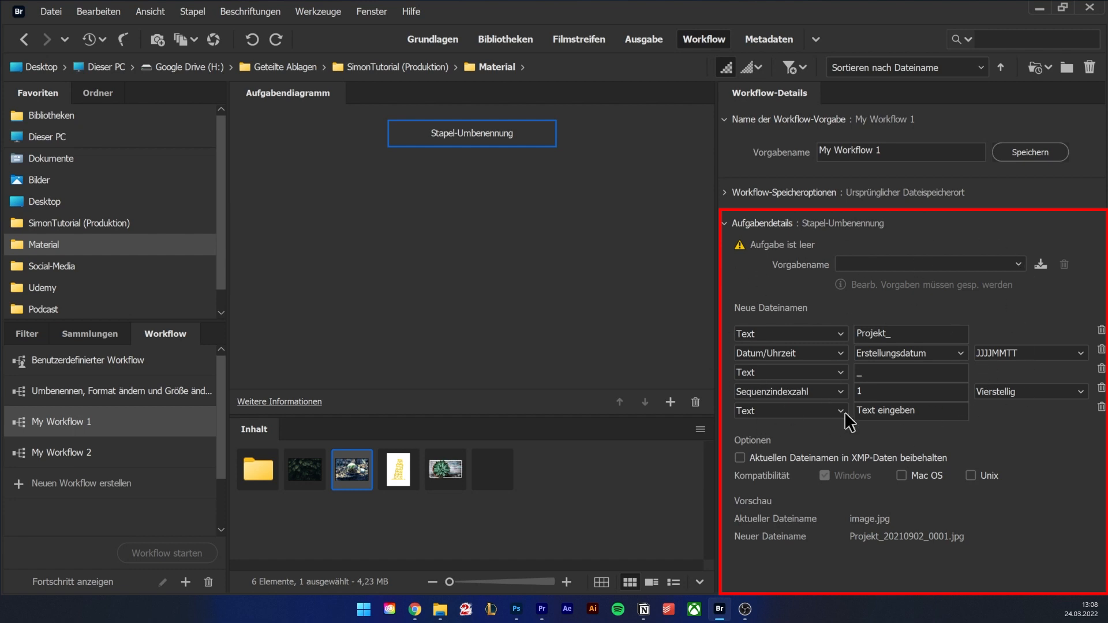
left_click(670, 402)
left_click(698, 448)
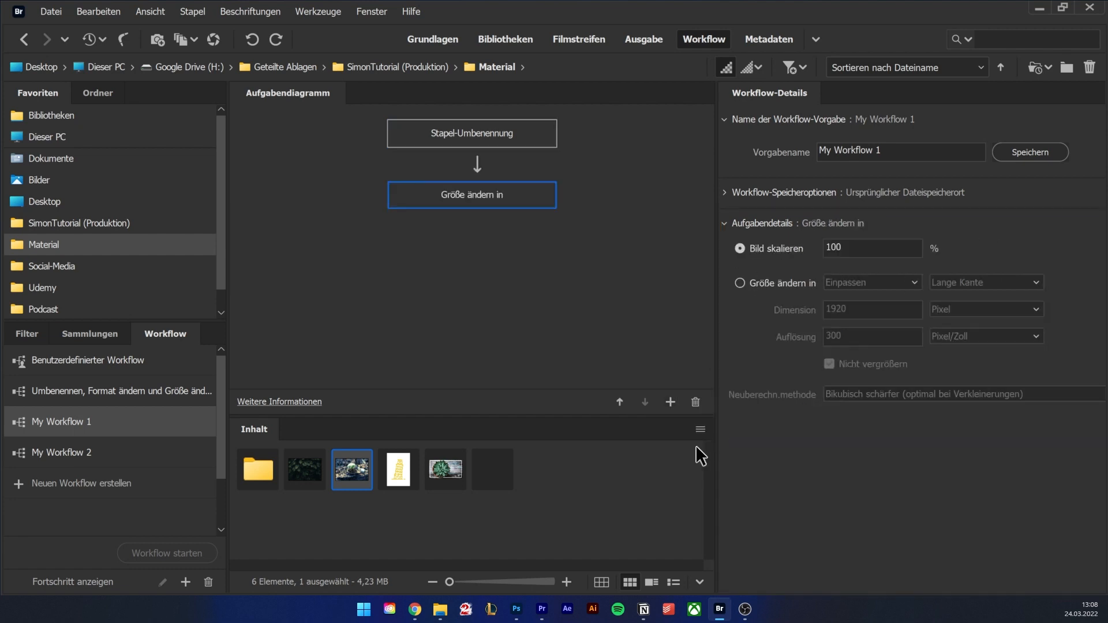
left_click(670, 402)
left_click(701, 432)
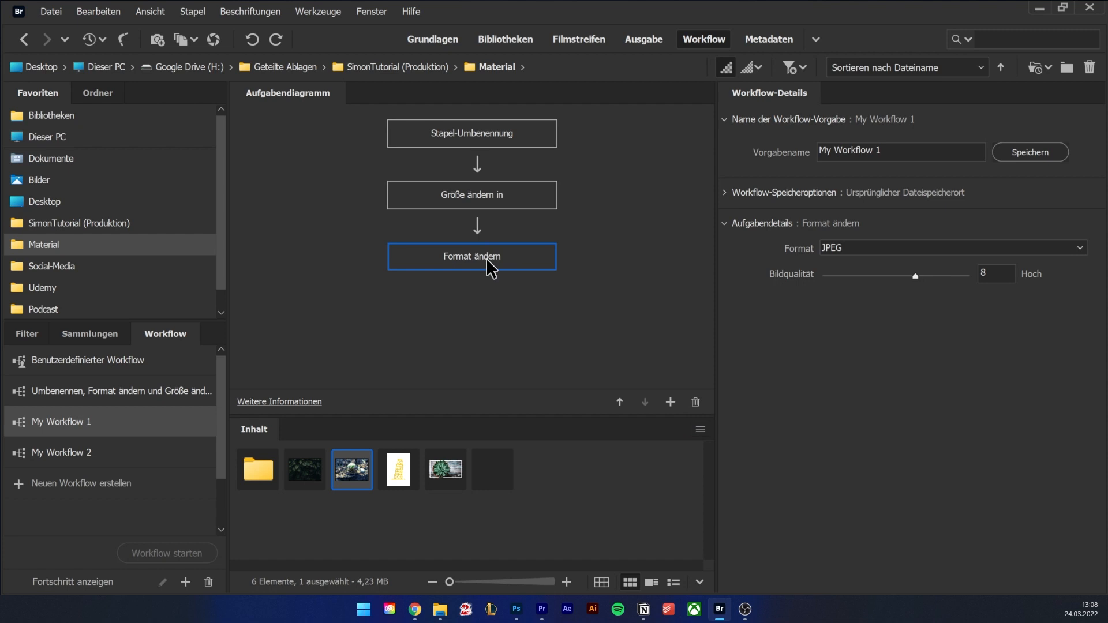
- Try reordering the tasks by moving Format ändern above Größe ändern in and back below it
left_click(619, 401)
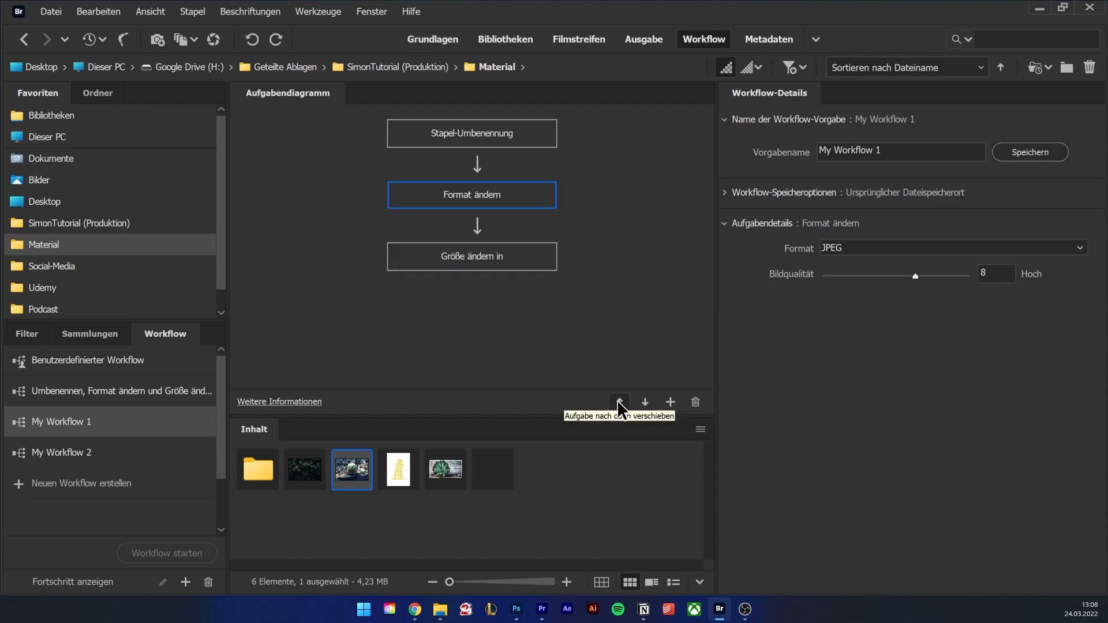
left_click(639, 402)
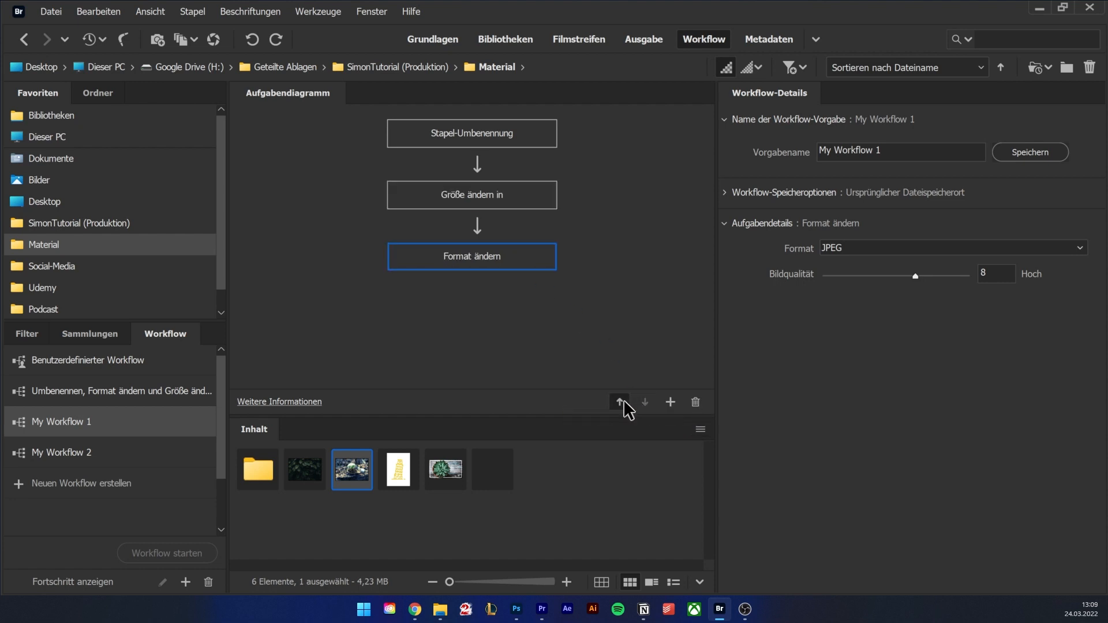
left_click(620, 401)
left_click(646, 402)
- Review the Stapel-Umbenennung details, the preset name and the Workflow-Speicheroptionen of My Workflow 1
left_click(520, 133)
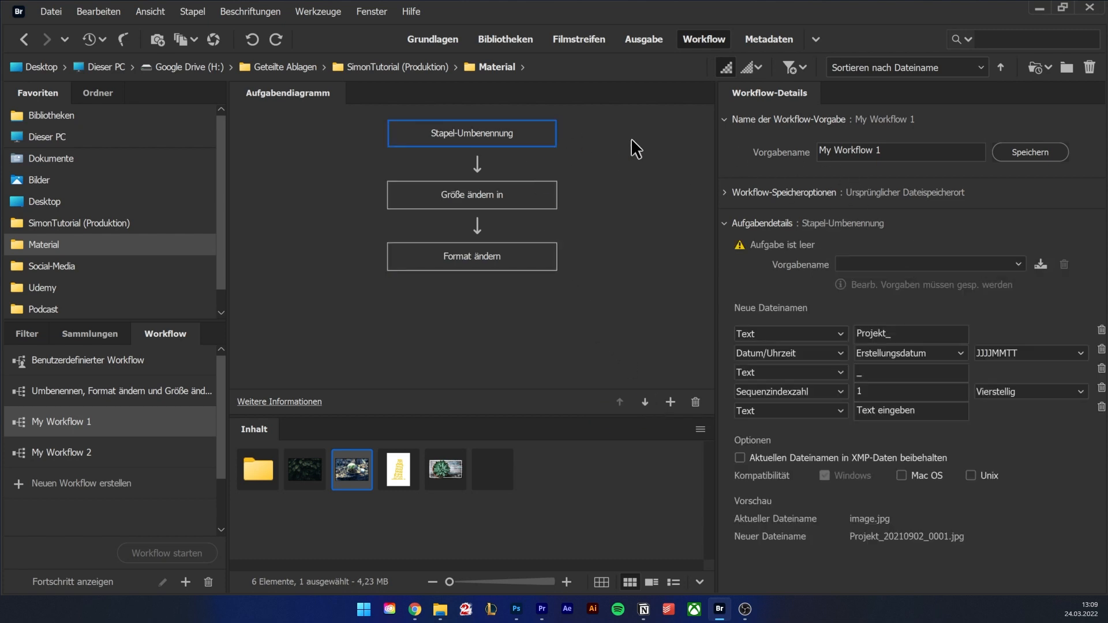
left_click_drag(916, 150, 796, 152)
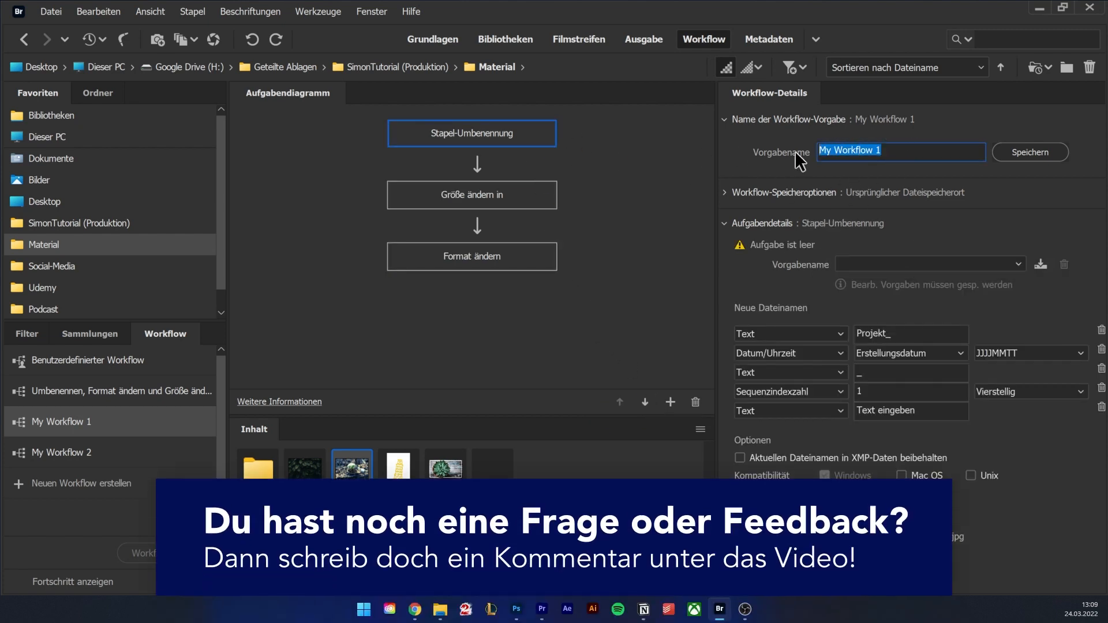
left_click(888, 150)
left_click(724, 192)
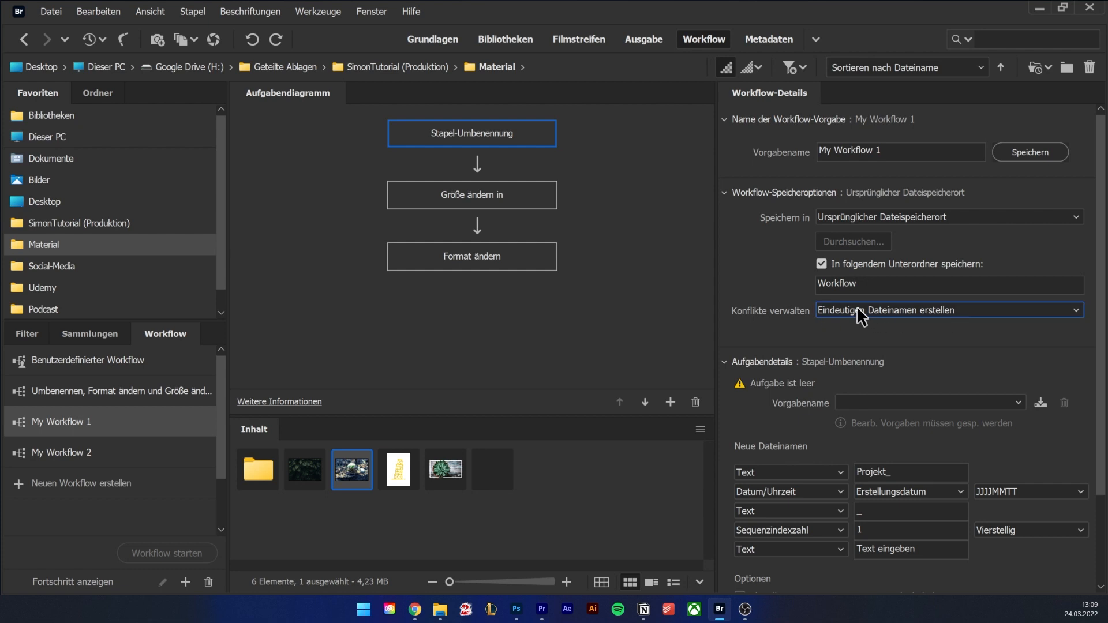
- Return to the Grundlagen workspace and run My Workflow 1 on the light bulb image
key("ctrl+F1")
right_click(564, 175)
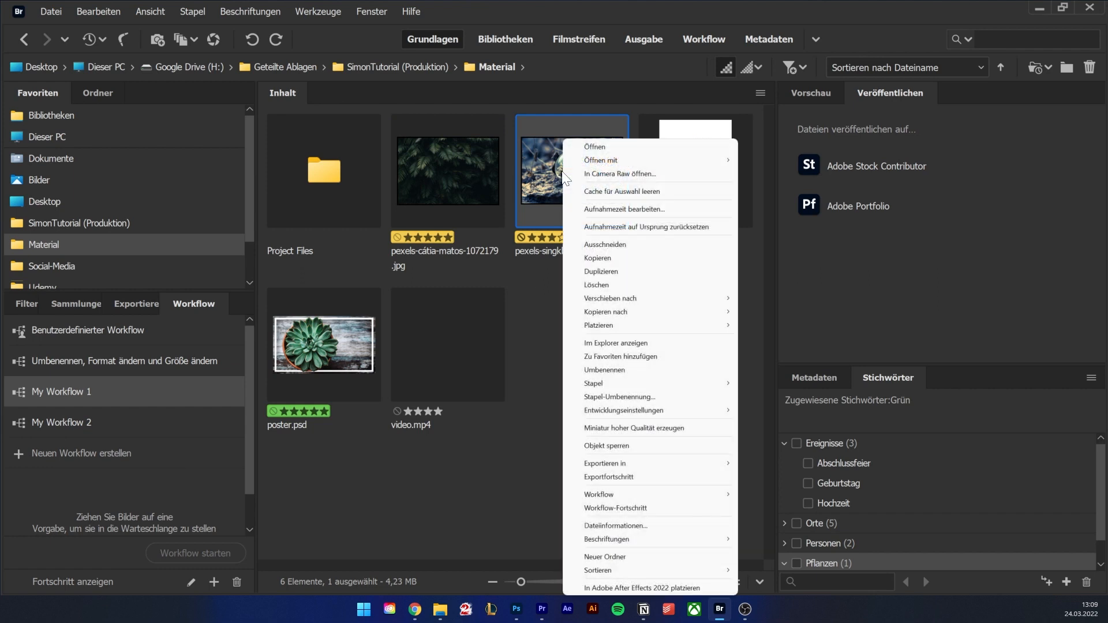
mouse_move(669, 498)
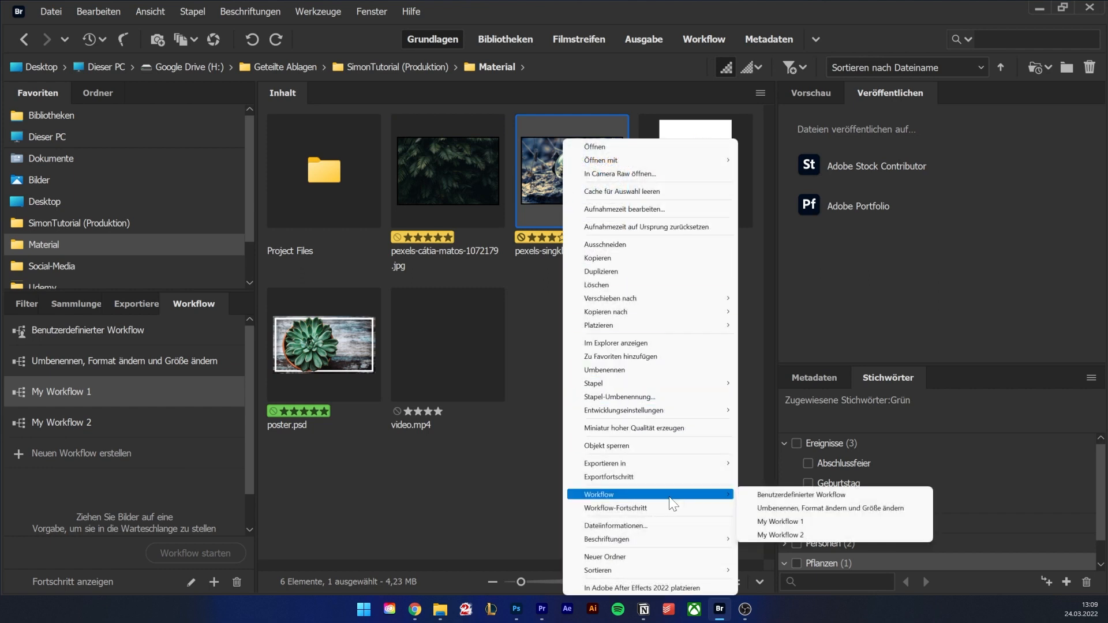
left_click(800, 522)
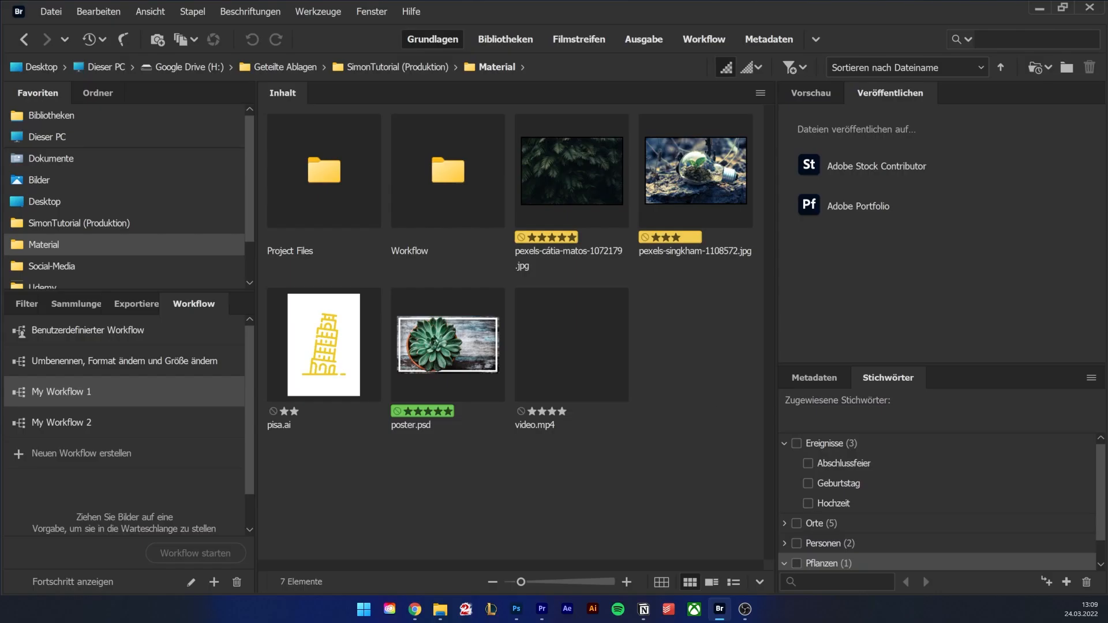
- Try docking the Inhalt panel beside Vorschau and Veröffentlichen, and return it to the central area
left_click_drag(277, 88, 303, 103)
left_click_drag(730, 142, 821, 97)
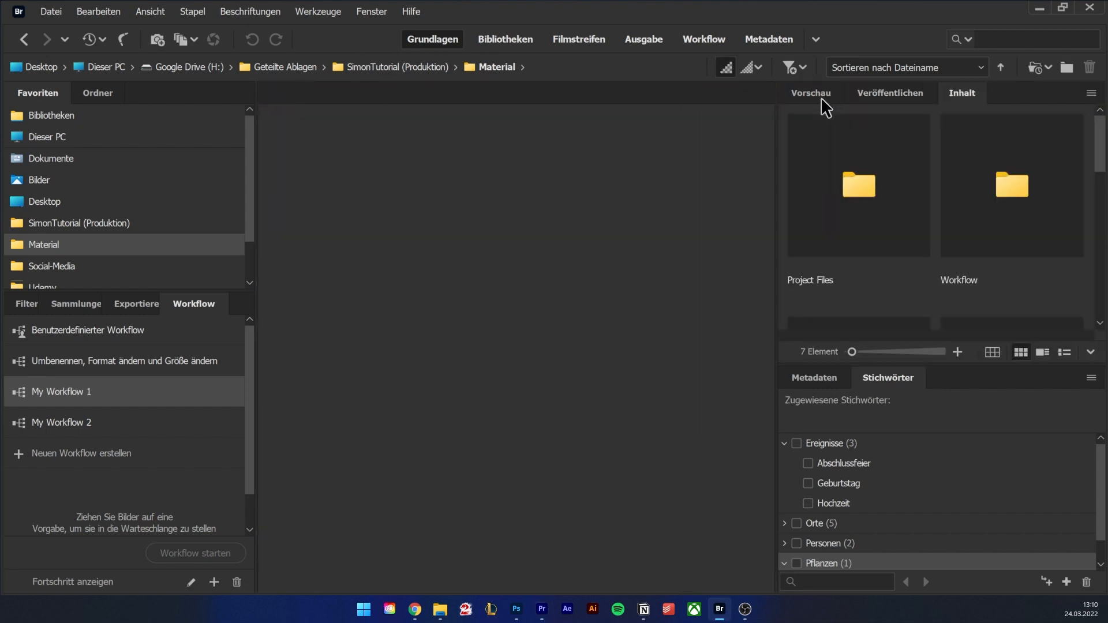
left_click_drag(961, 95, 357, 93)
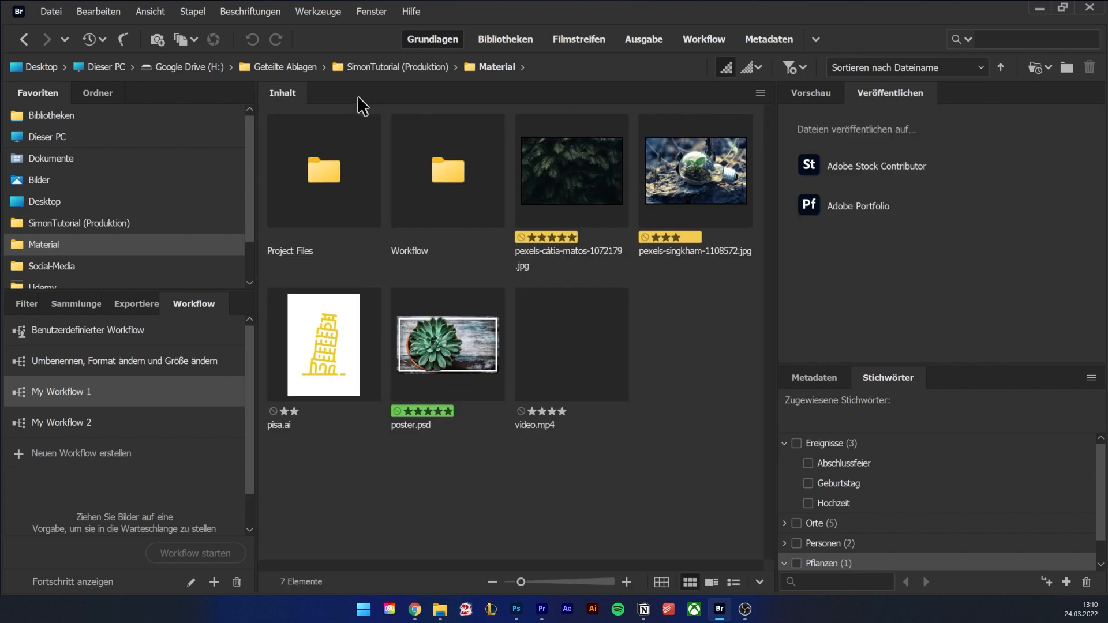
- Alternate between the Vorschau and Veröffentlichen panels and widen their column slightly
mouse_move(810, 95)
left_mouse_down()
mouse_move(874, 151)
mouse_move(741, 429)
mouse_move(915, 442)
mouse_move(853, 118)
mouse_move(809, 94)
left_mouse_up()
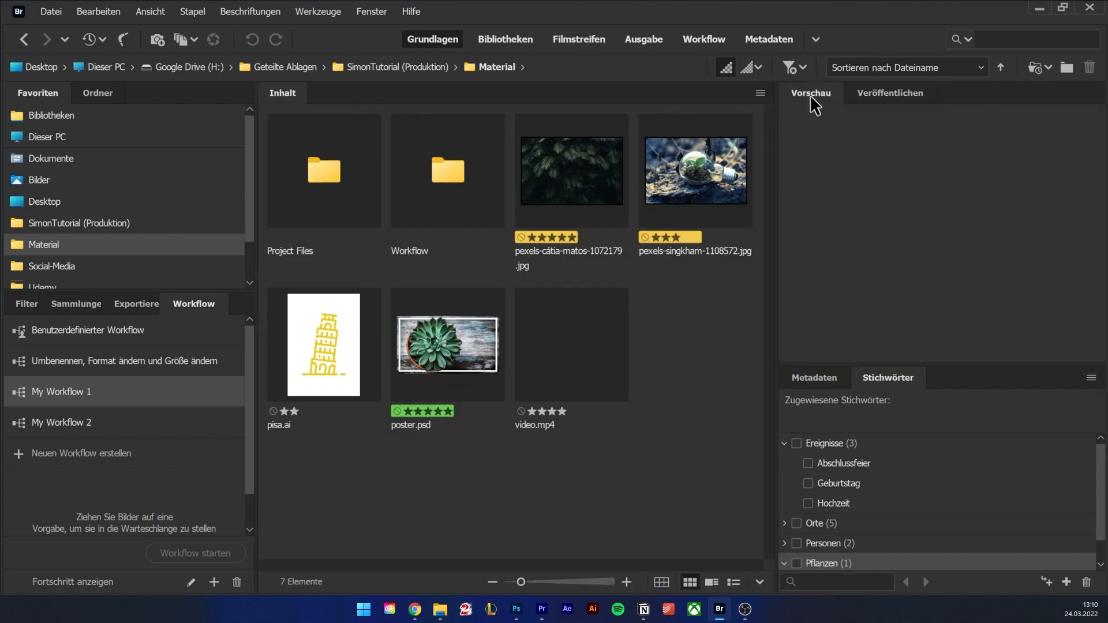
left_click(857, 94)
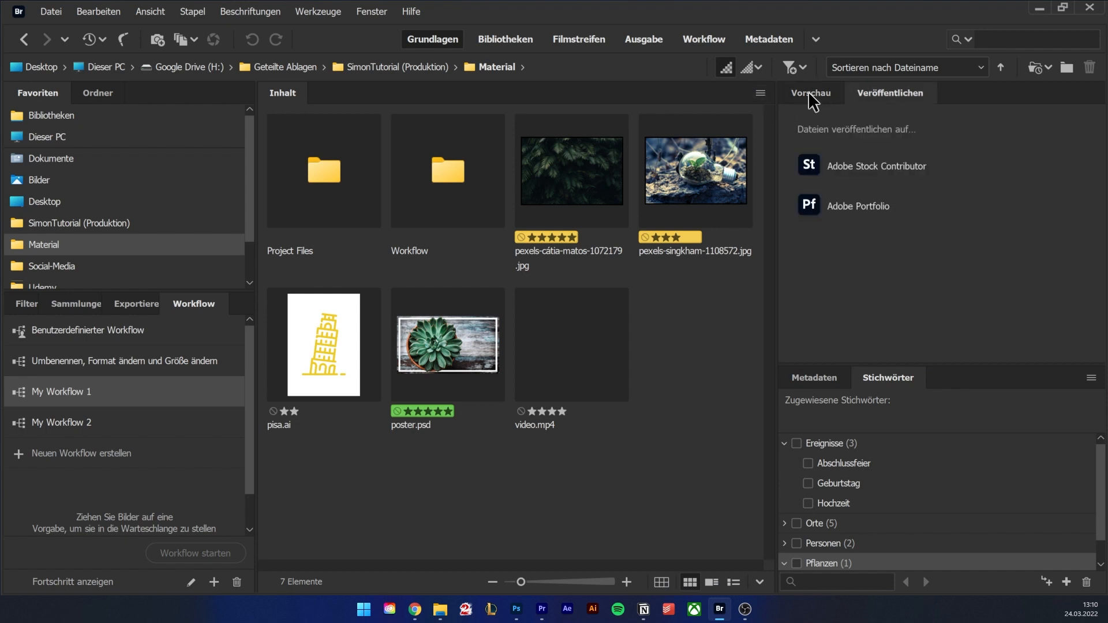
left_click(845, 94)
mouse_move(880, 369)
left_mouse_down()
mouse_move(951, 110)
mouse_move(980, 95)
mouse_move(916, 345)
mouse_move(893, 378)
left_mouse_up()
left_click(859, 94)
left_click(835, 94)
left_click_drag(775, 338, 752, 342)
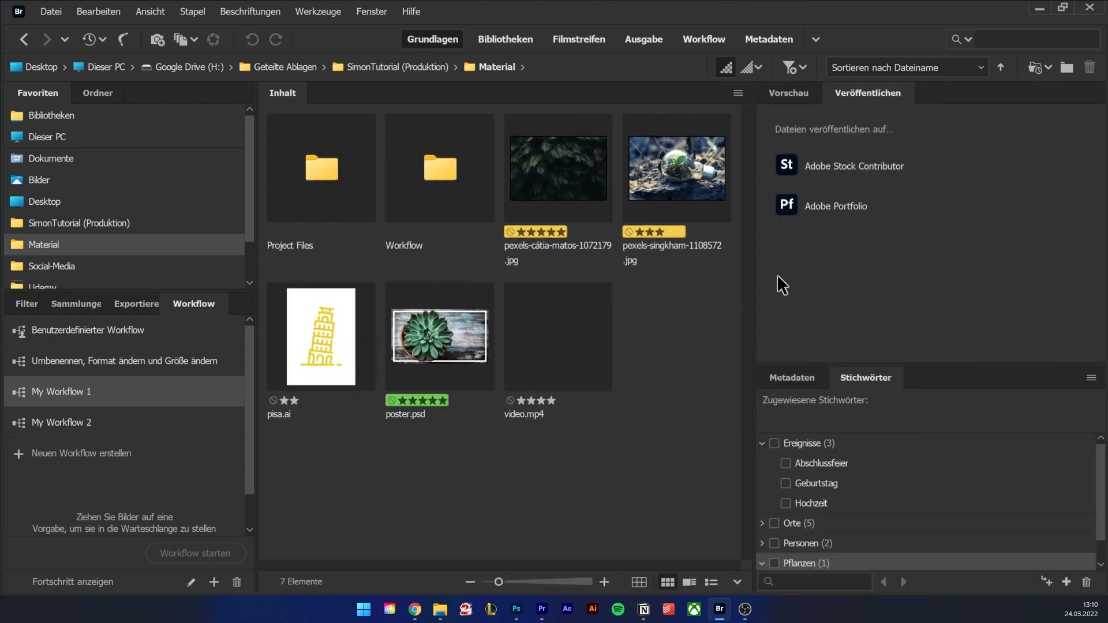
- Try the vertical and horizontal layouts for the Inhalt panel, finishing with Vertikales Layout
left_click(737, 93)
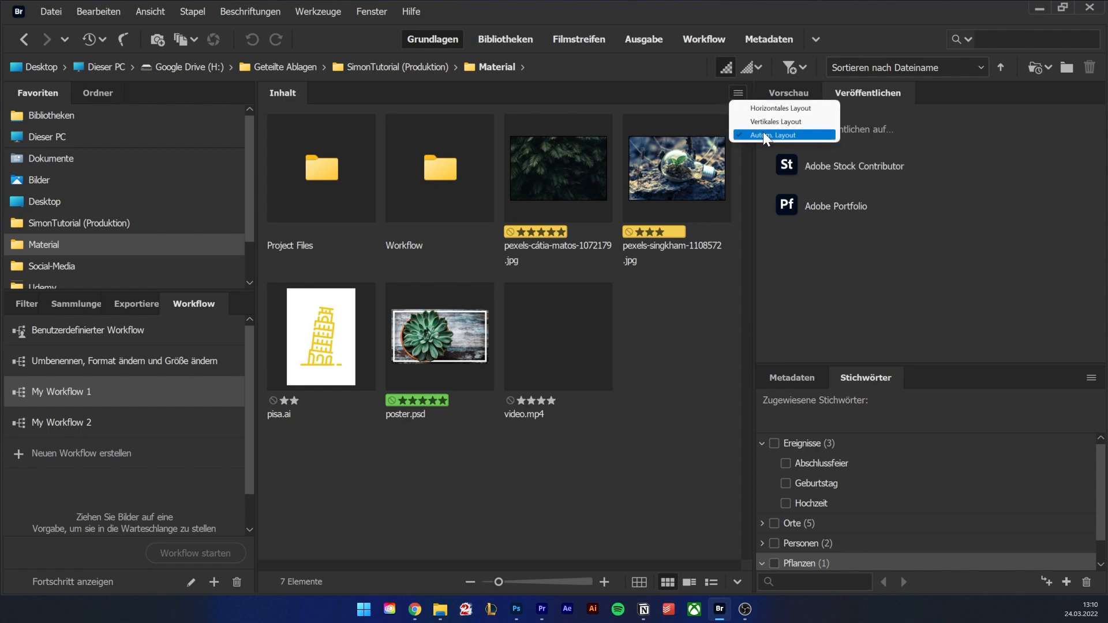
left_click(773, 122)
left_click(736, 94)
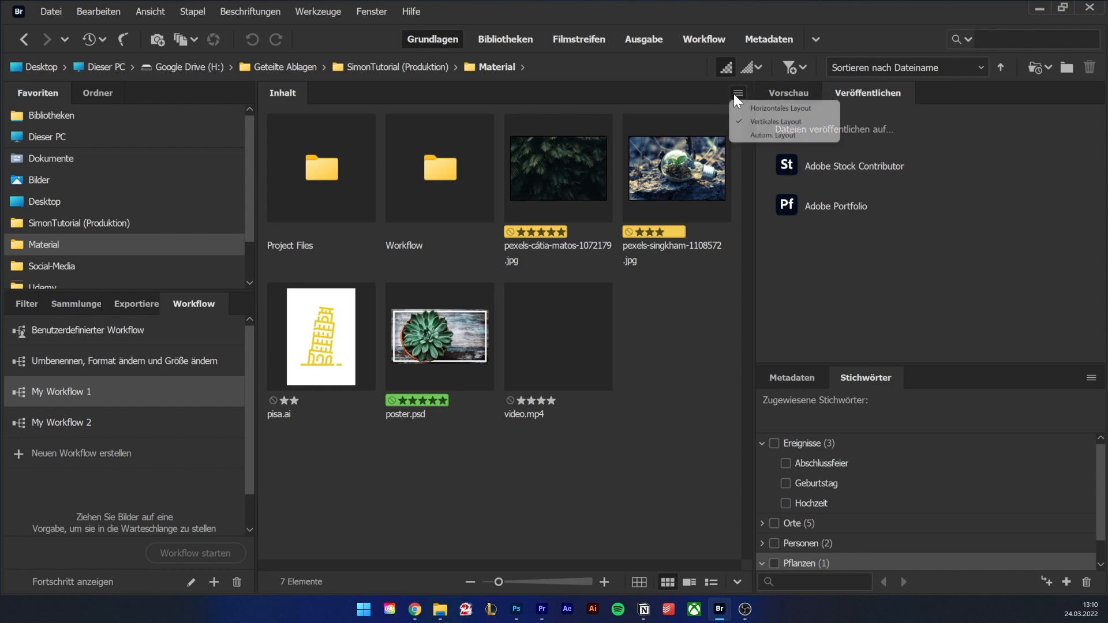
left_click(749, 109)
left_click(737, 94)
left_click(753, 121)
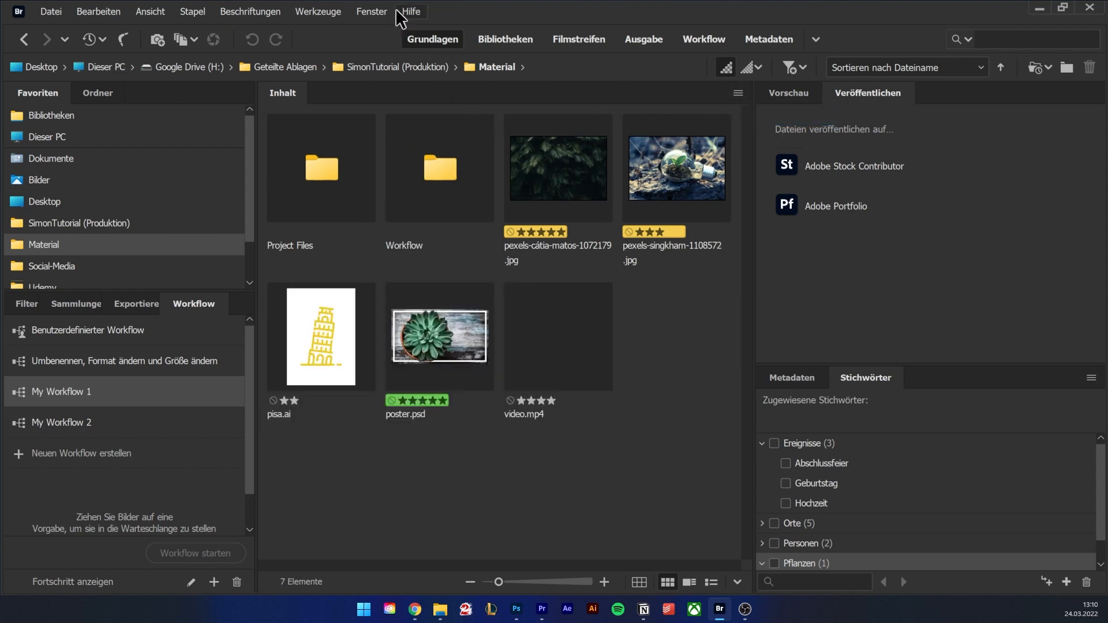
- Display the Inspektor panel briefly and hide it again
left_click(372, 12)
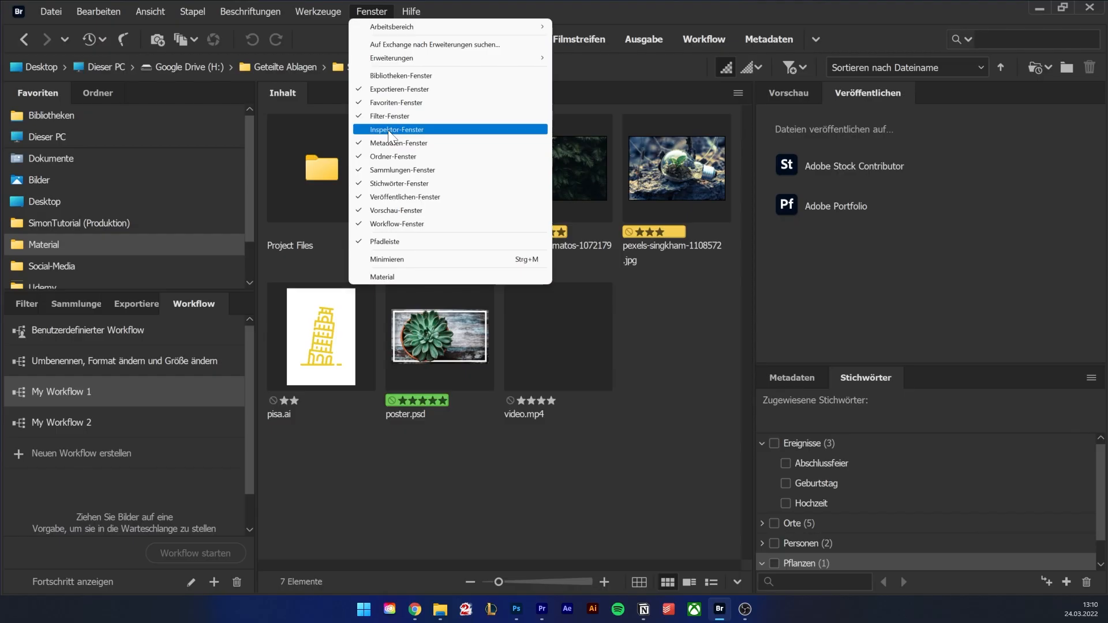
left_click(390, 130)
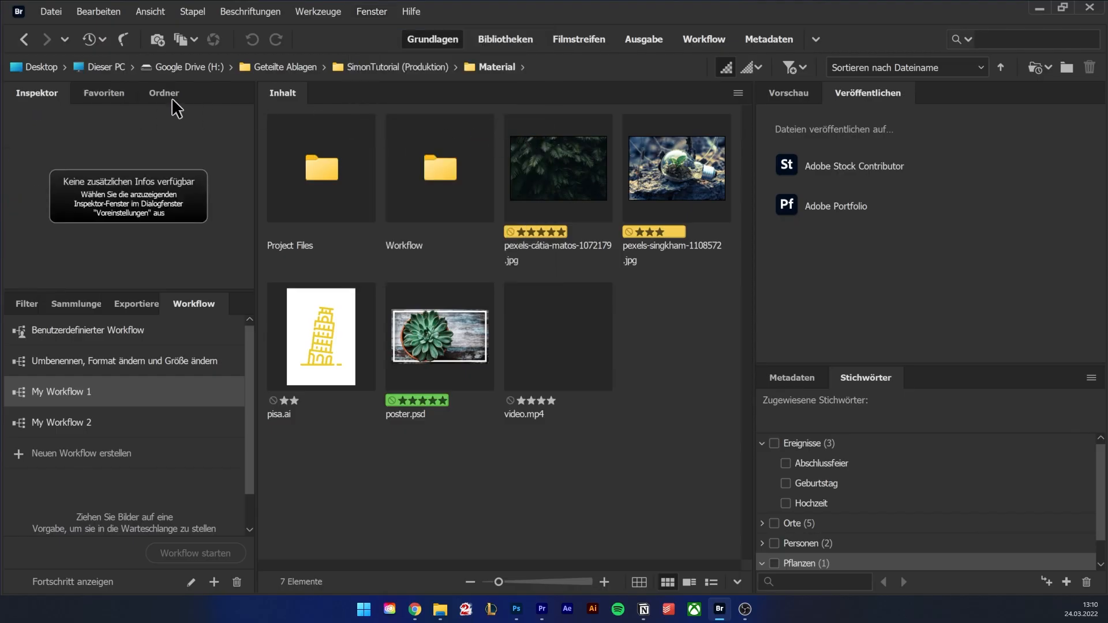
left_click(371, 12)
left_click(398, 135)
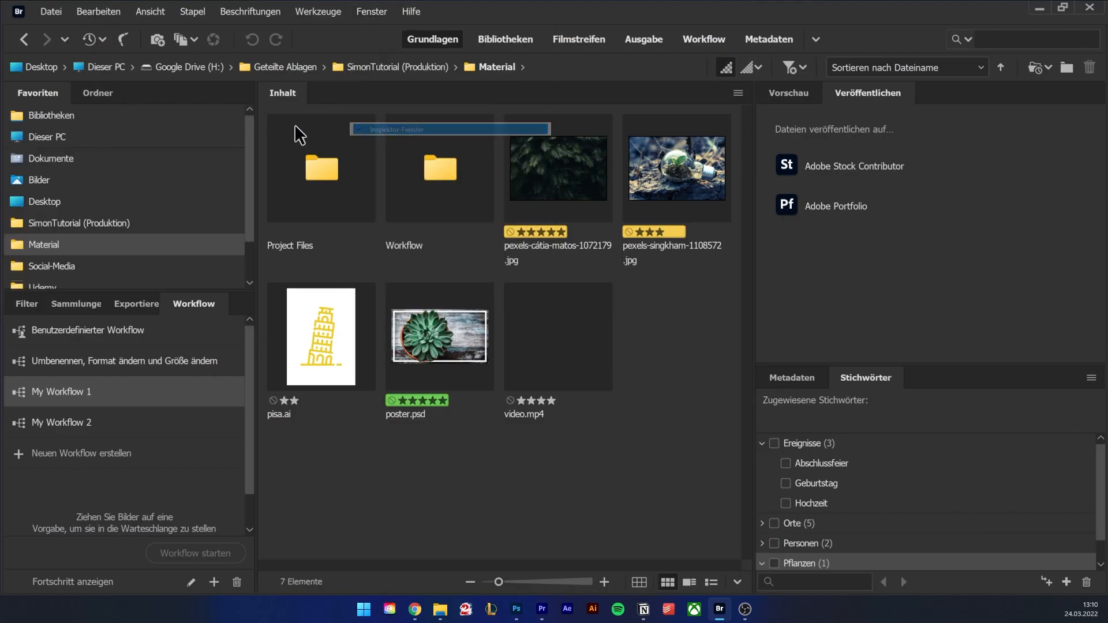
- Reset the standard workspaces to their defaults, check the Workflow workspace, and return to Grundlagen
left_click(372, 12)
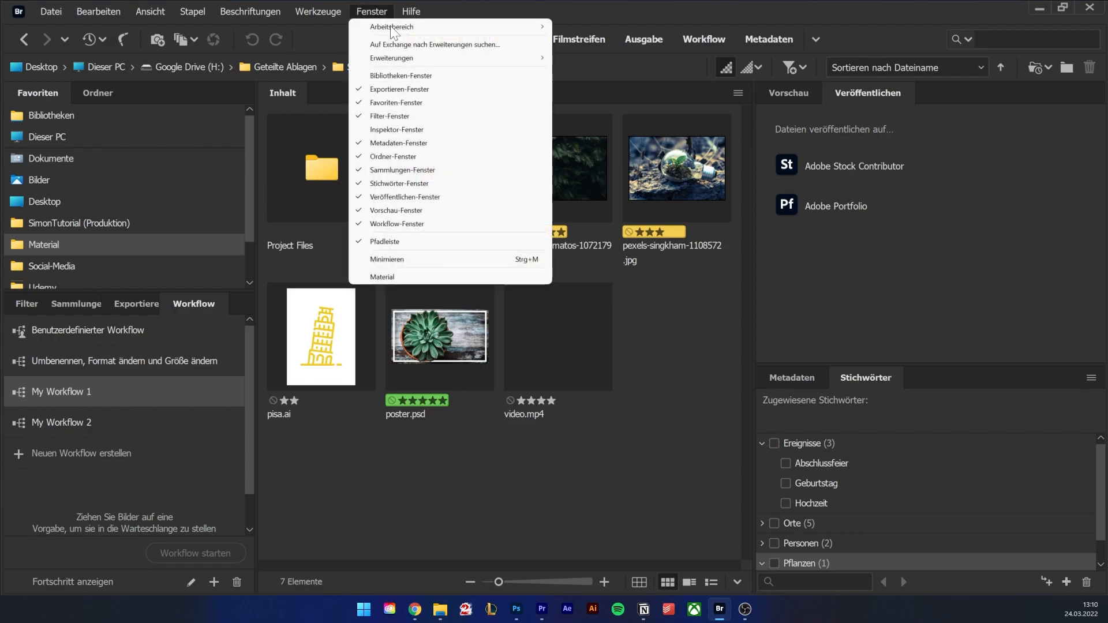
mouse_move(478, 29)
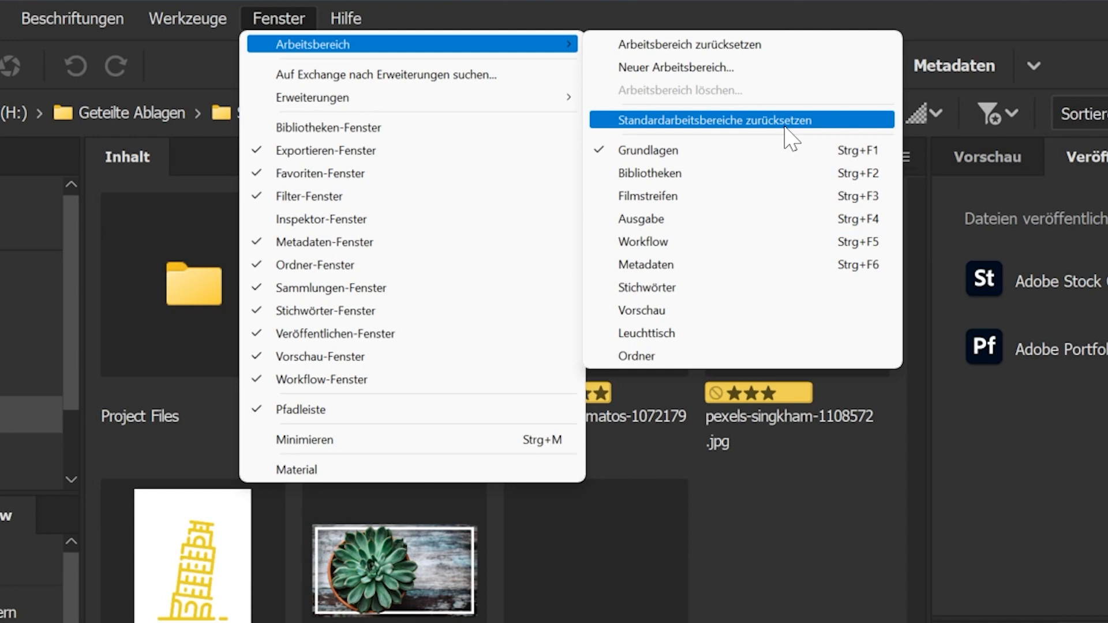
left_click(786, 122)
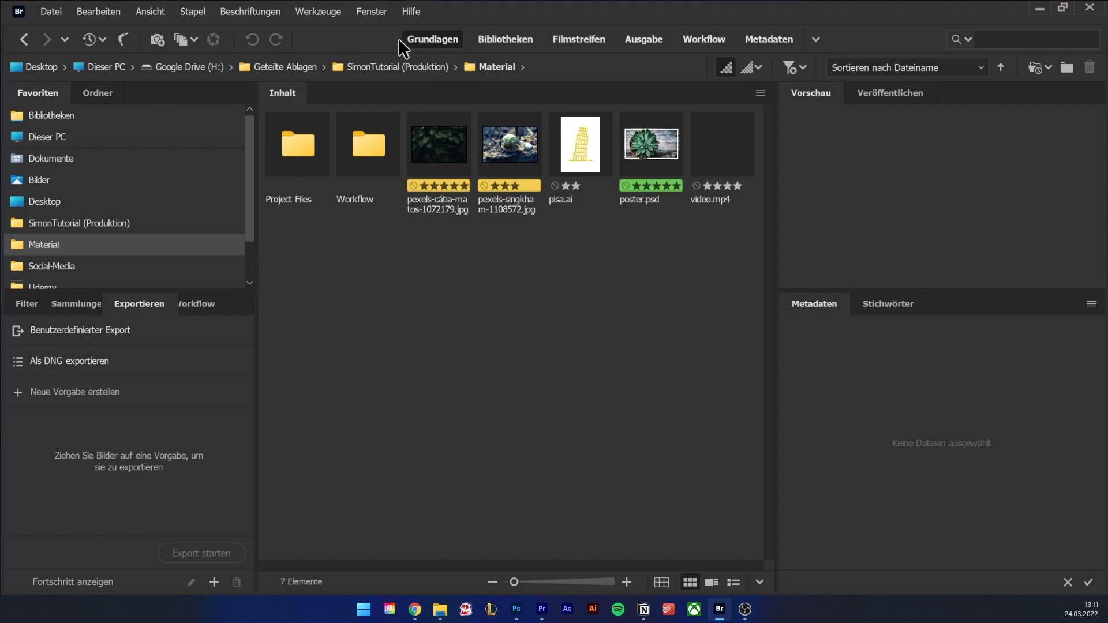
left_click(695, 40)
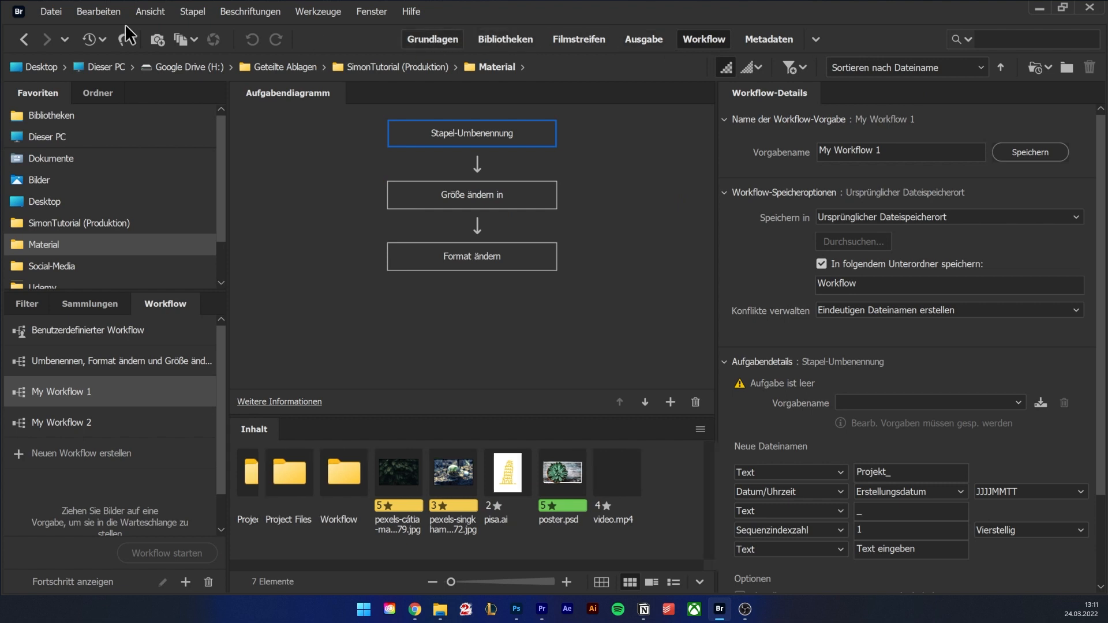
key("ctrl+F1")
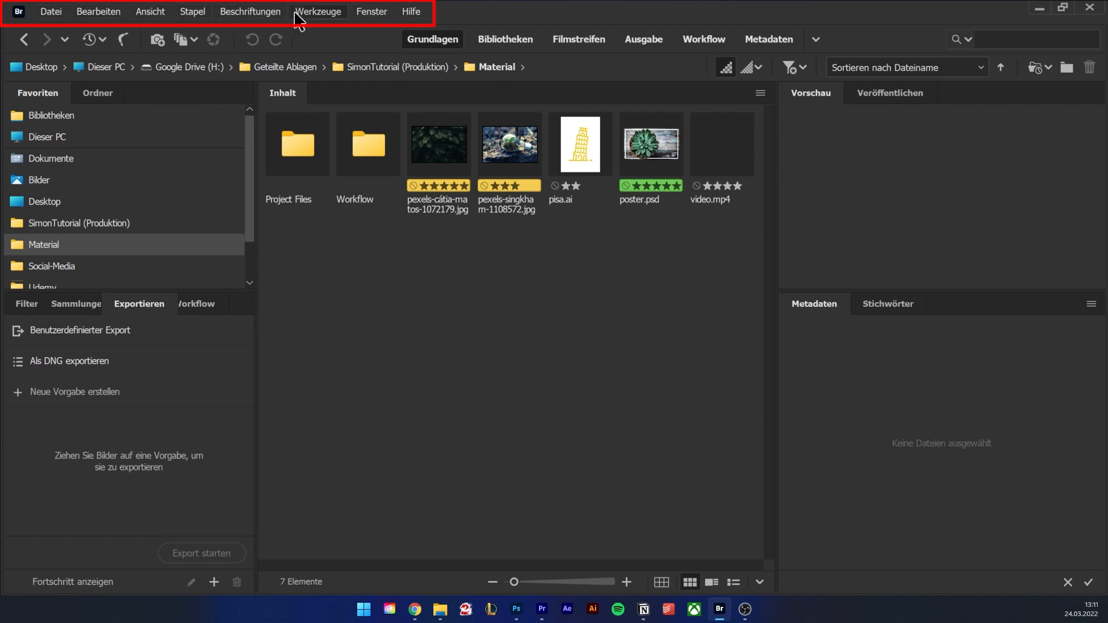
- Open the preferences and review the Dateitypzuordnungen and Workflow categories
left_click(57, 15)
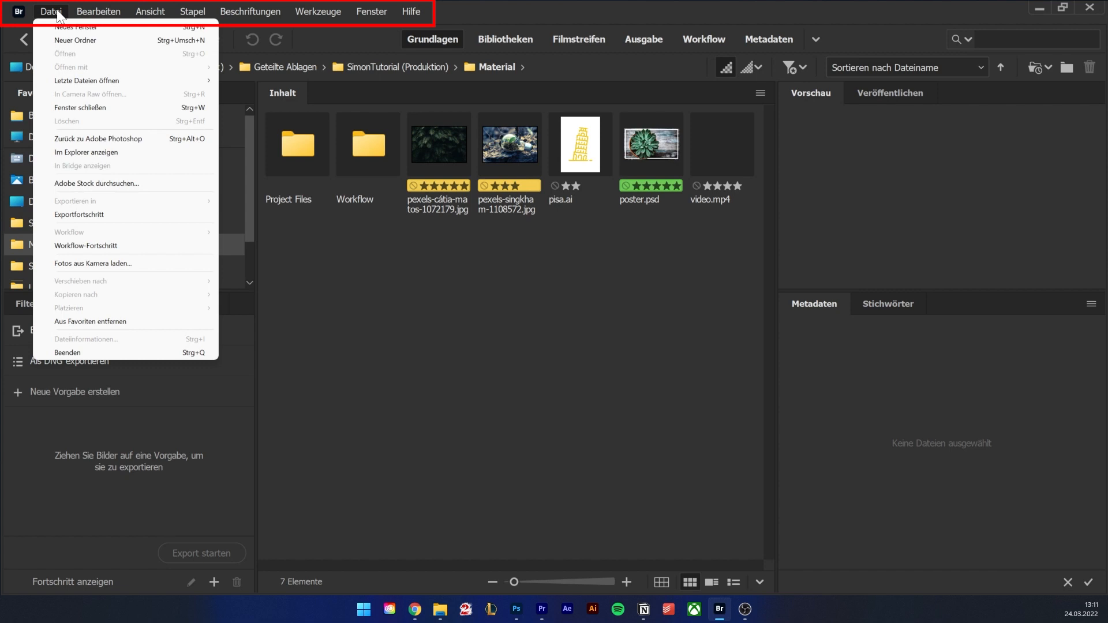
mouse_move(94, 9)
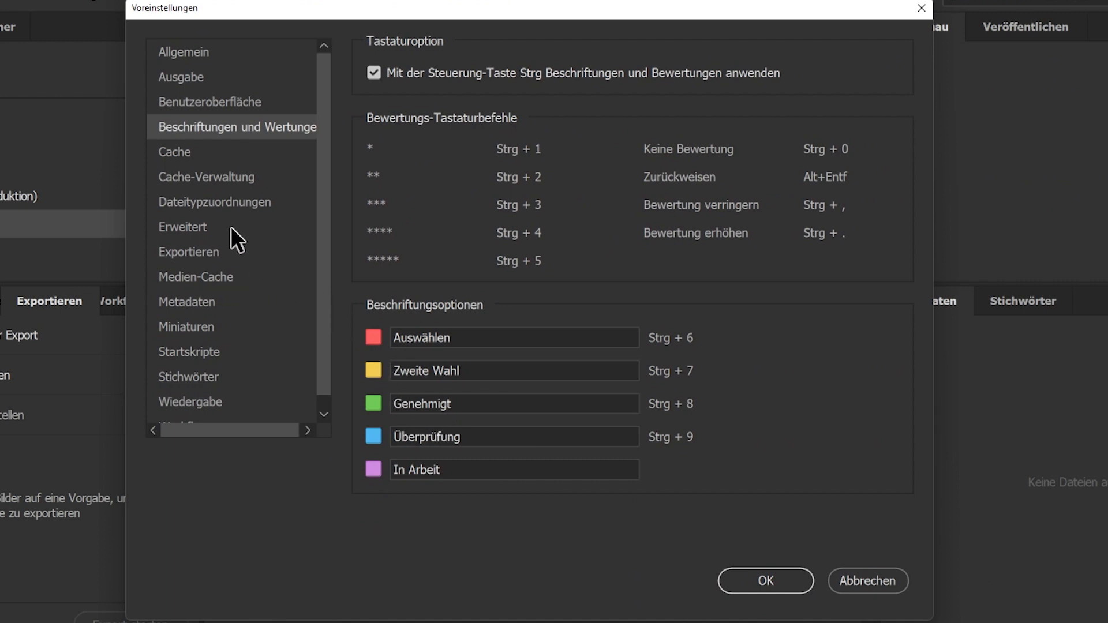
left_click(221, 204)
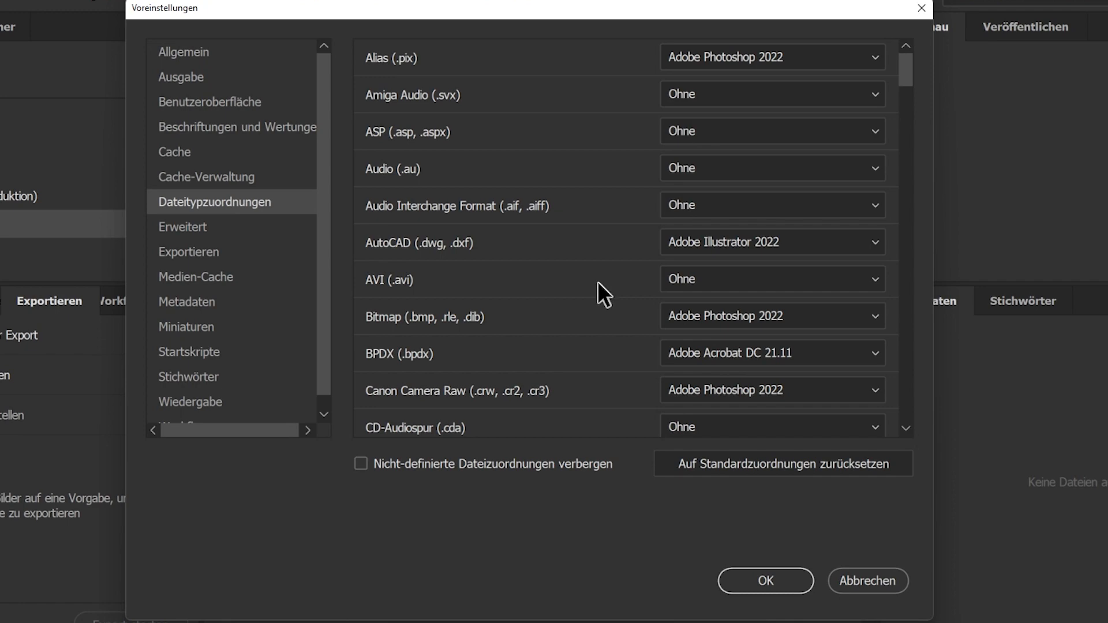
scroll(766, 220, "down", 20)
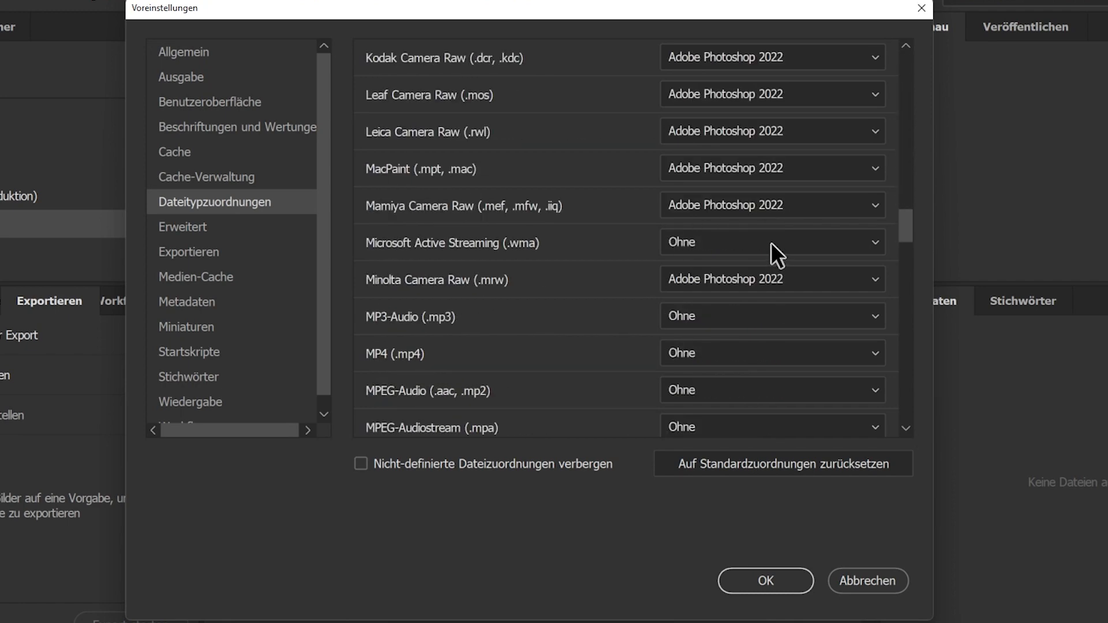
scroll(247, 266, "down", 1)
left_click(204, 411)
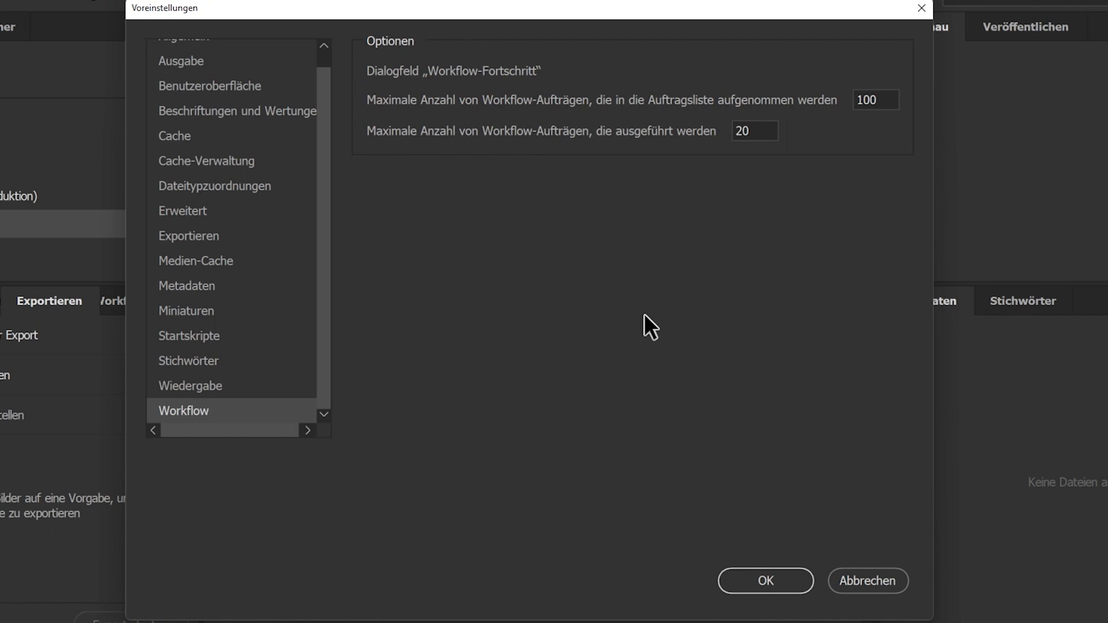
- Enable Automatisch übergeordnete Stichwörter anwenden in the Stichwörter preferences
left_click(218, 362)
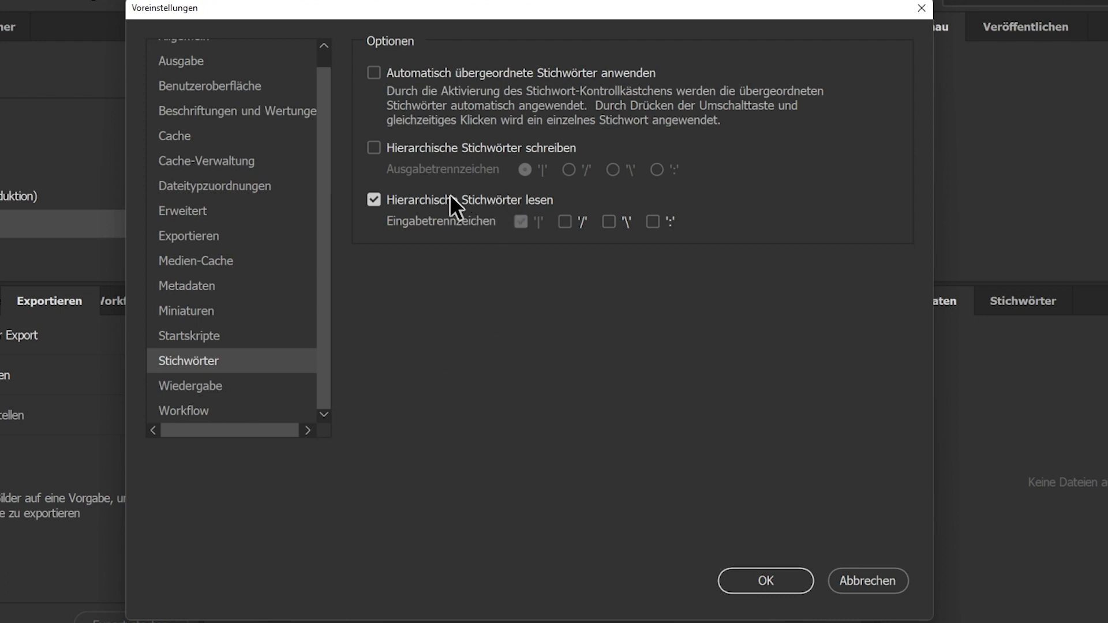
left_click(466, 74)
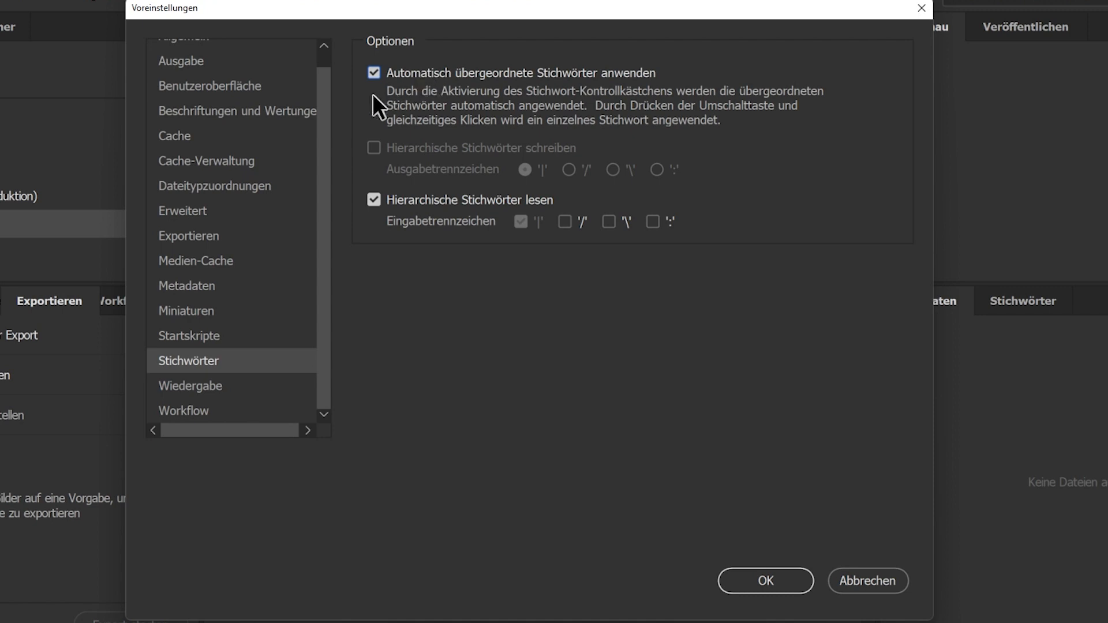
- Review the Cache, Medien-Cache and Cache-Verwaltung preference categories
left_click(192, 138)
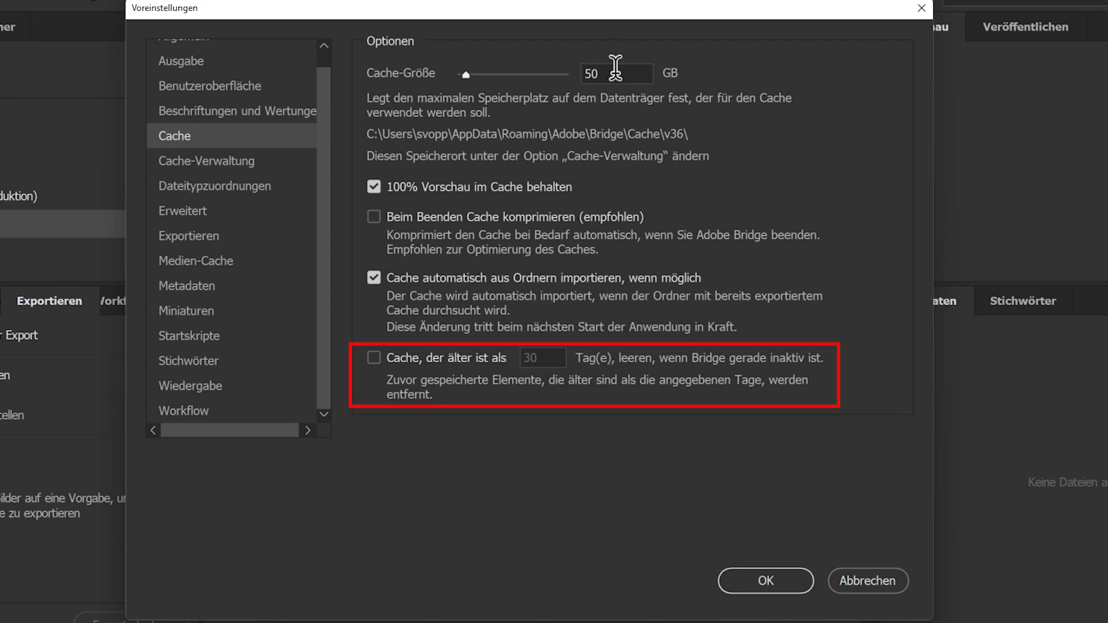
left_click(196, 261)
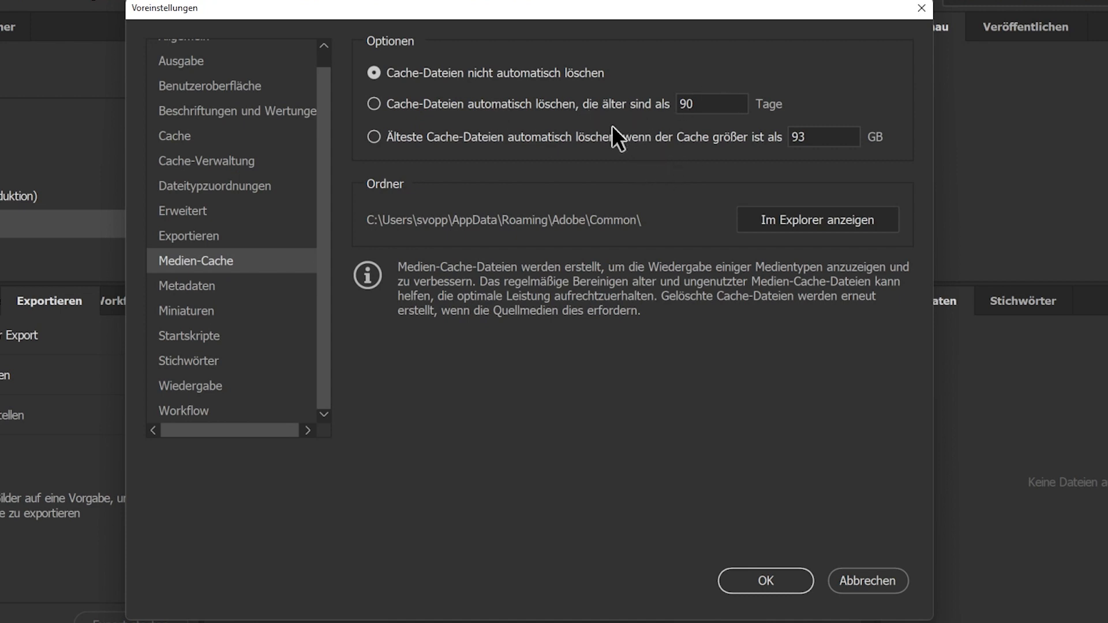
left_click(206, 161)
- Look through the Metadaten preferences to see which metadata fields can be shown or hidden
left_click(219, 284)
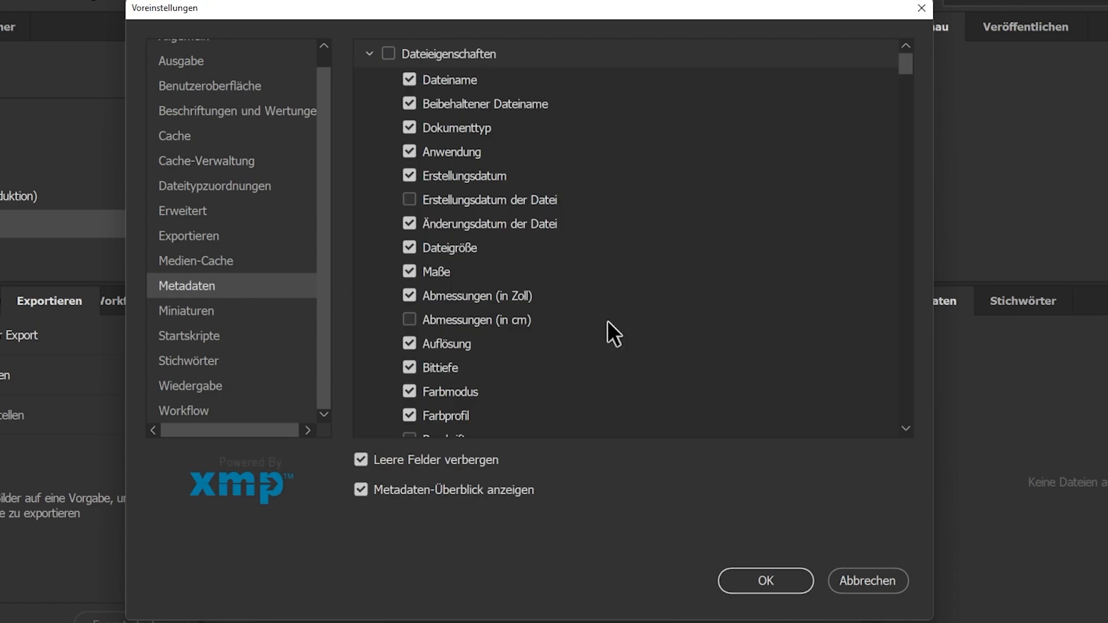
scroll(524, 281, "down", 15)
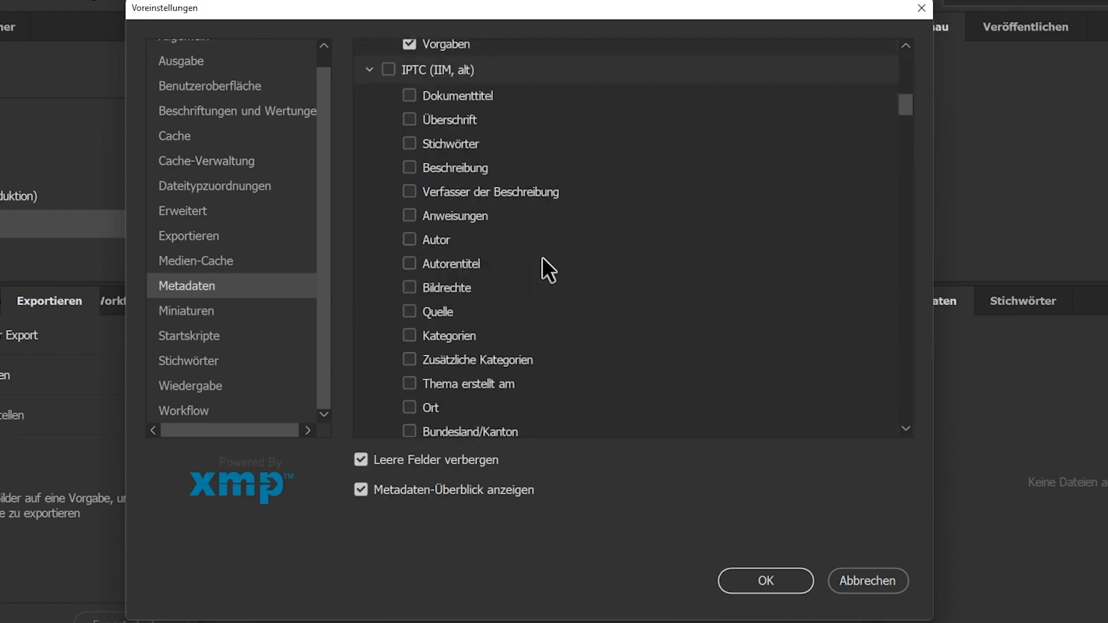
scroll(531, 257, "down", 20)
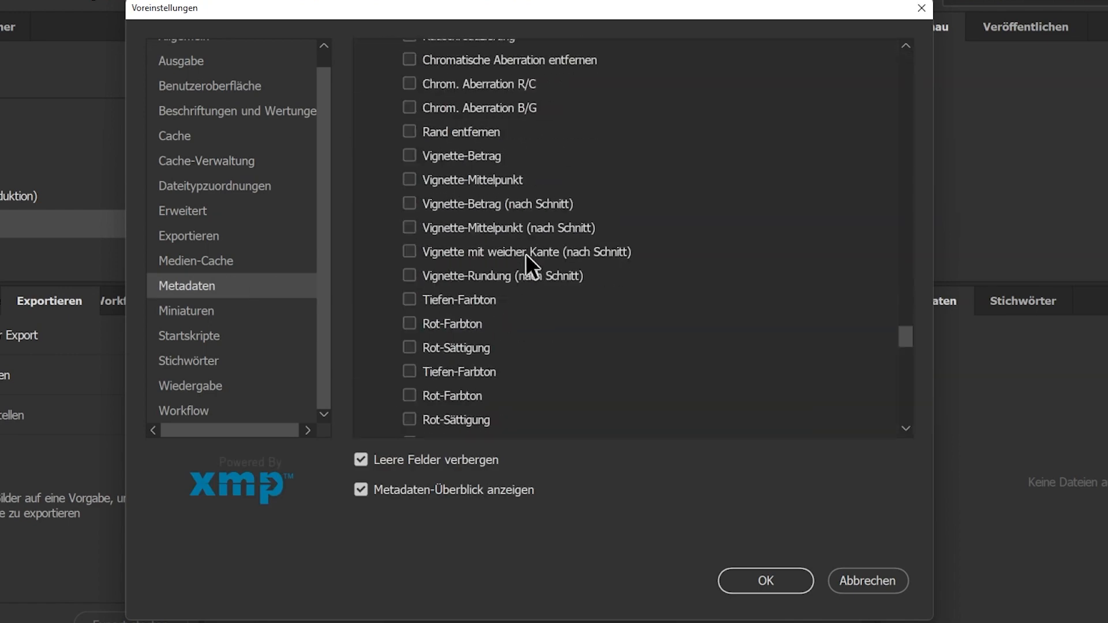
scroll(528, 254, "down", 3)
scroll(522, 247, "up", 10)
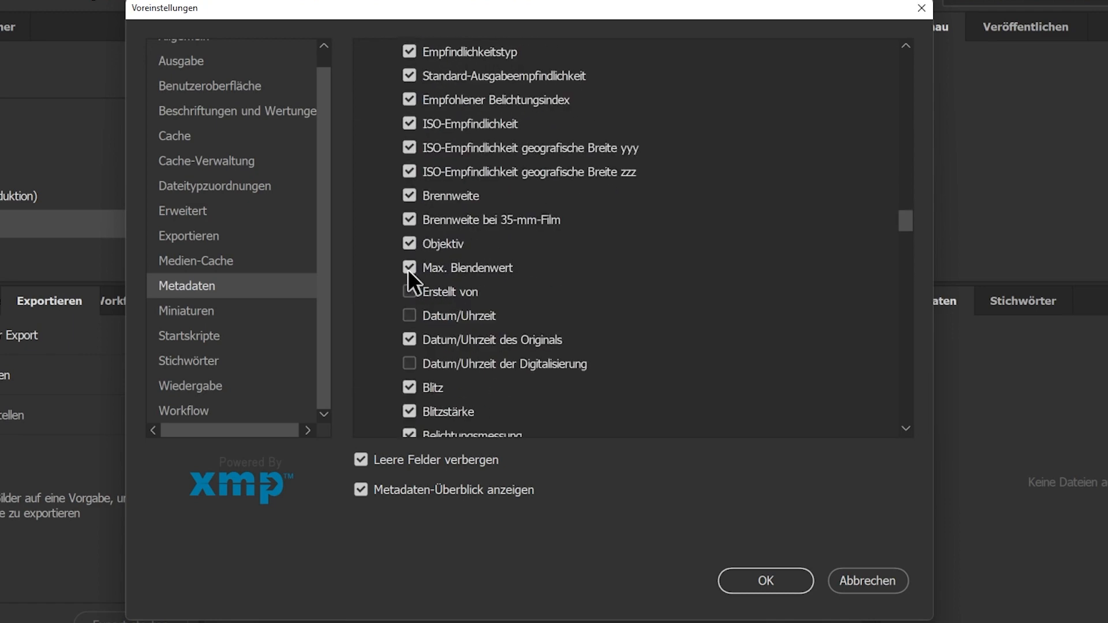
scroll(221, 106, "up", 1)
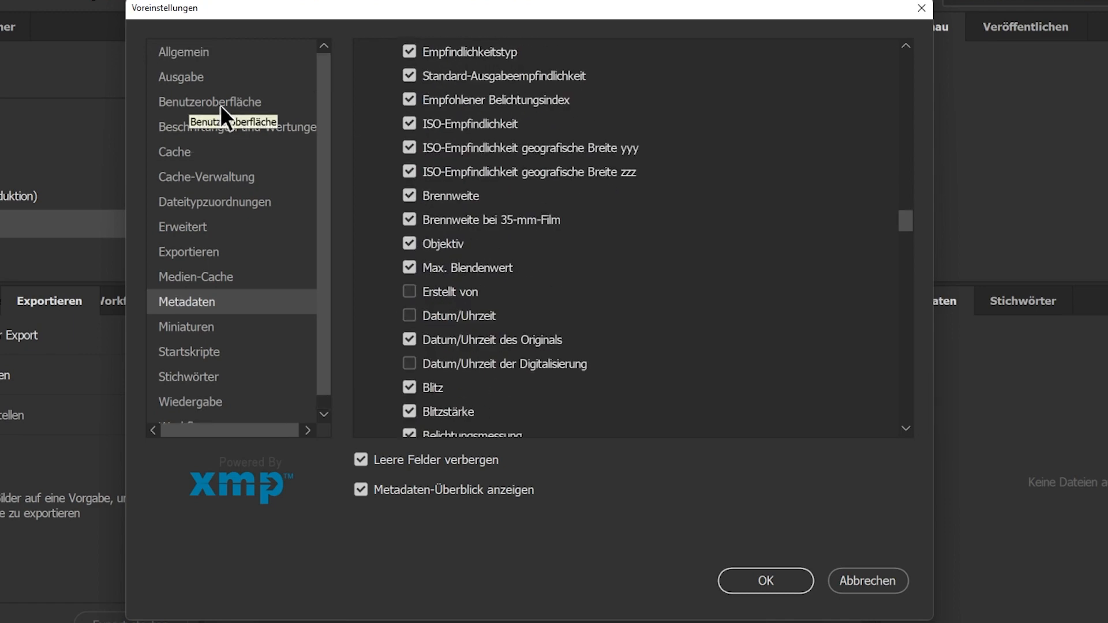
- Try a lighter Farbthema and a larger Textgröße in the Benutzeroberfläche preferences, finishing with the darkest theme and the second text size
left_click(217, 102)
left_click(570, 74)
left_click(480, 77)
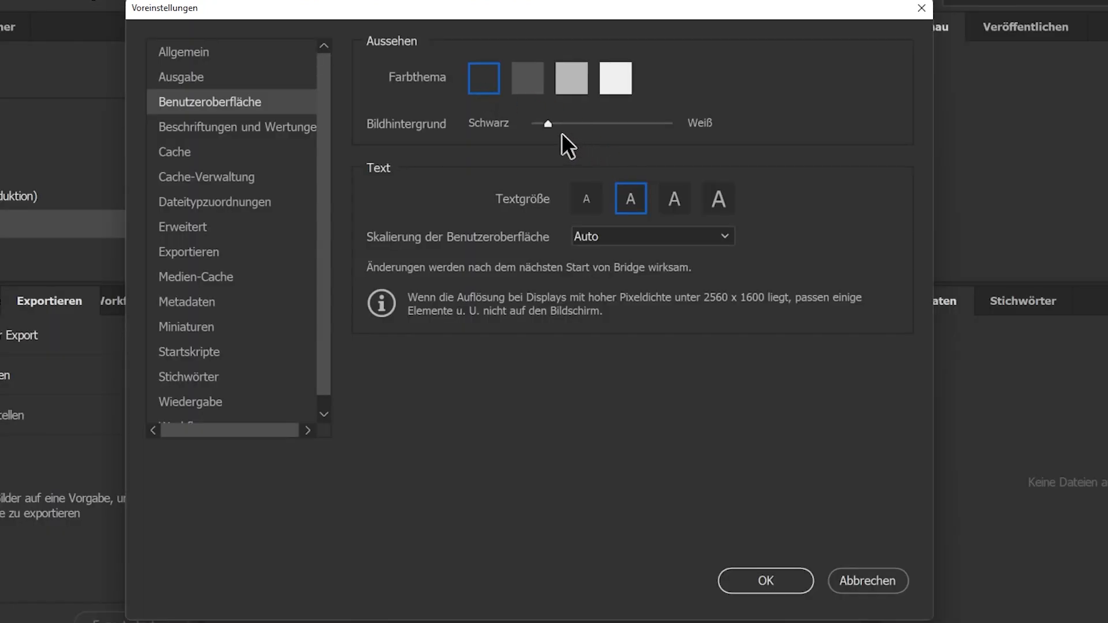
left_click(672, 193)
left_click(629, 195)
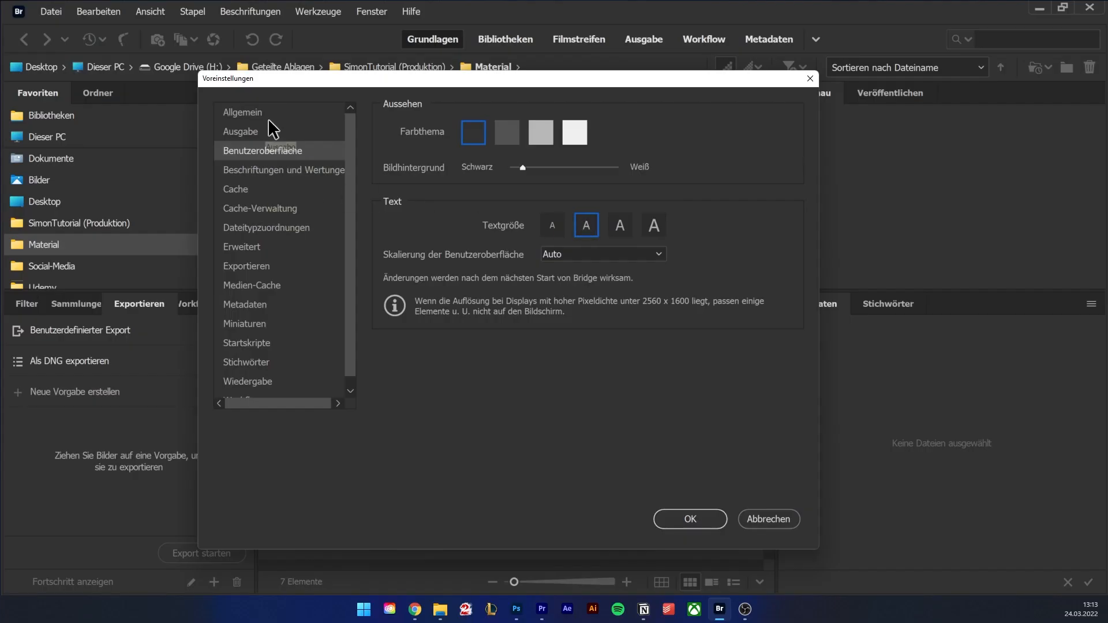
- Check the Allgemein preference category and accept the preferences
left_click(254, 112)
left_click(704, 519)
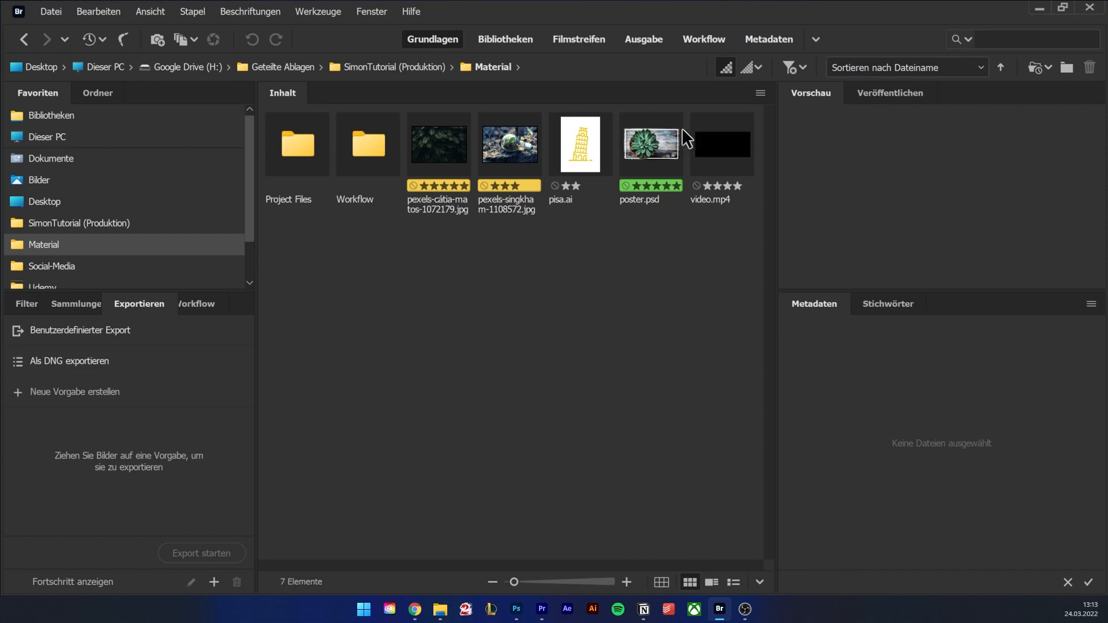
- Reveal poster.psd in Windows Explorer and return to Adobe Bridge
left_click(660, 149)
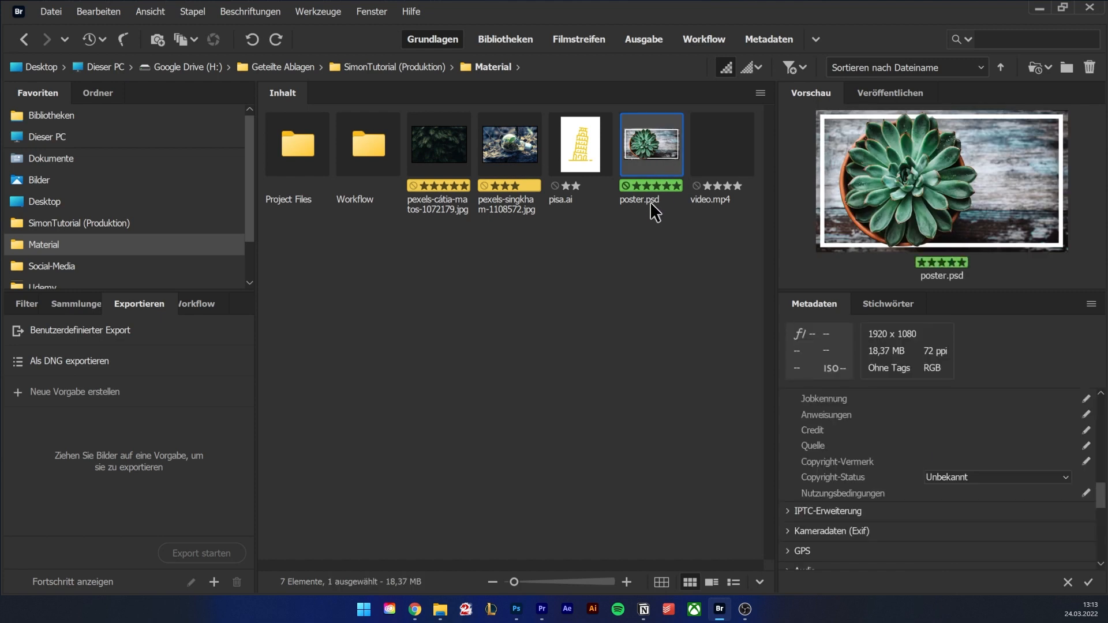
key("ctrl+alt+r")
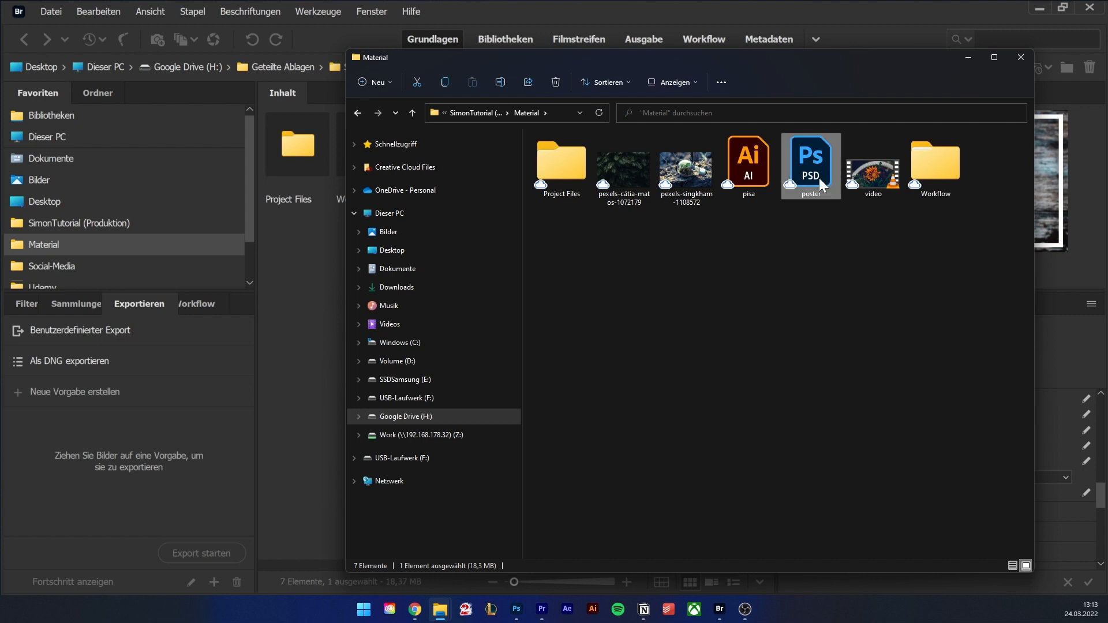
key("alt+Tab")
- Open pexels-singkham-1108572.jpg in Camera Raw and finish without changing any of its image settings
left_click(520, 144)
right_click(513, 141)
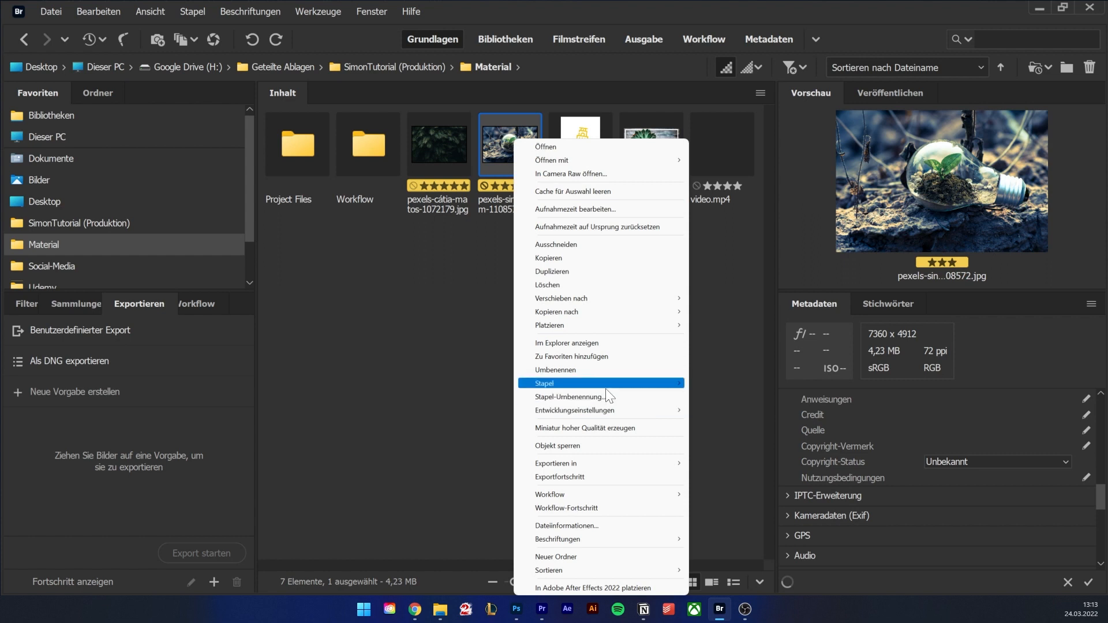
left_click(624, 432)
left_click(206, 36)
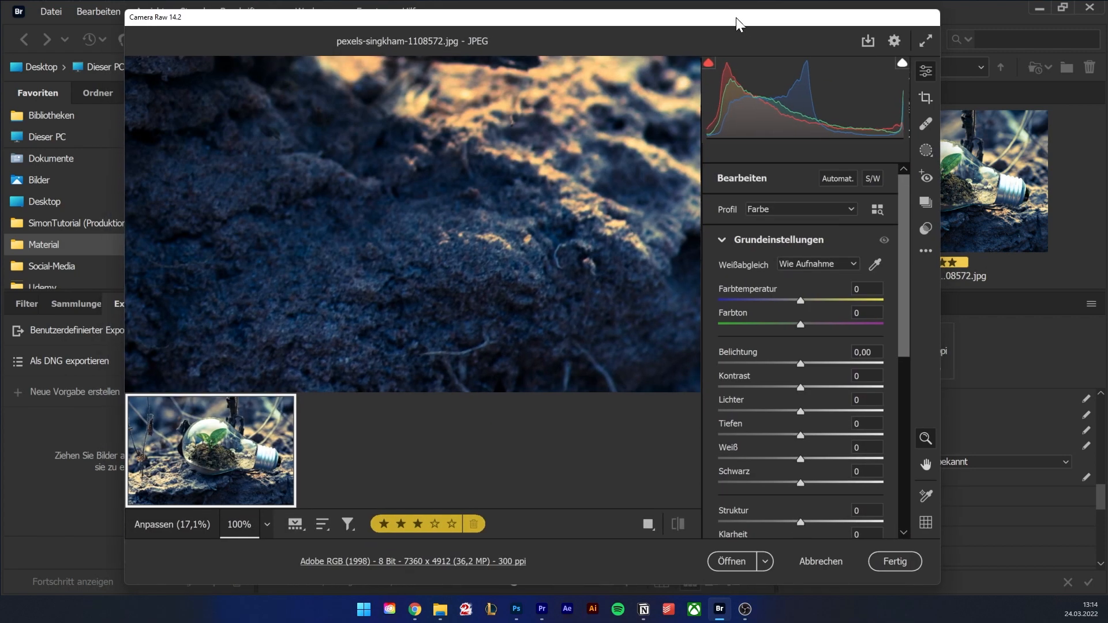
left_click_drag(736, 18, 733, 17)
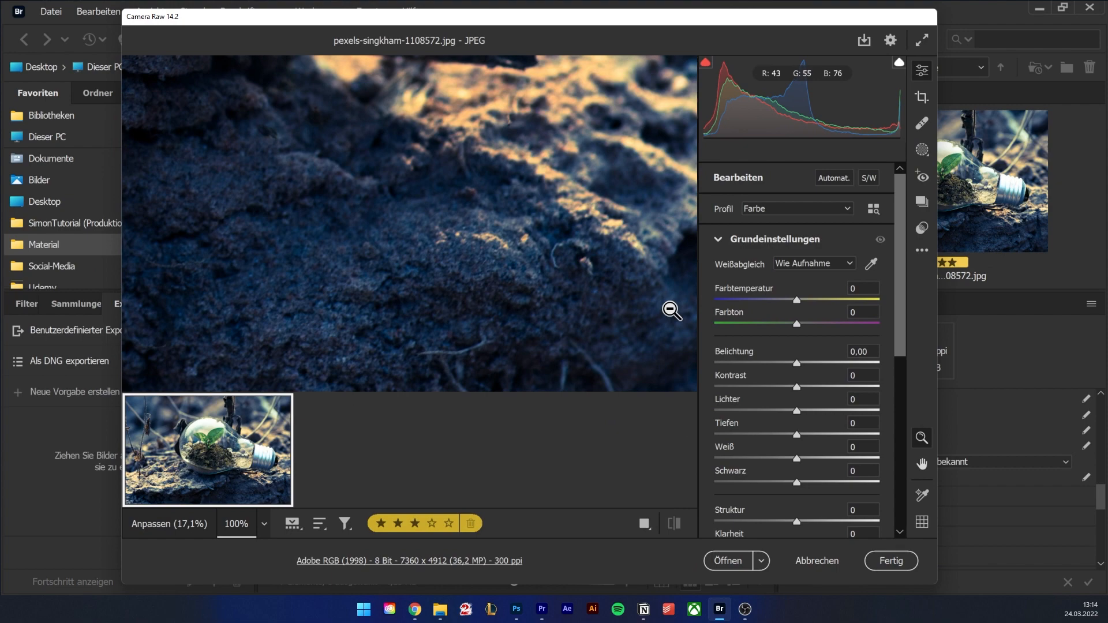
left_click(891, 560)
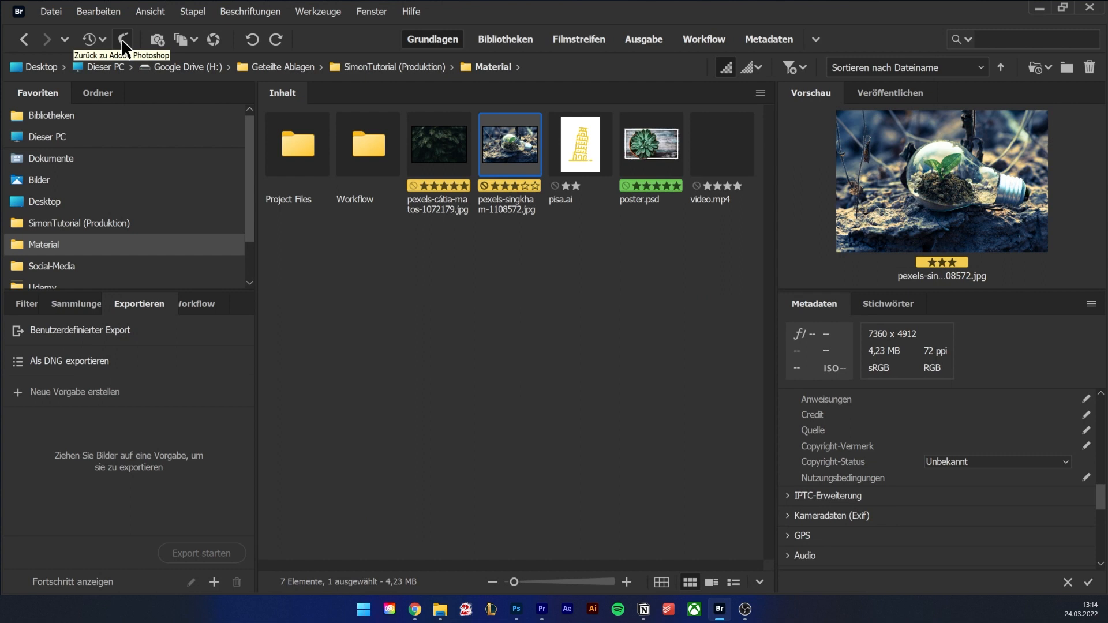
- Select video.mp4 and scrub through and play it in the Vorschau panel
left_click(527, 350)
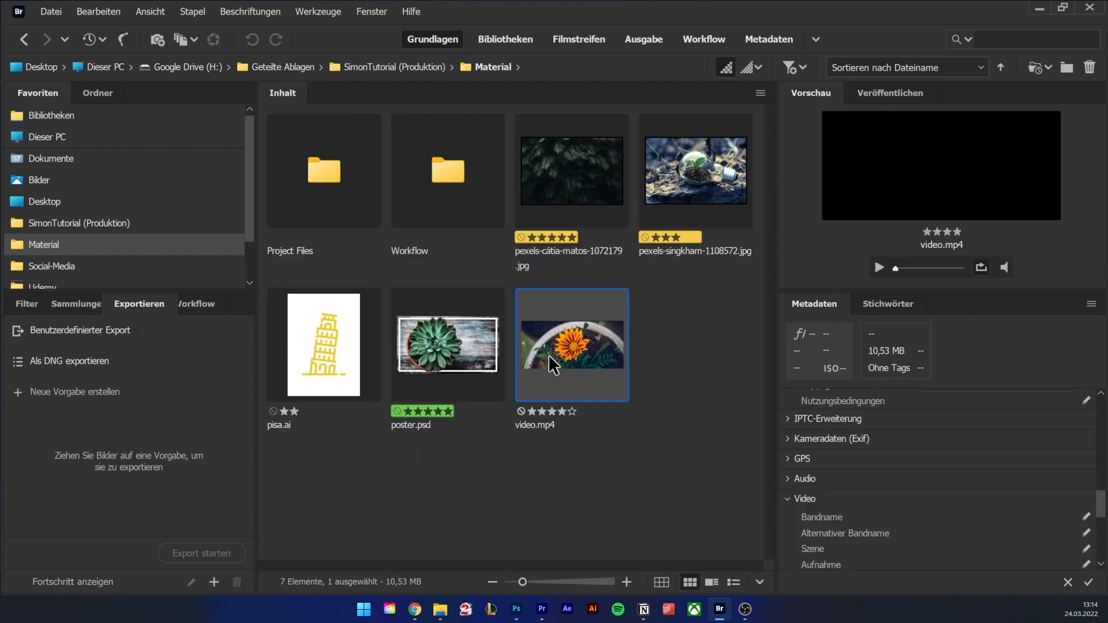
left_click_drag(898, 270, 954, 268)
left_click(883, 266)
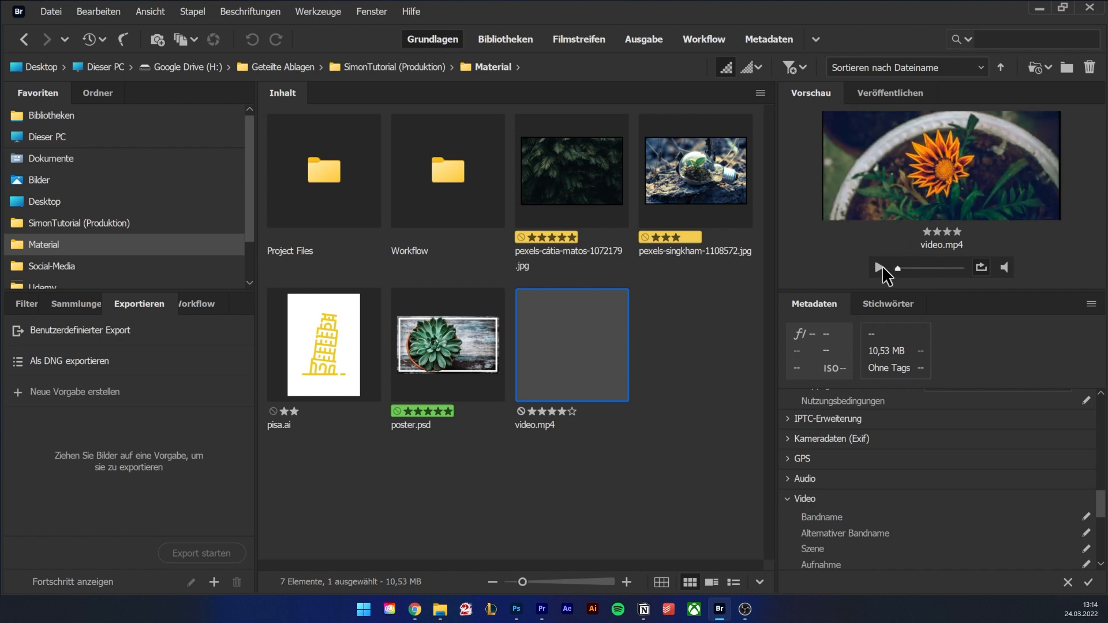
- Place video.mp4 in Adobe After Effects 2022 and create a new composition from it there
right_click(597, 332)
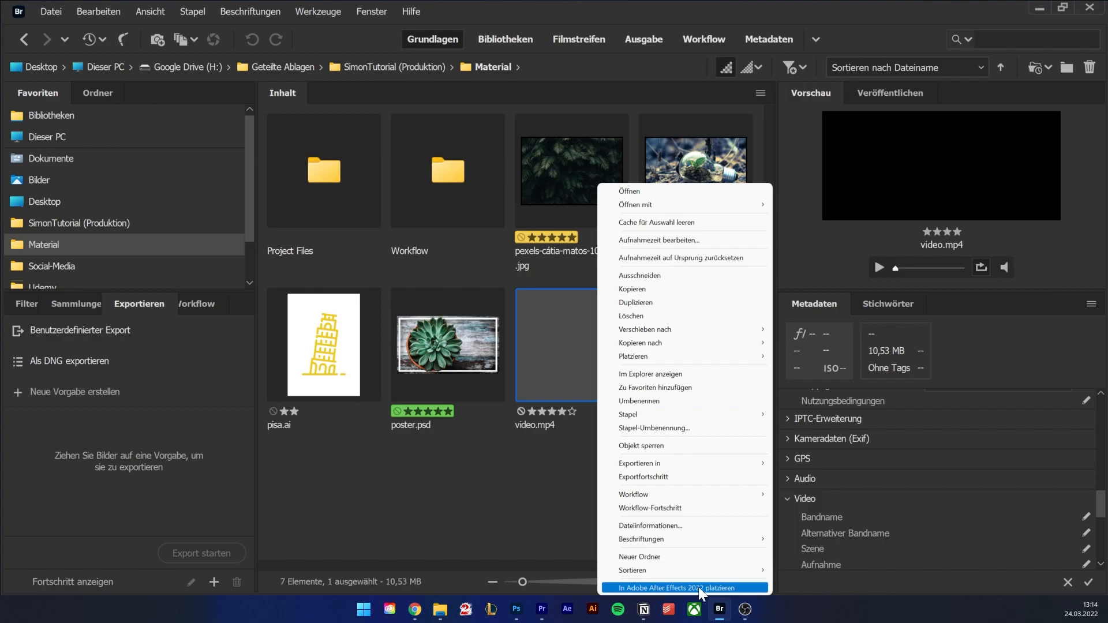
left_click(698, 588)
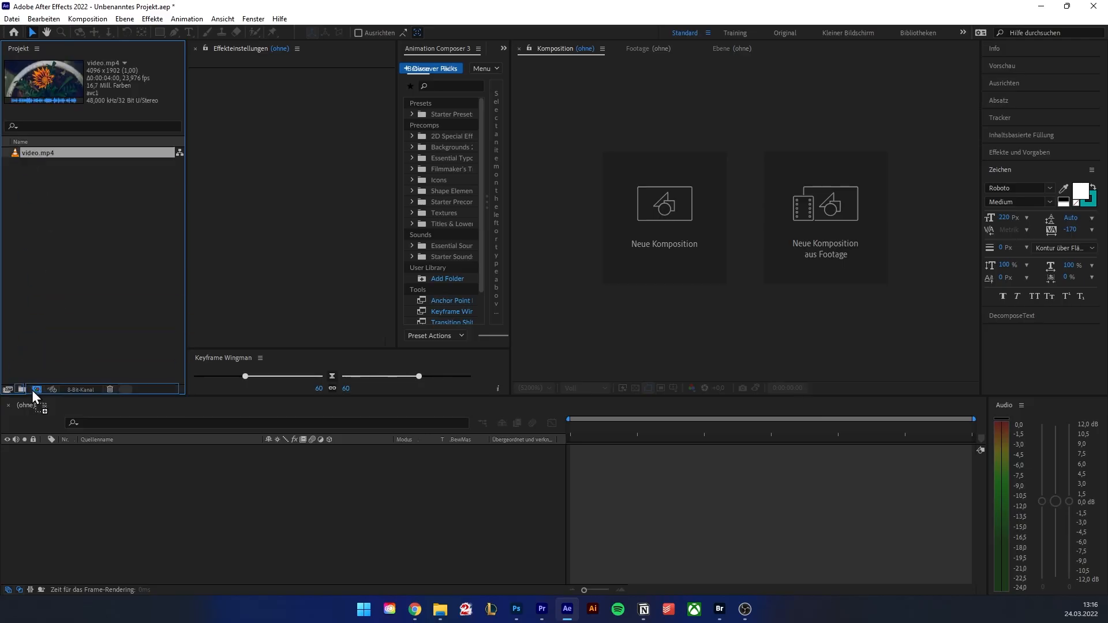
left_click_drag(32, 390, 36, 390)
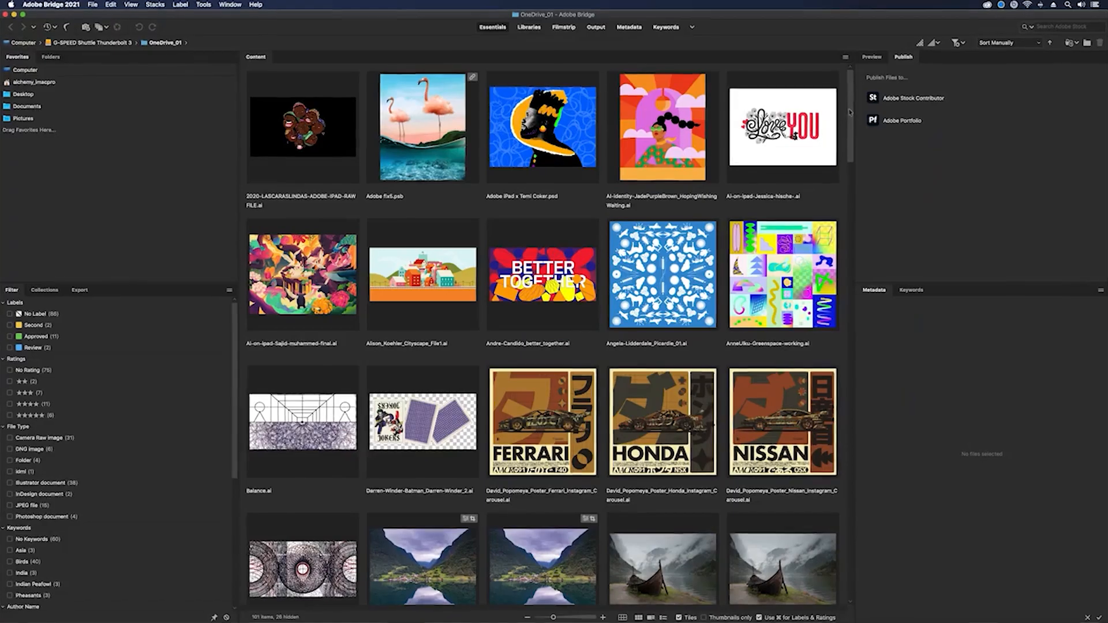
- Switch to Adobe Bridge 2021, browse the OneDrive_01 assets, and examine the metadata of IMG_0625.jpeg
scroll(542, 335, "down", 15)
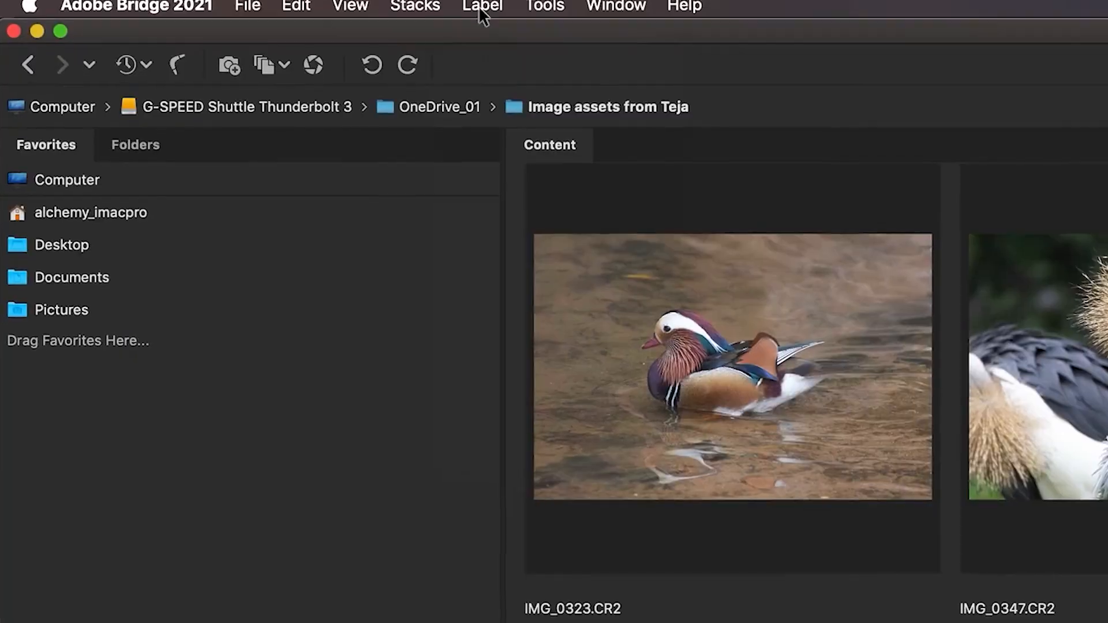
left_click(480, 7)
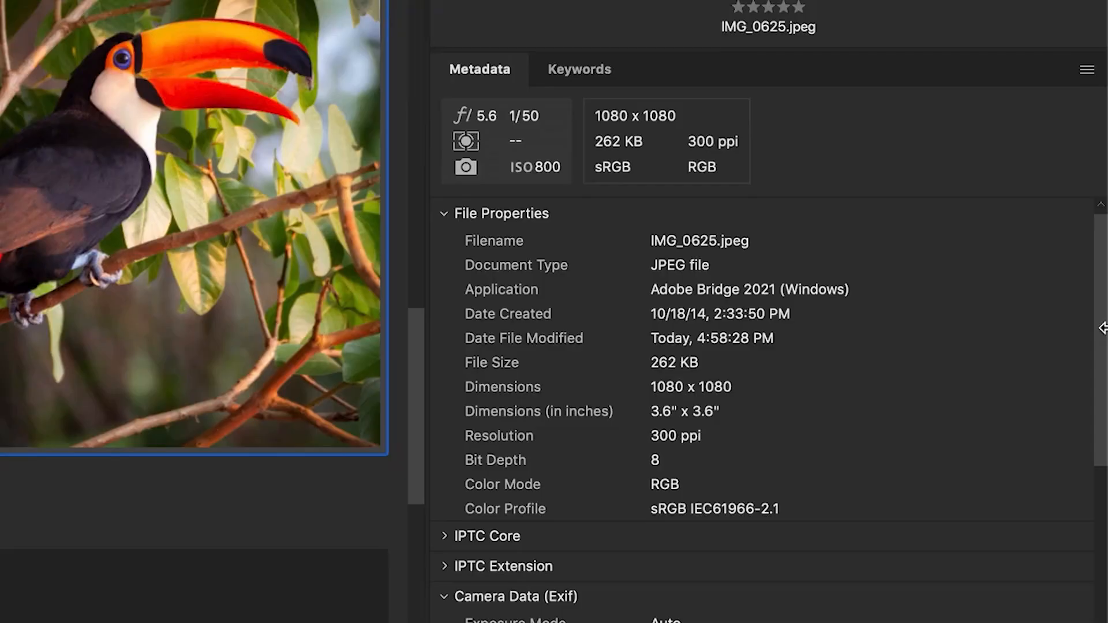
scroll(742, 420, "down", 5)
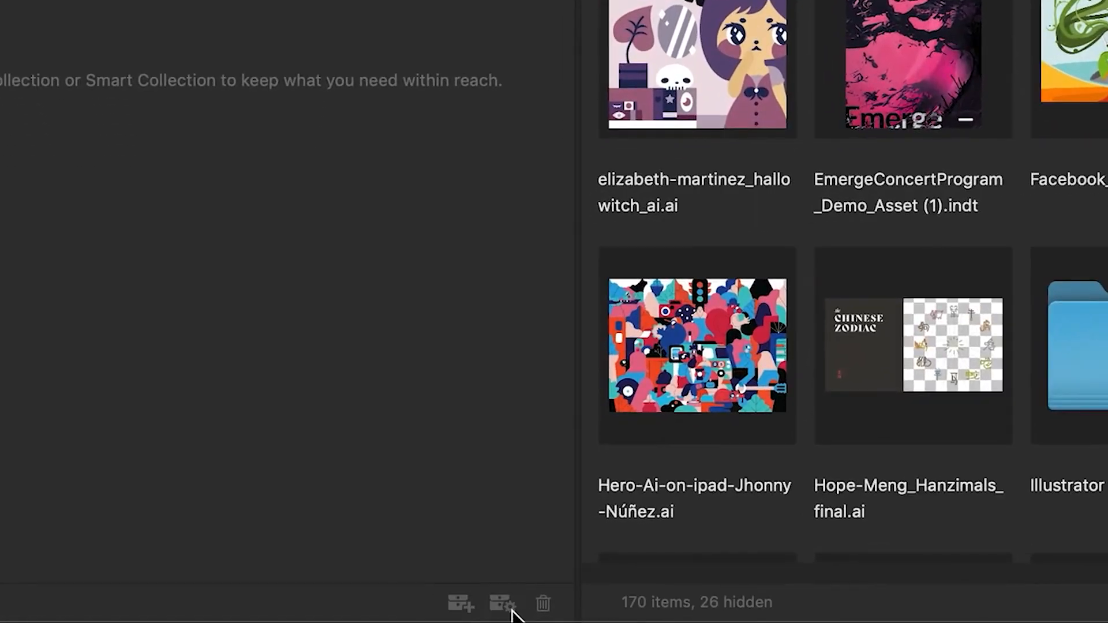
- Create a smart collection in the Illustrator folder and set up the new filename components for batch renaming its files, starting with the text Project_
left_click(502, 604)
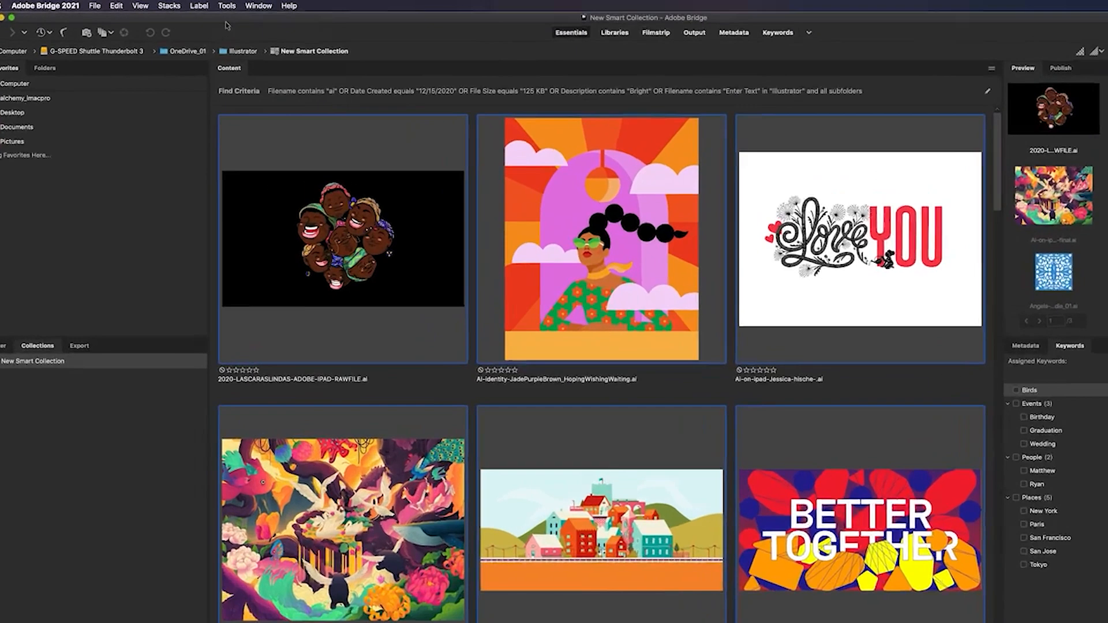
left_click(223, 7)
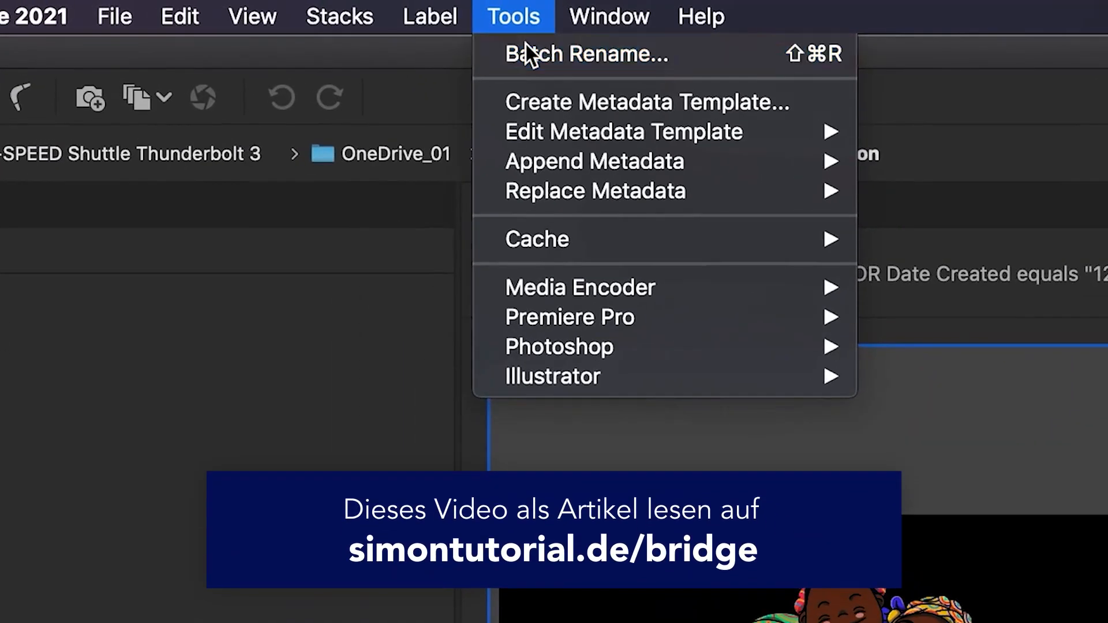
left_click(525, 51)
left_click(382, 291)
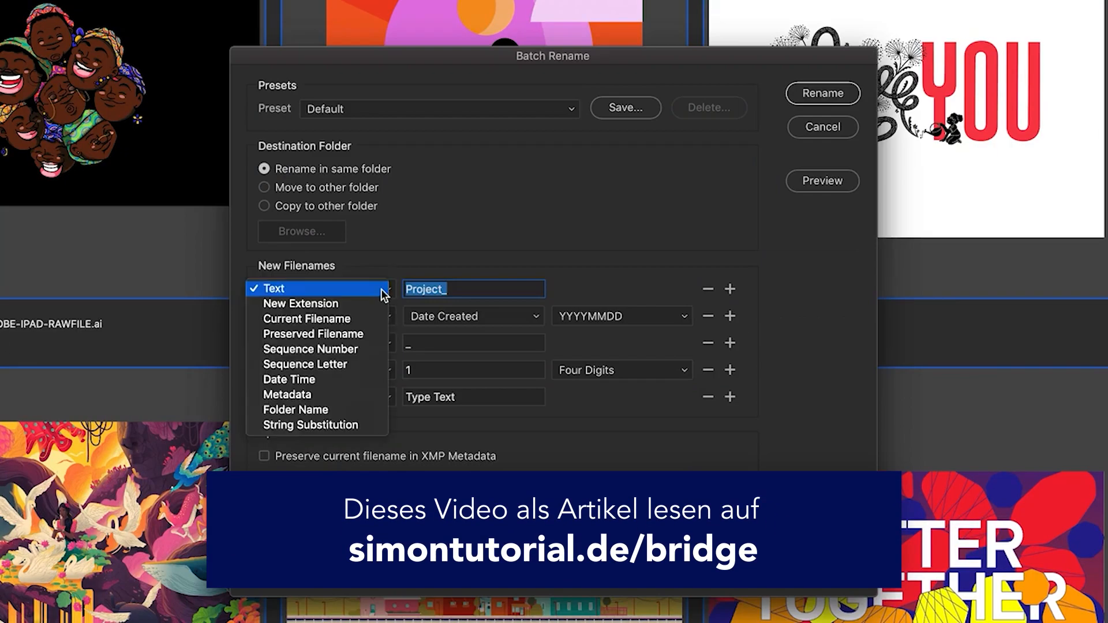
left_click(367, 397)
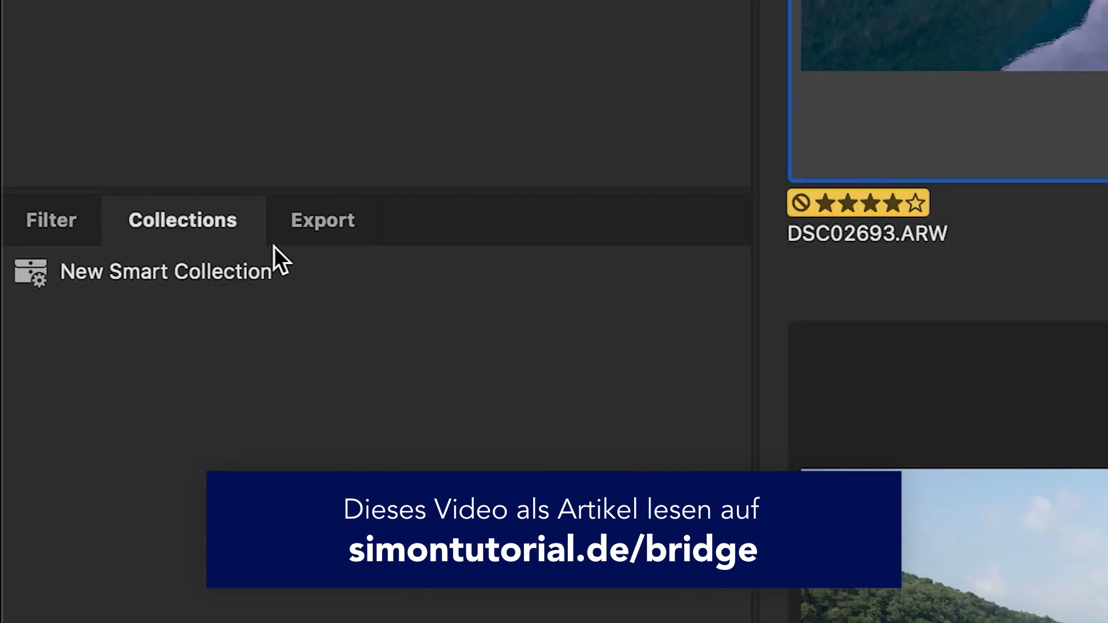
- Display the available export presets for DSC02693.ARW
left_click(350, 239)
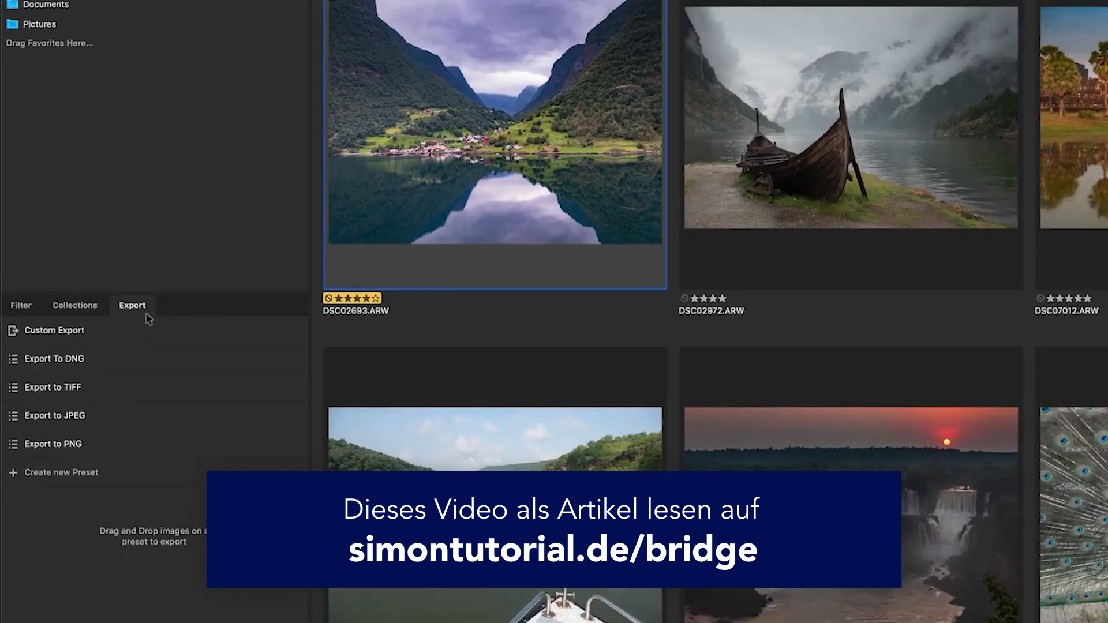